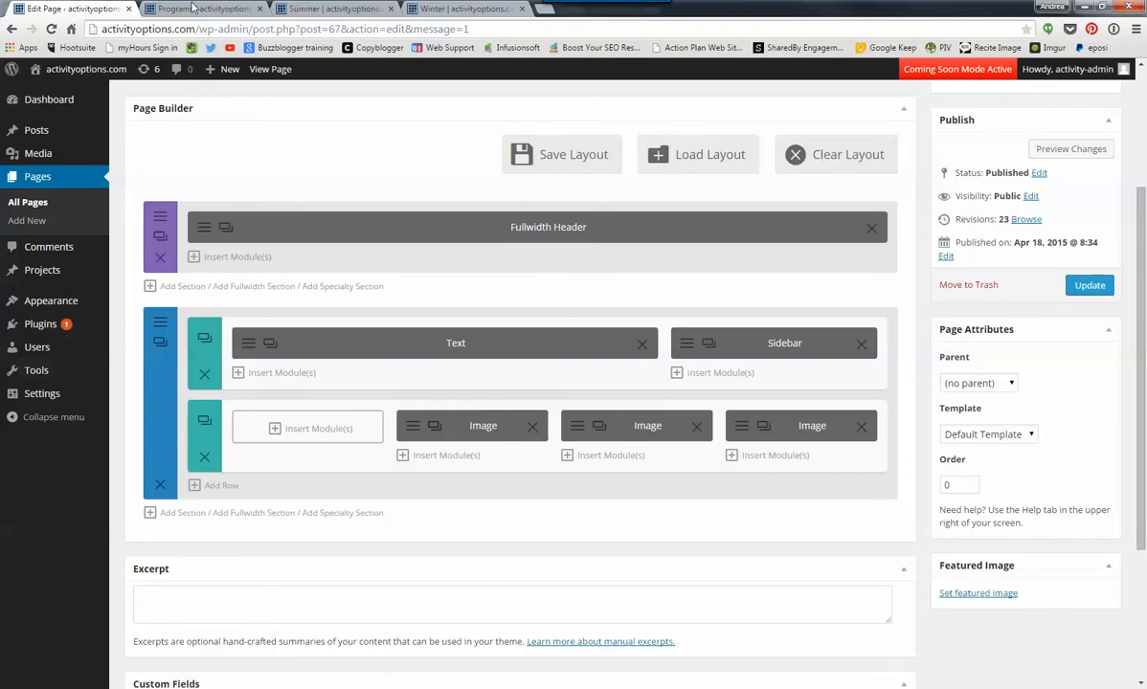
- Insert an Image module with tug-seiko.jpg from the media library into the empty first column of the four-column row
left_click(186, 8)
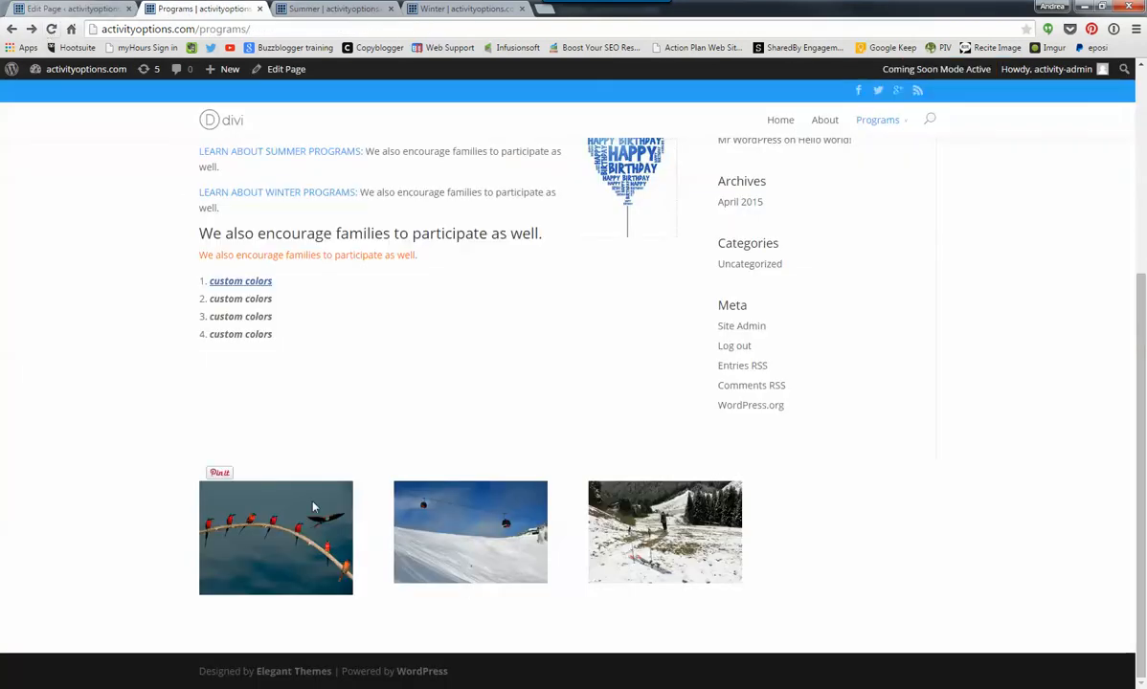
left_click(85, 10)
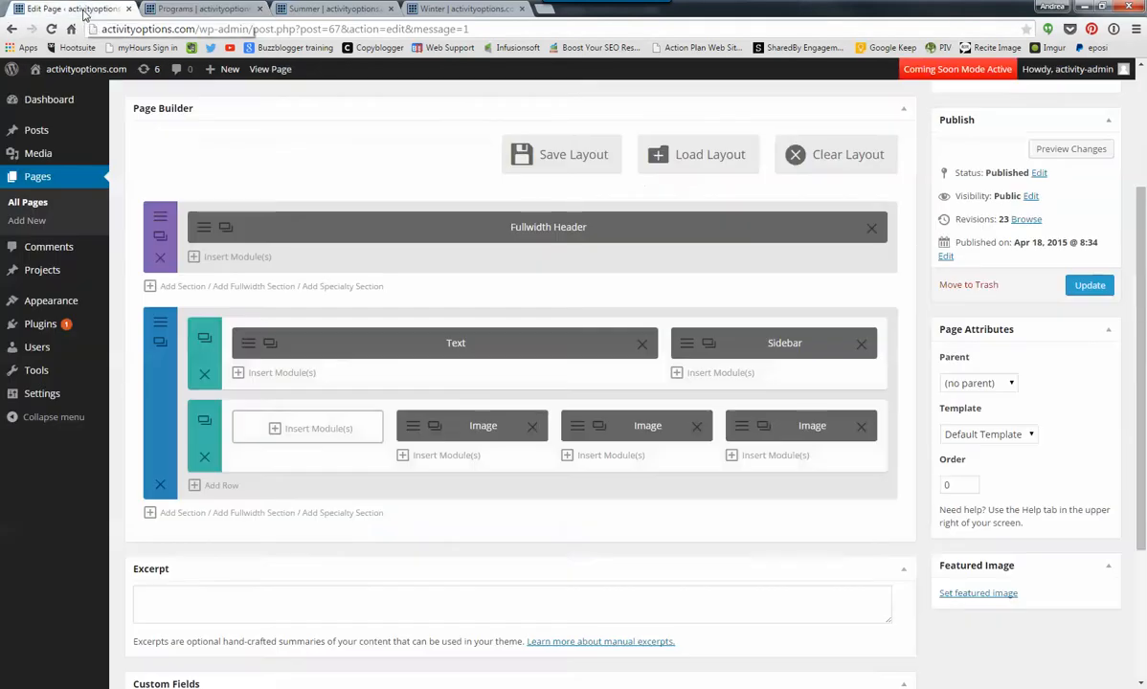
left_click(303, 433)
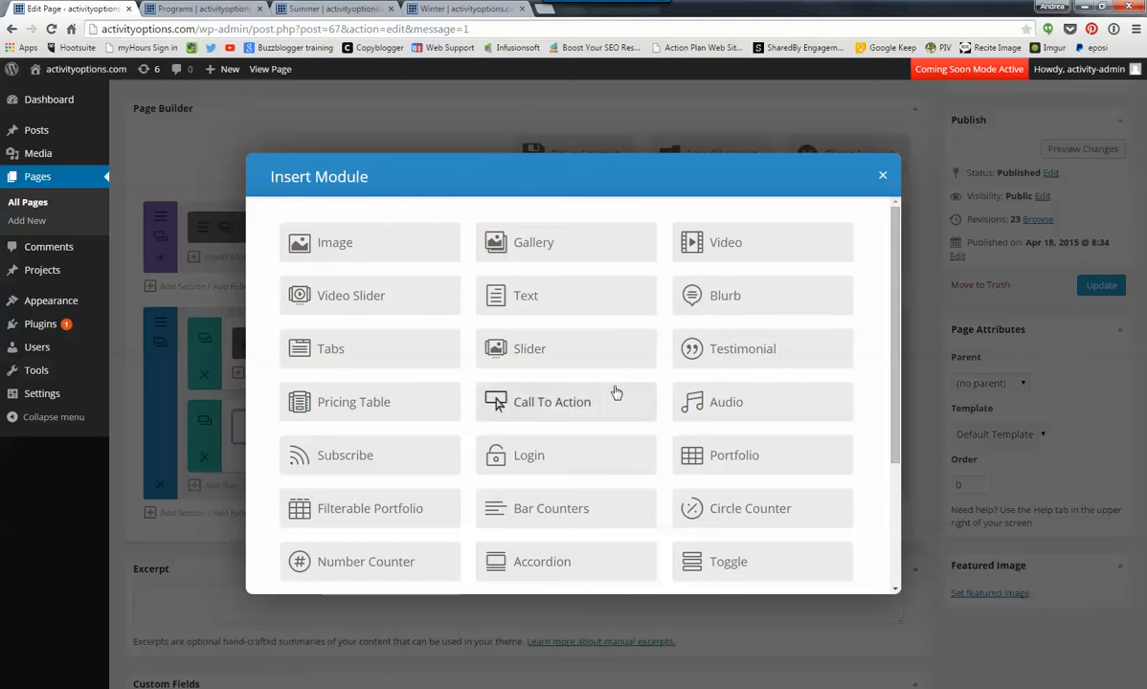
scroll(544, 391, "down", 3)
left_click_drag(898, 486, 906, 274)
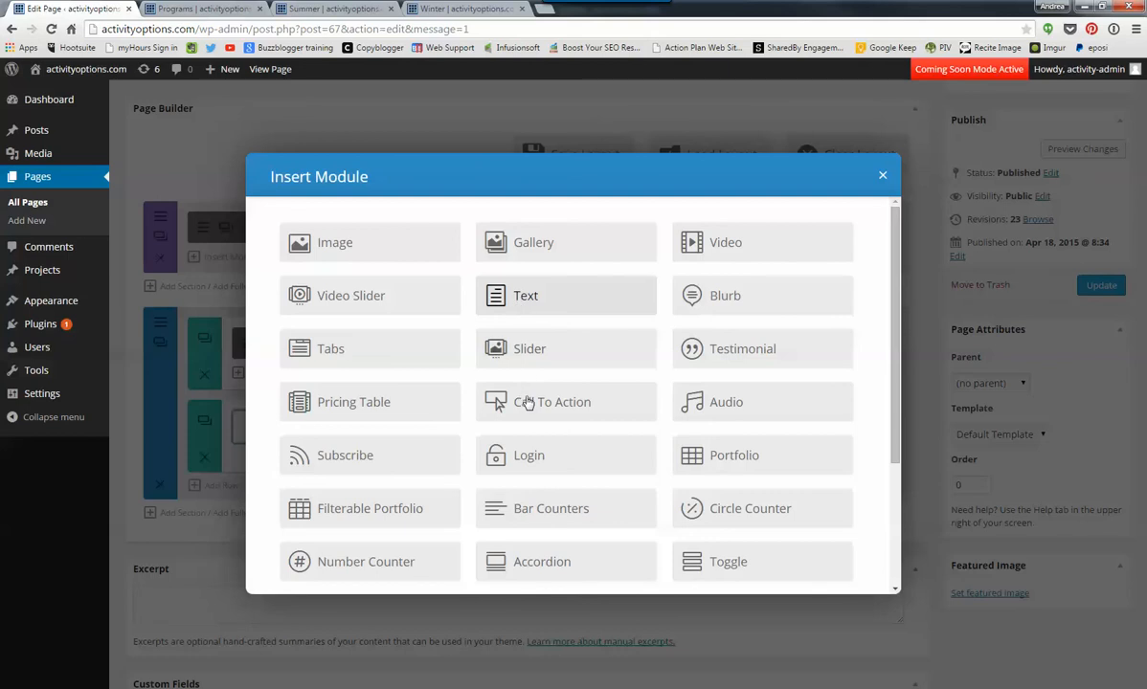
left_click(337, 246)
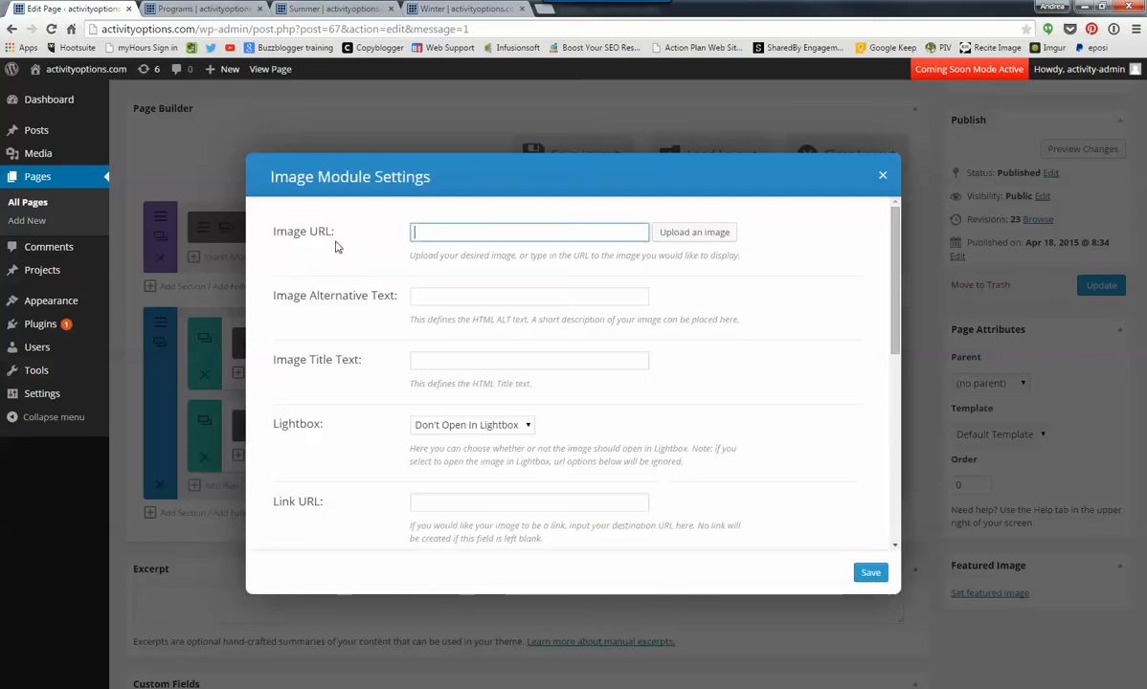
left_click(673, 234)
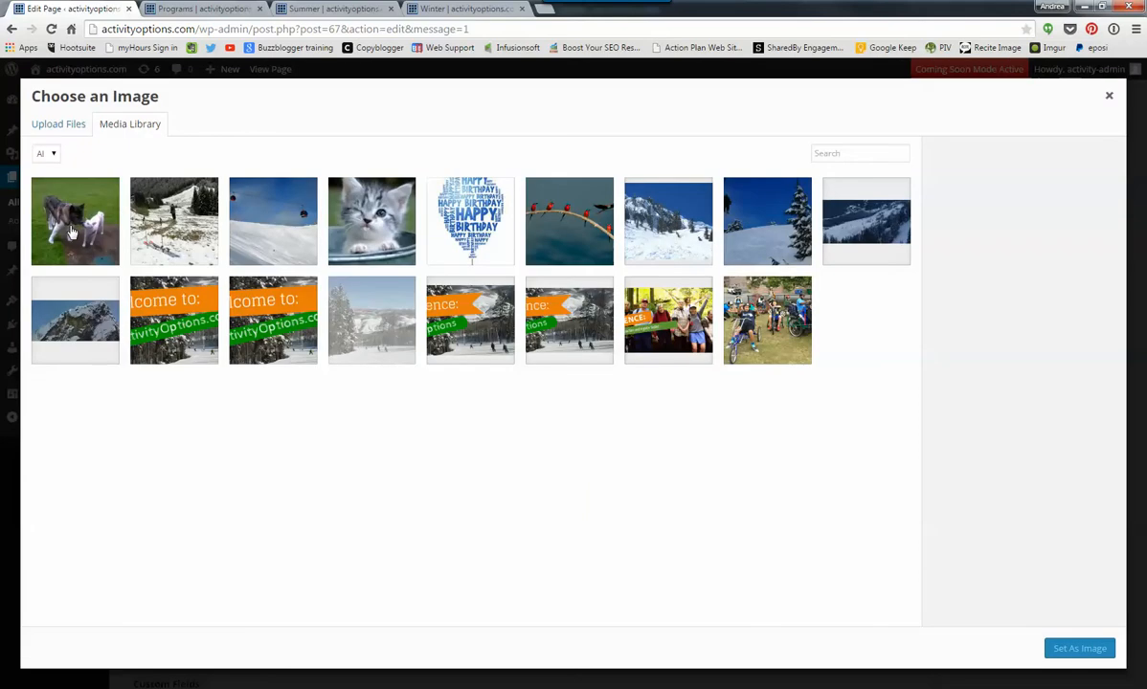
left_click(75, 228)
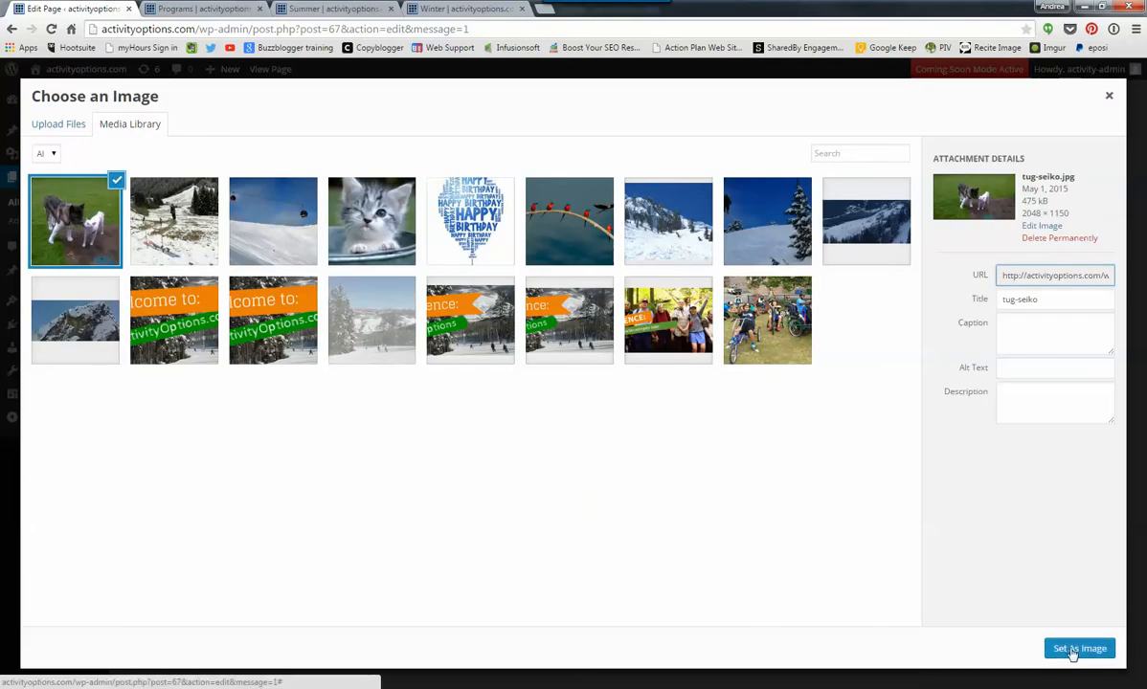
left_click(1074, 651)
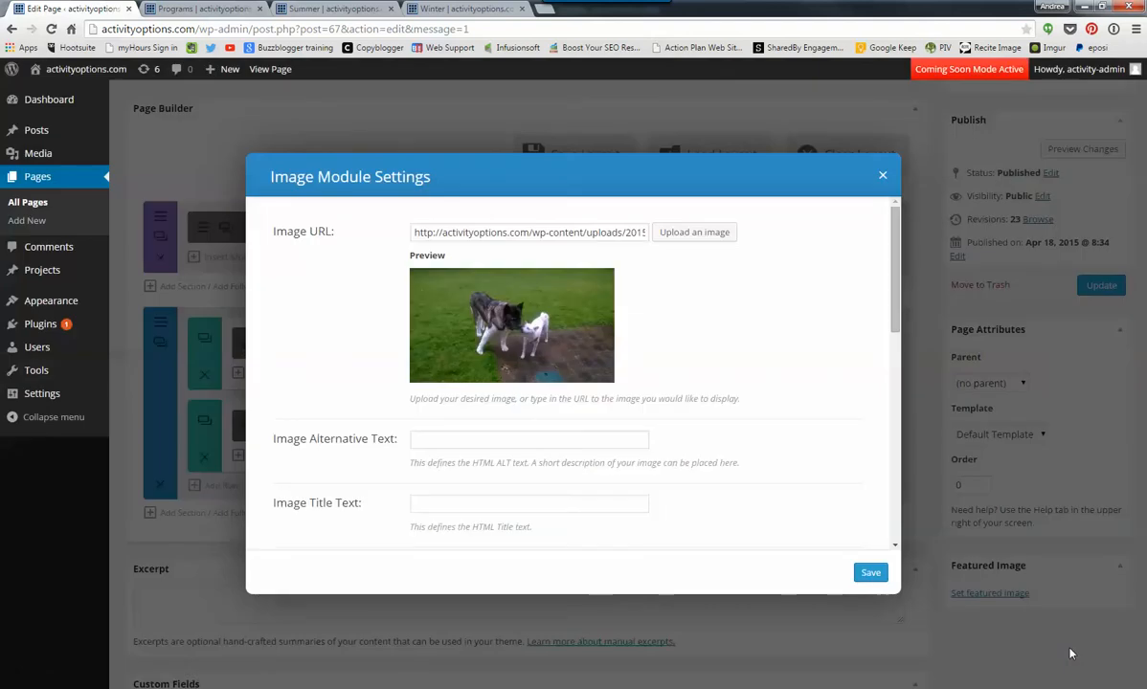
left_click(869, 573)
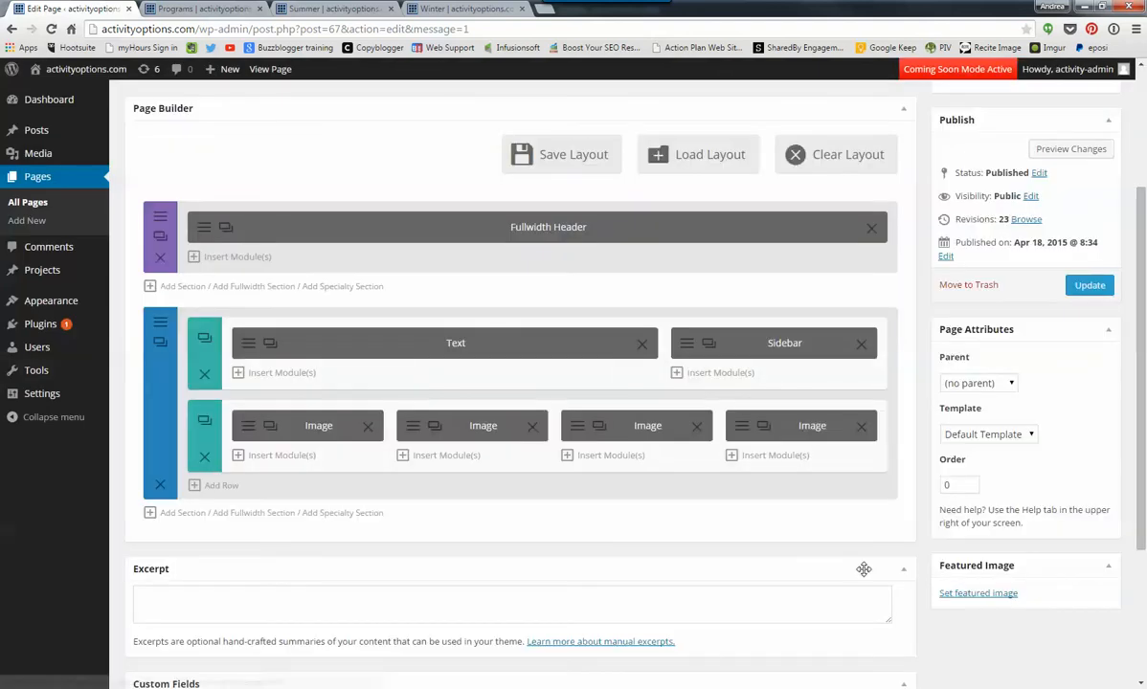
- Update the Programs page and reload its live version to check the four-image row
left_click(1090, 285)
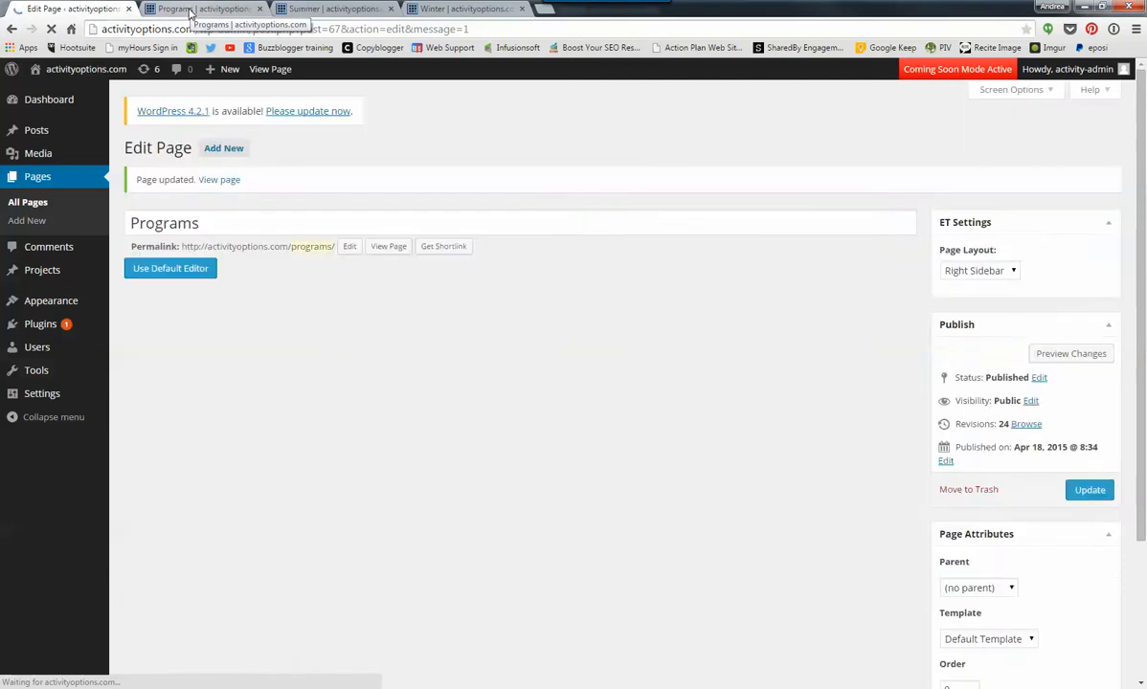
left_click(189, 12)
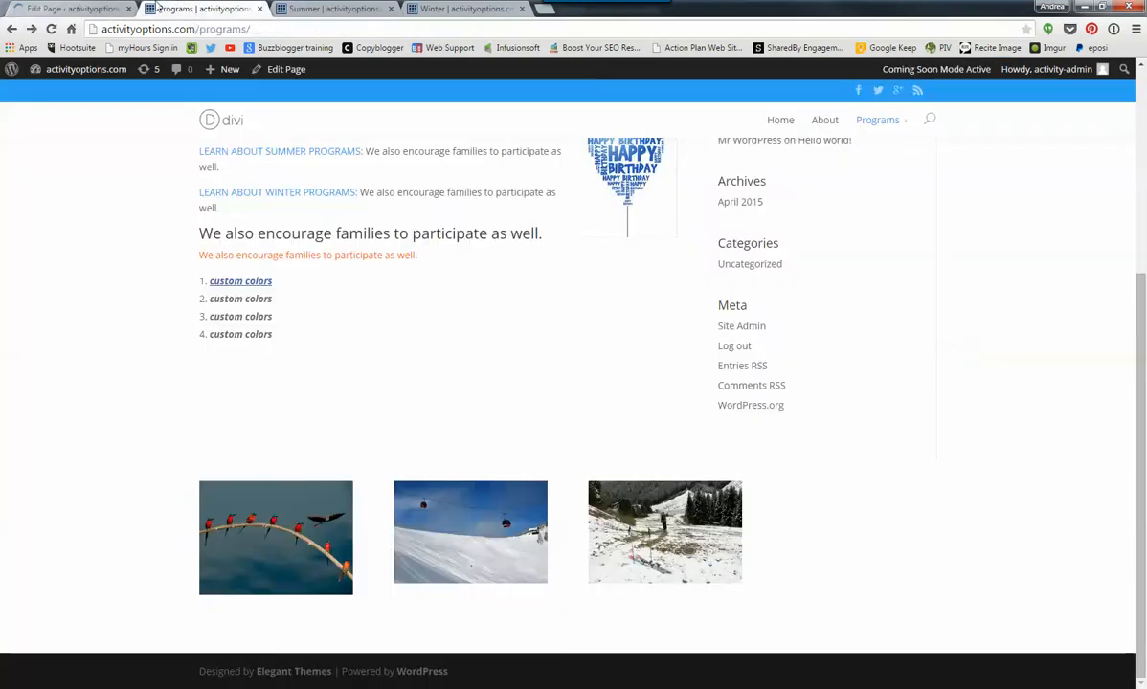
left_click(52, 31)
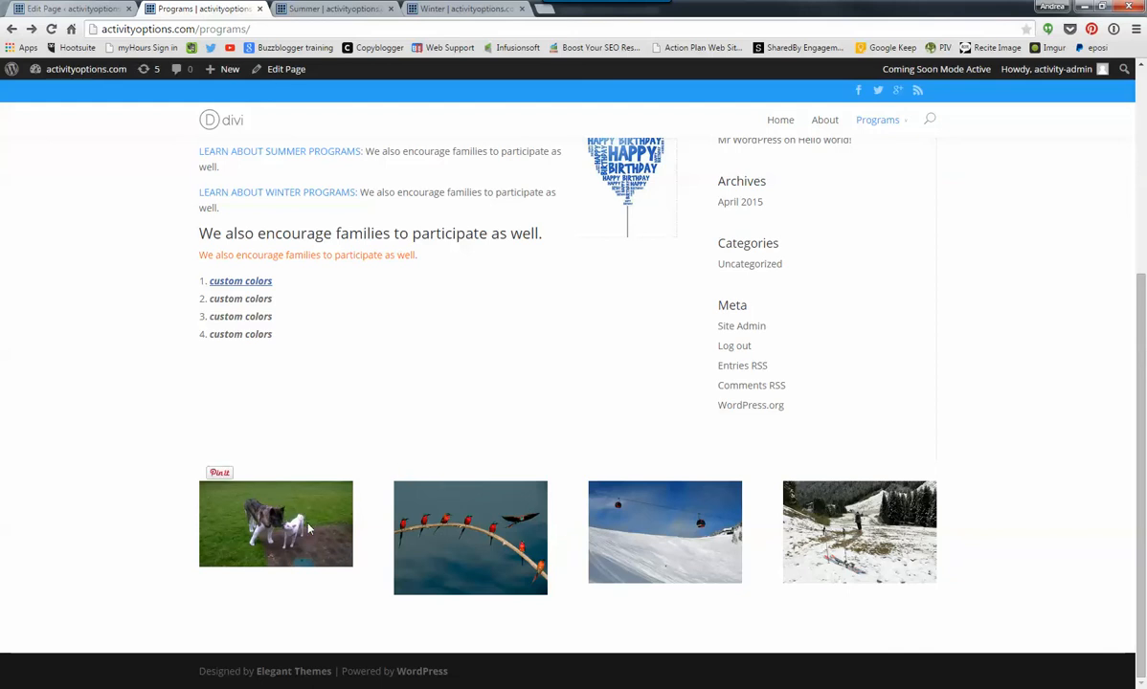
- In the page editor, add a row below the four images and split it into two 1/2 columns
left_click(61, 12)
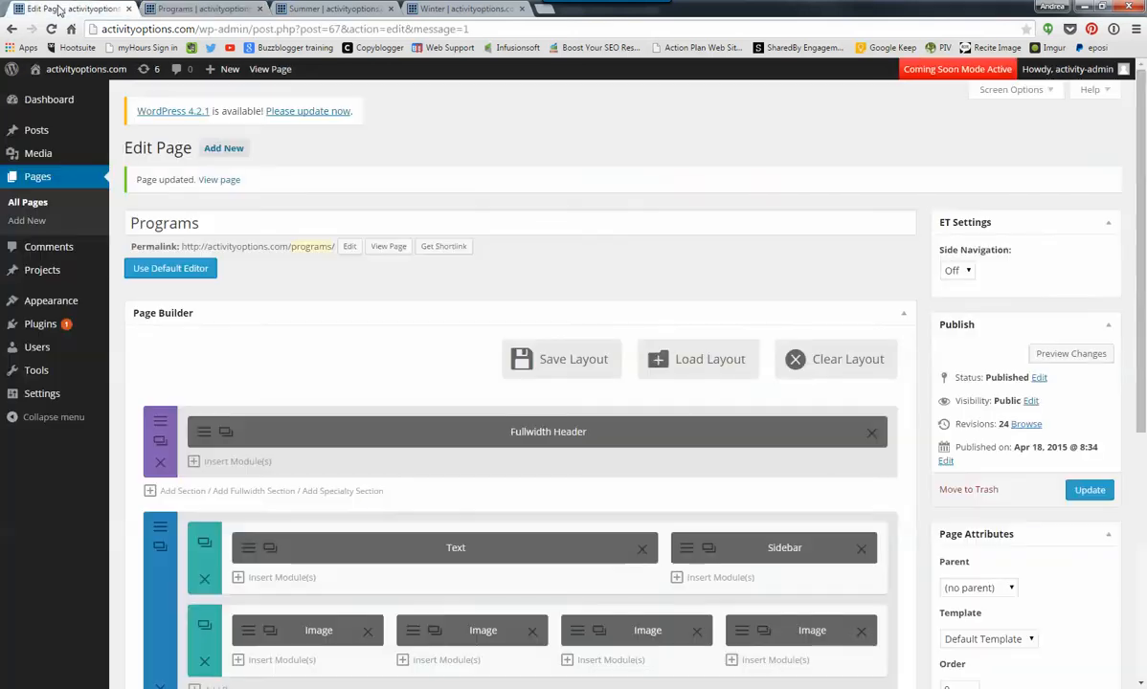
scroll(287, 337, "down", 3)
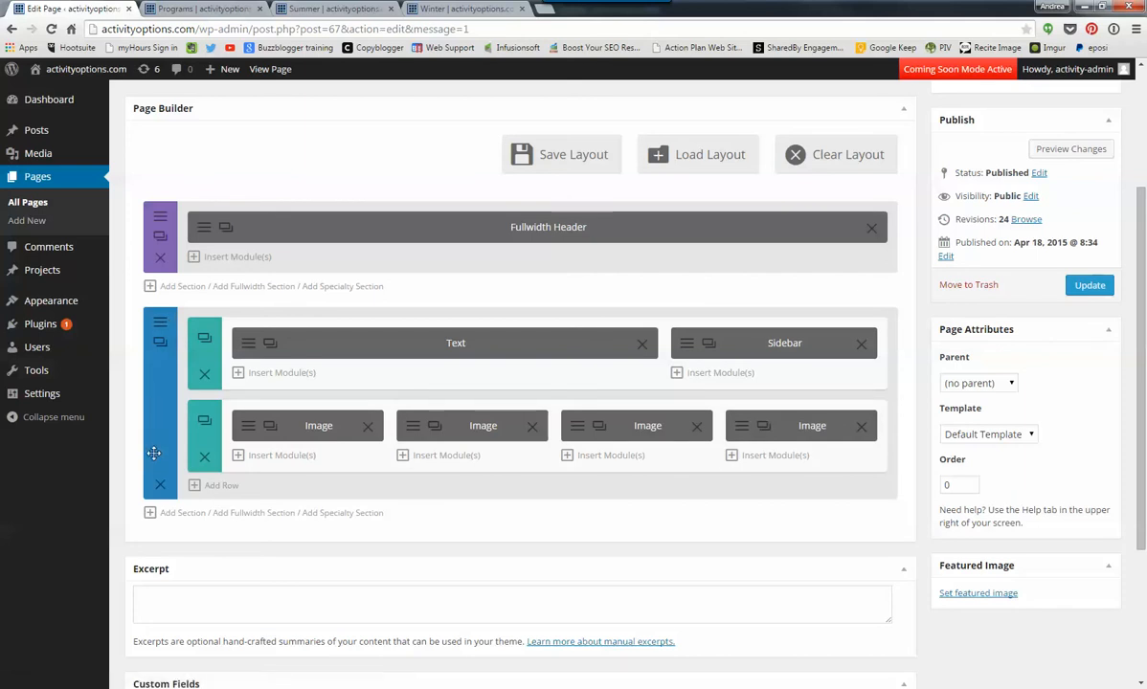
left_click(219, 487)
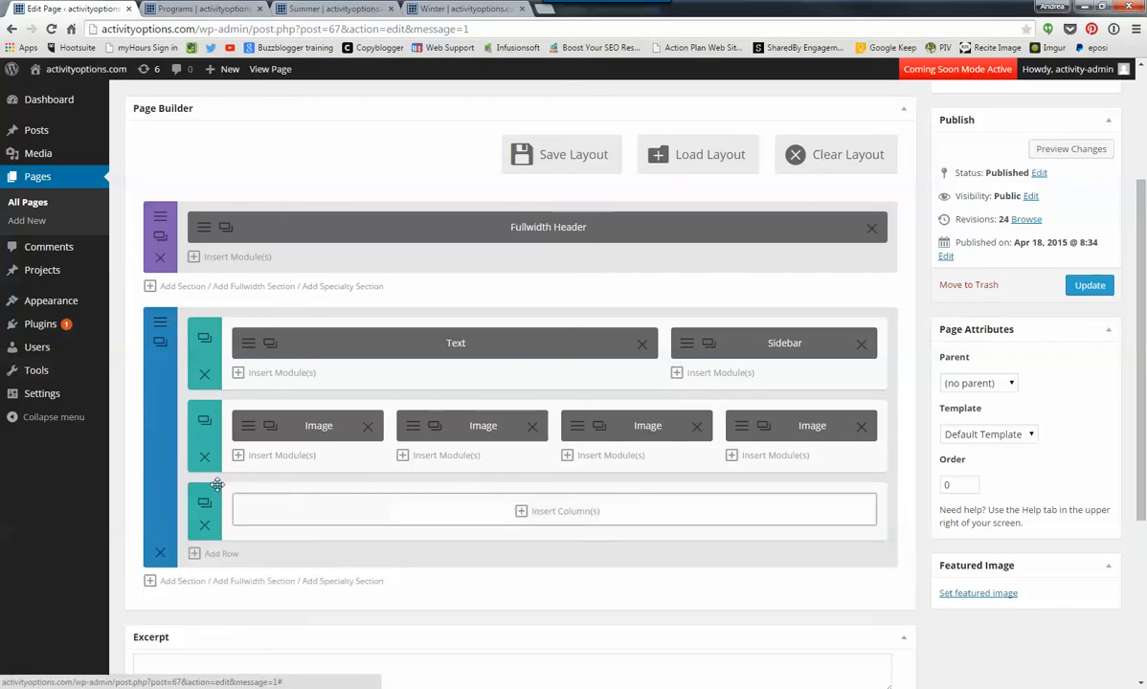
left_click(560, 515)
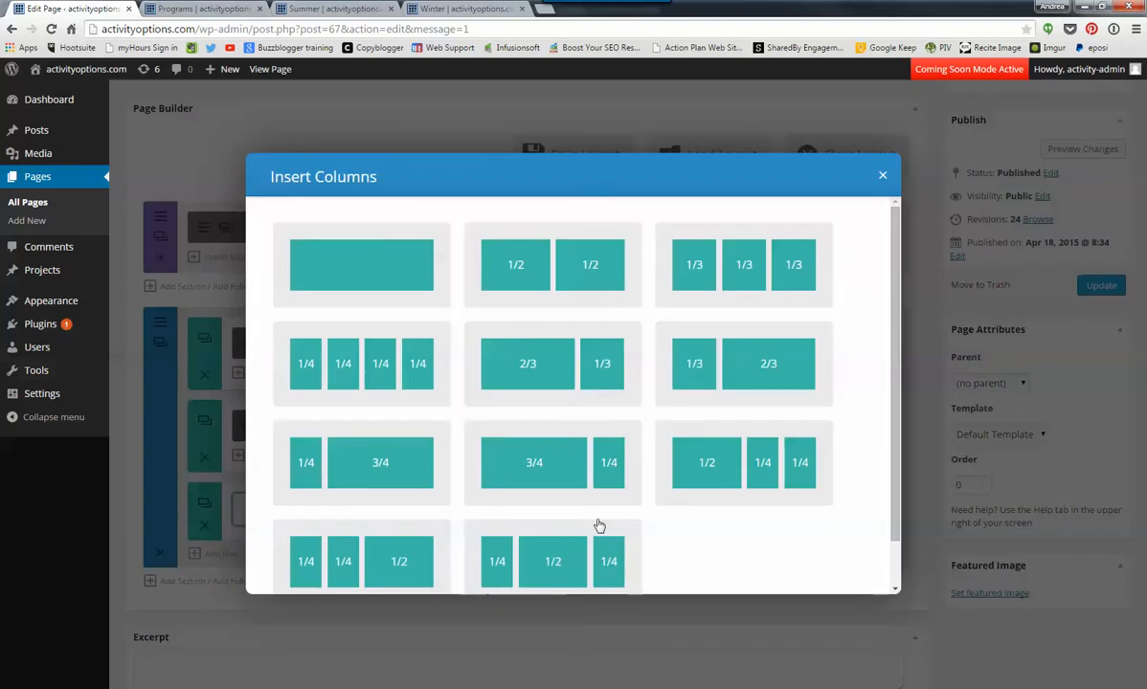
left_click(553, 277)
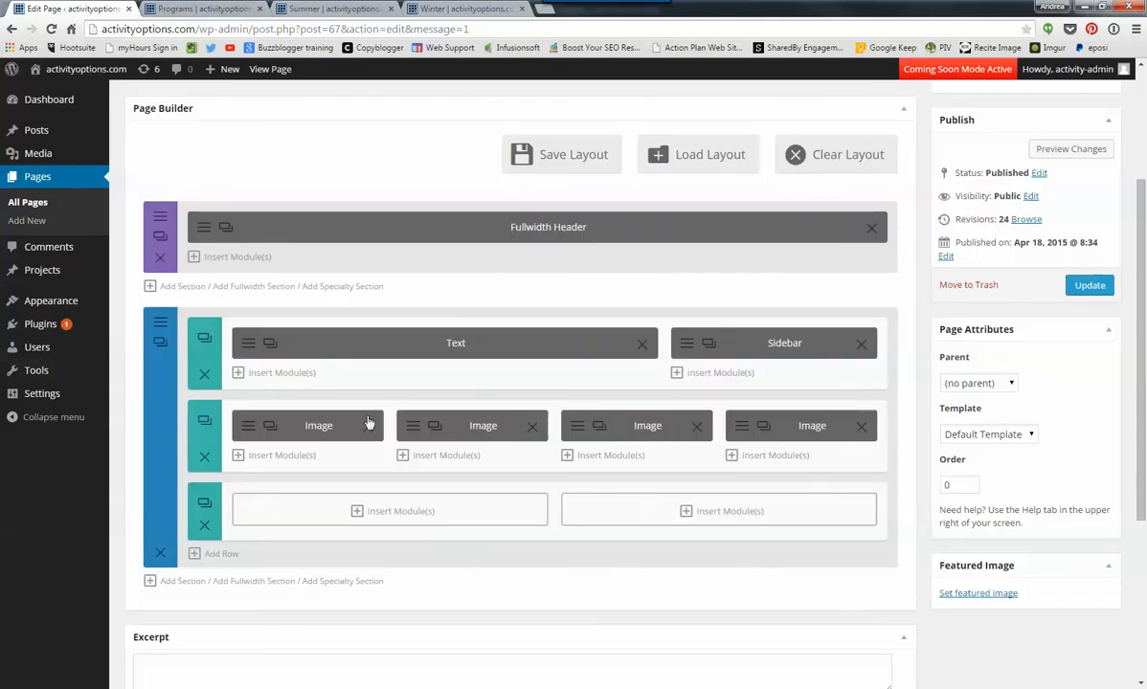
- Insert an Image module with crystal-pic-3.jpg from the media library into the first half-width column of the new row
left_click(369, 513)
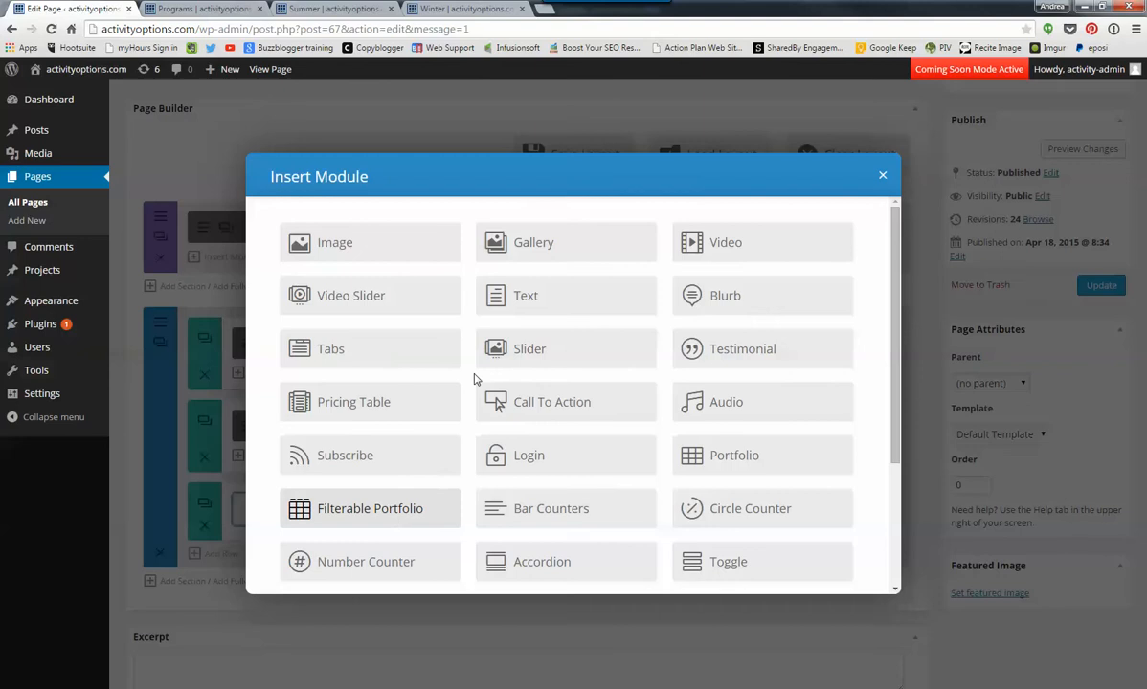
left_click(349, 247)
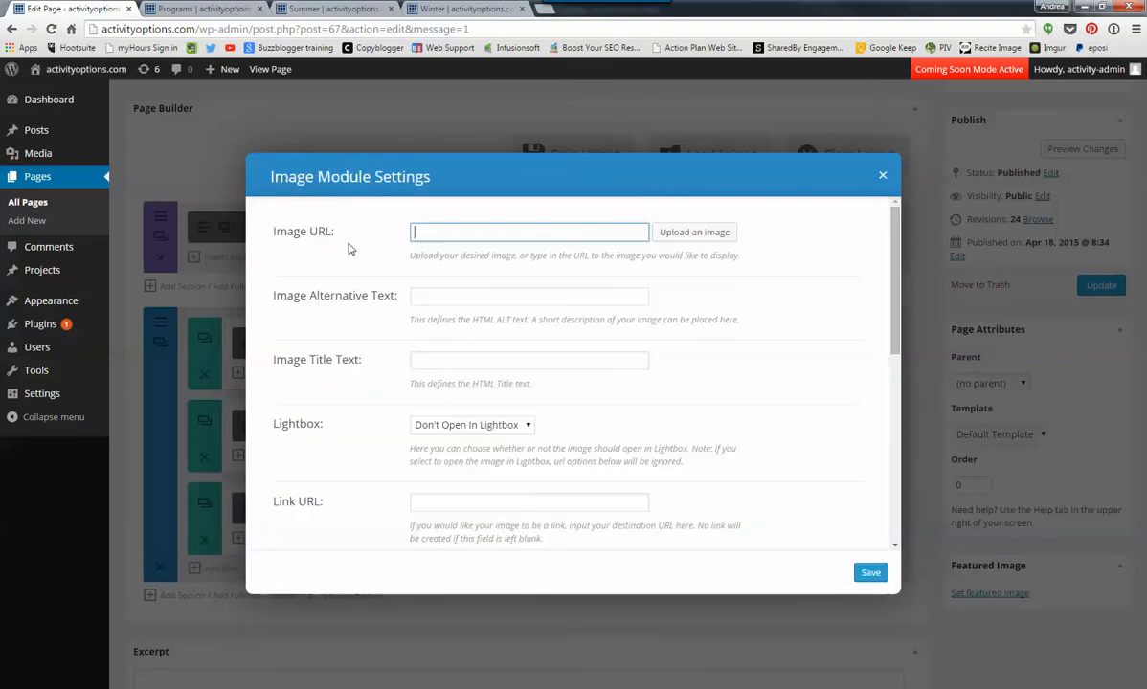
left_click(671, 226)
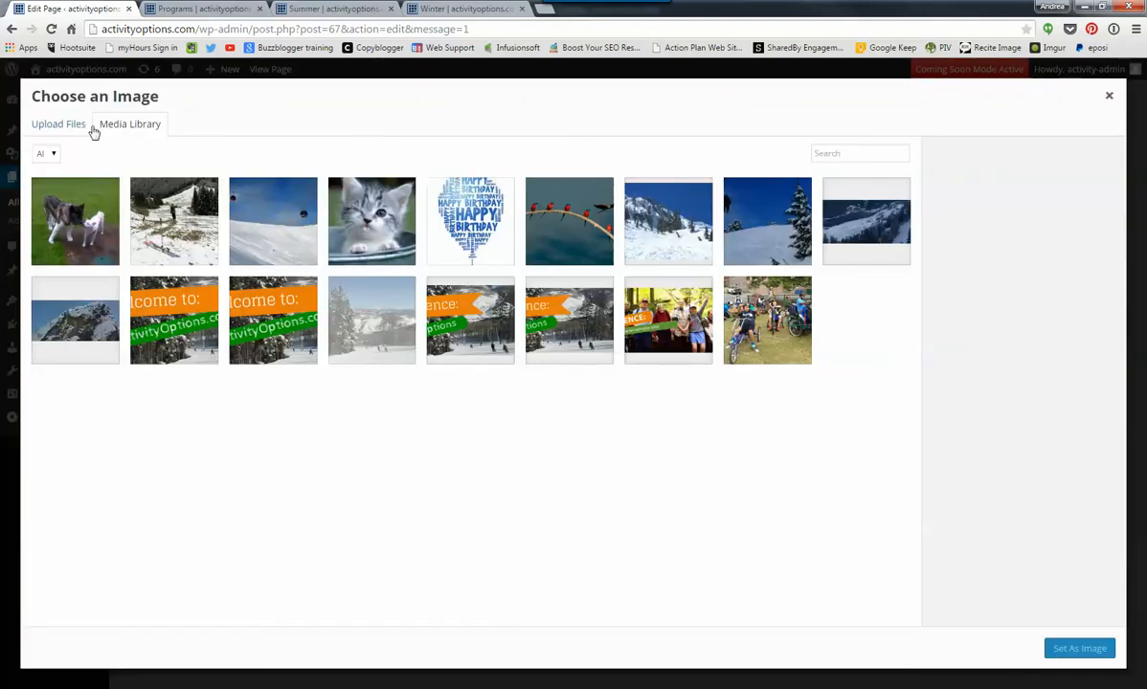
left_click(265, 220)
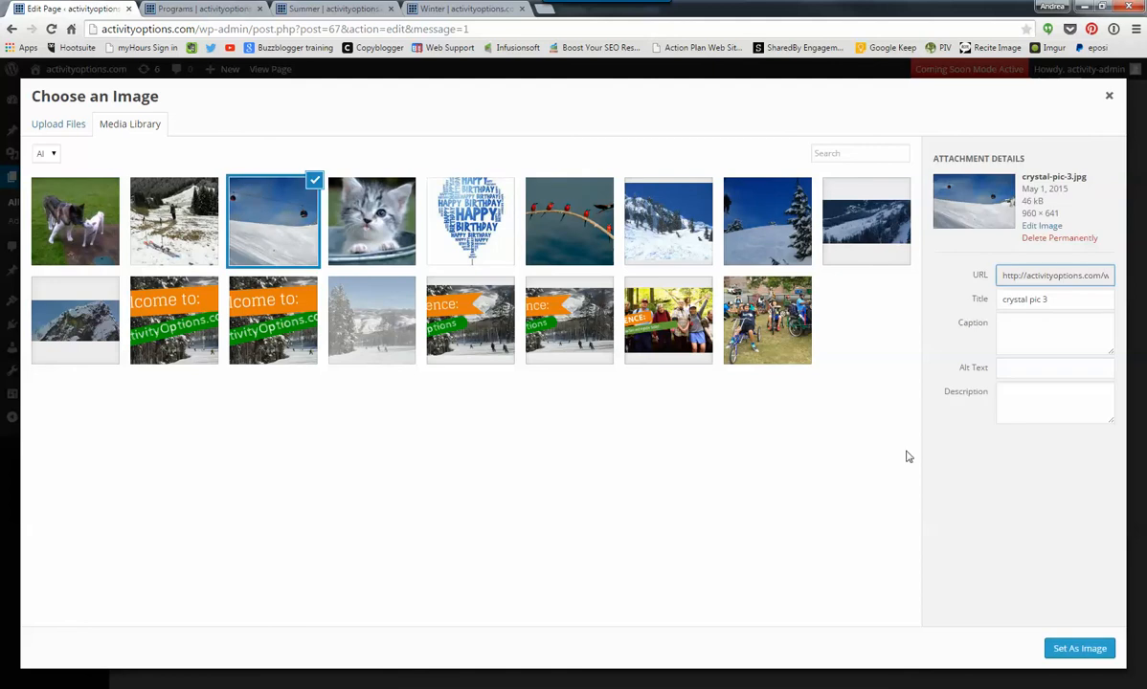
left_click(1068, 650)
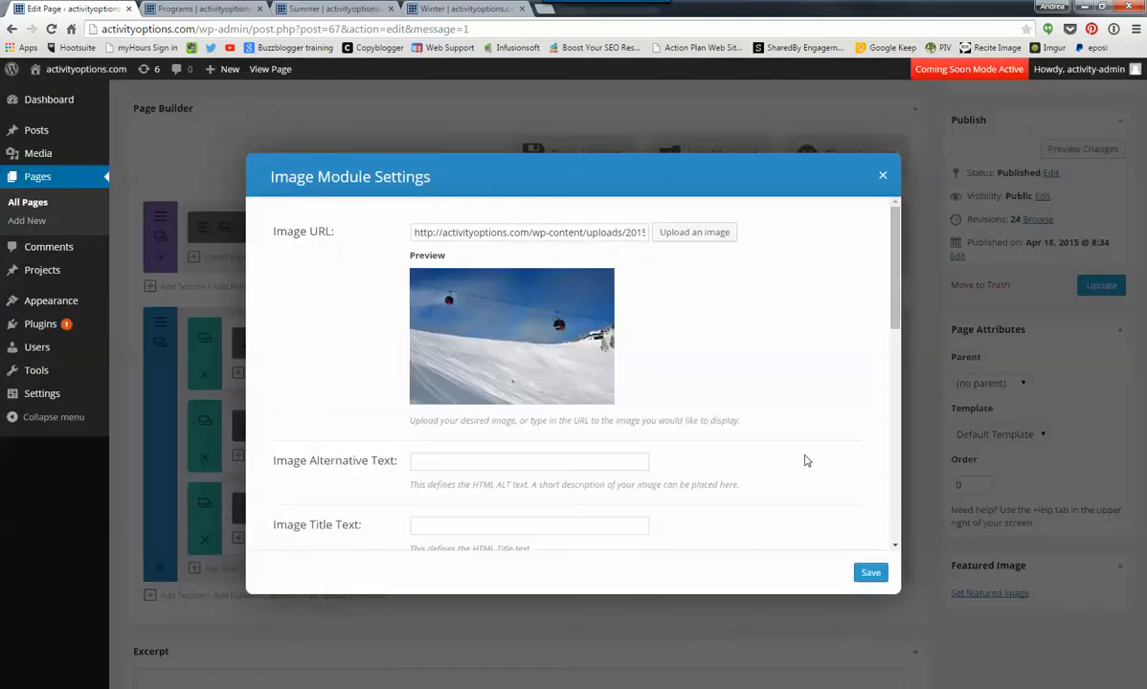
left_click(870, 573)
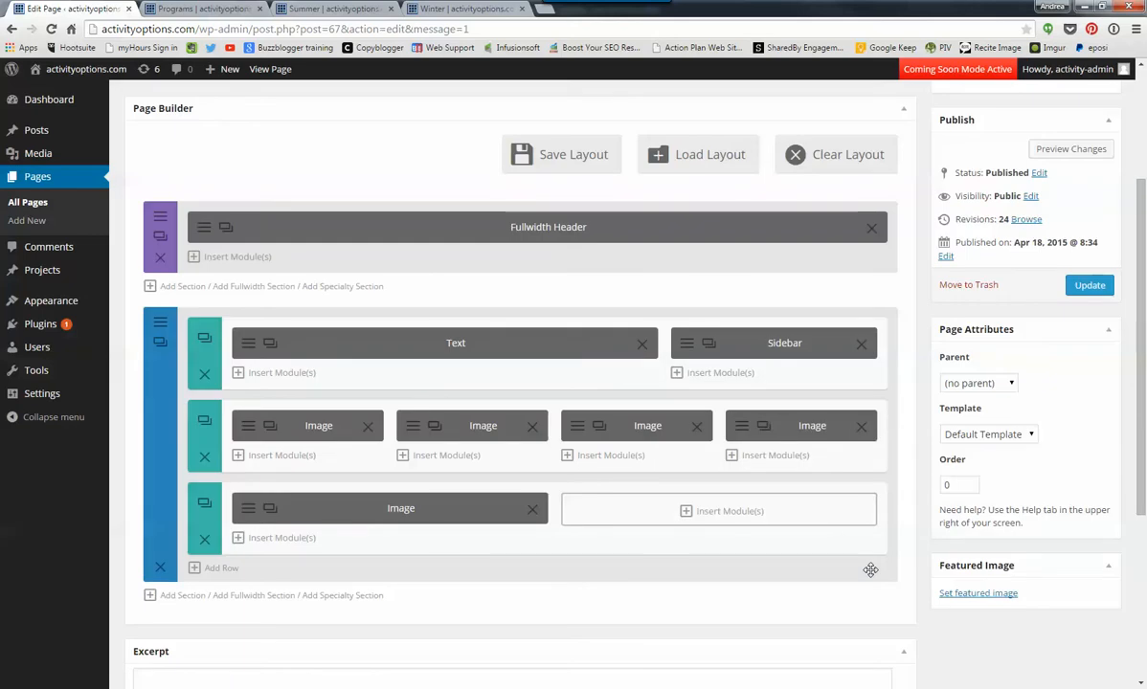
- Insert an Image module with Alpental_International223.jpg from the media library into the second half-width column
left_click(687, 512)
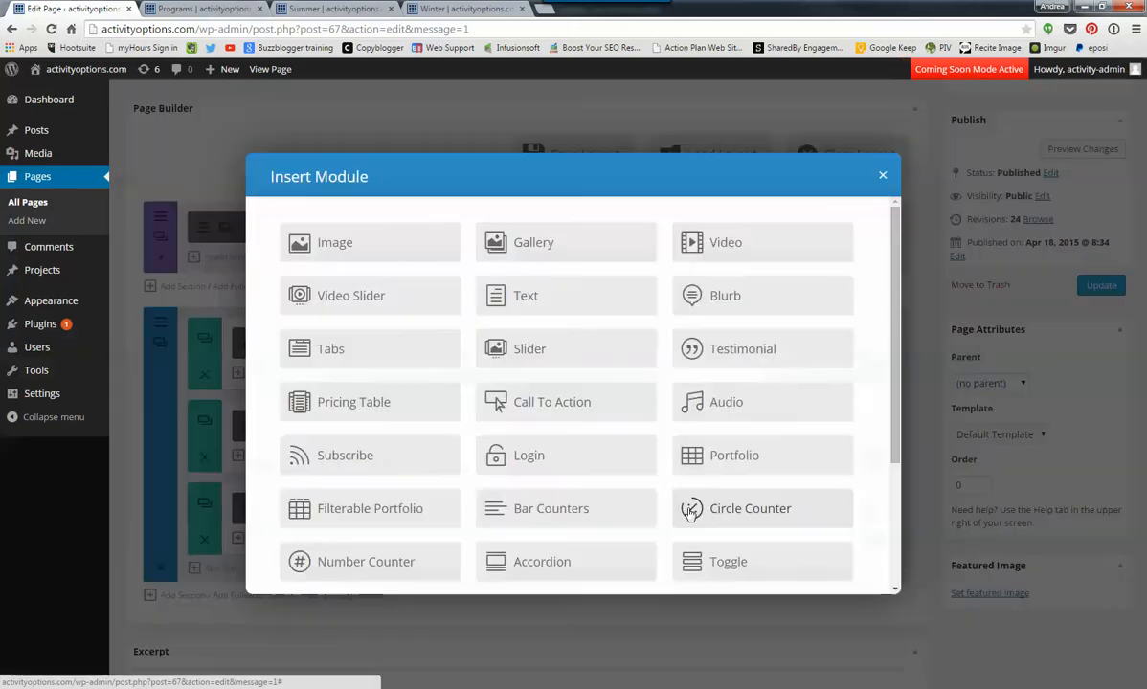
left_click(340, 247)
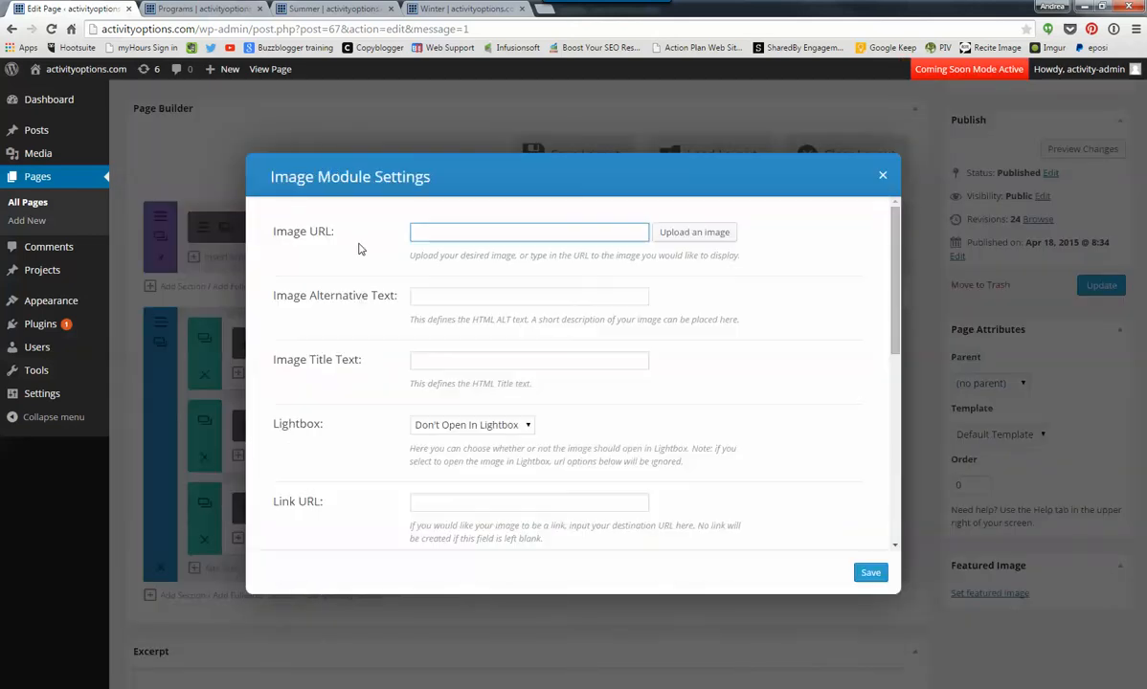
left_click(679, 233)
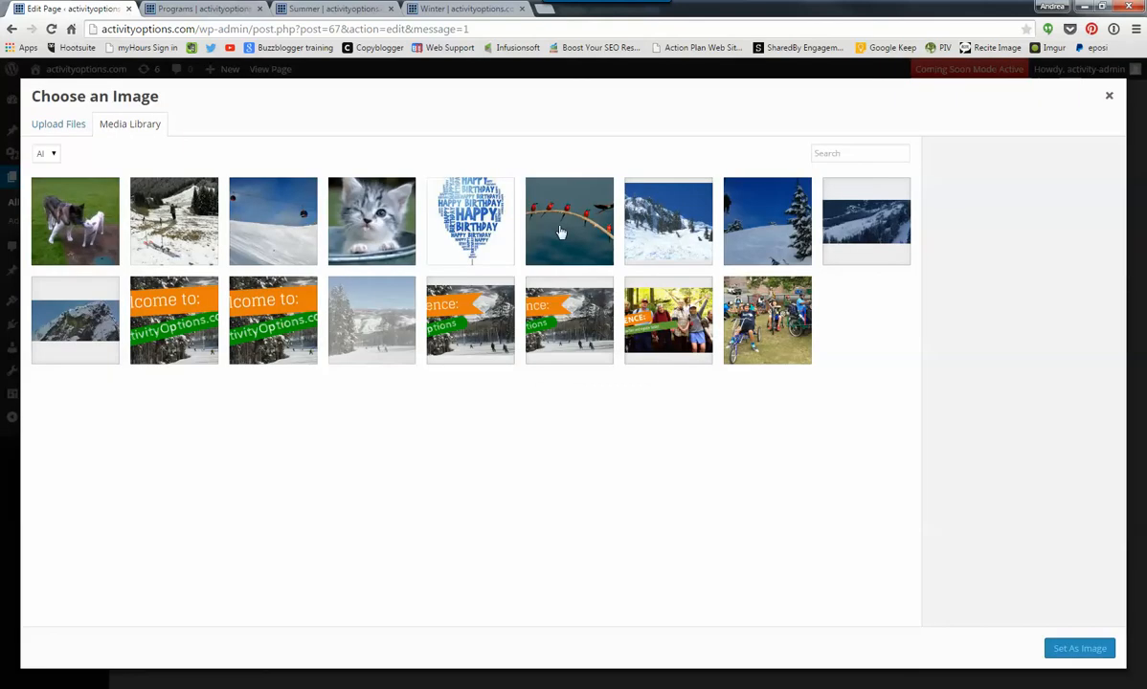
left_click(641, 221)
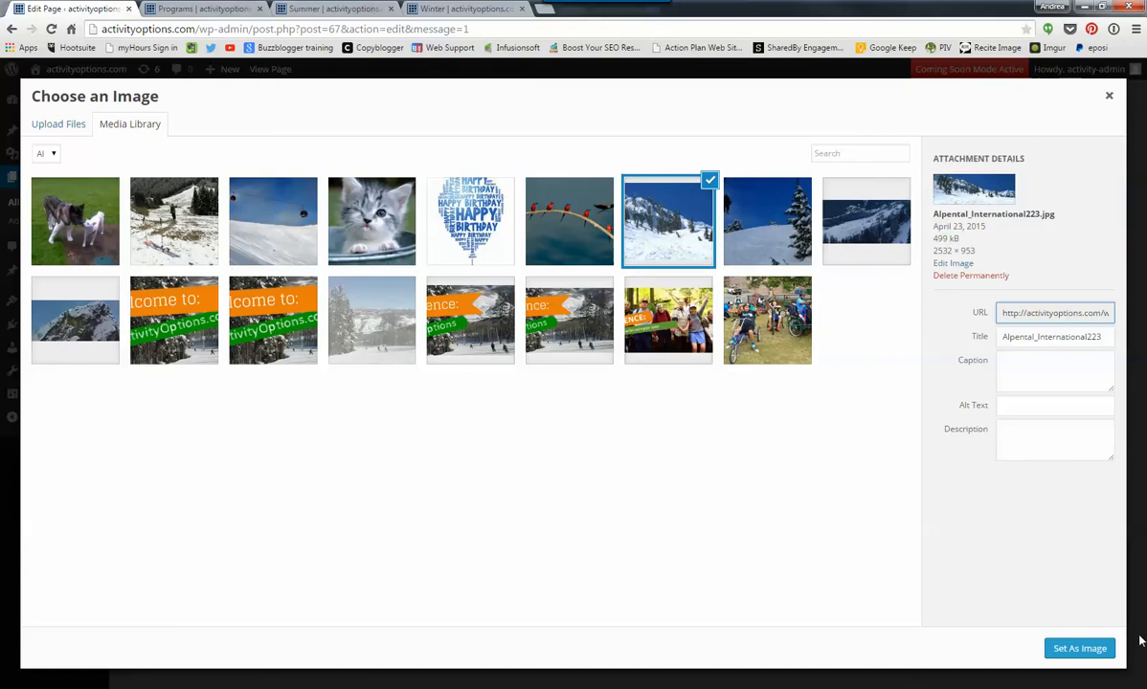
left_click_drag(934, 253, 978, 254)
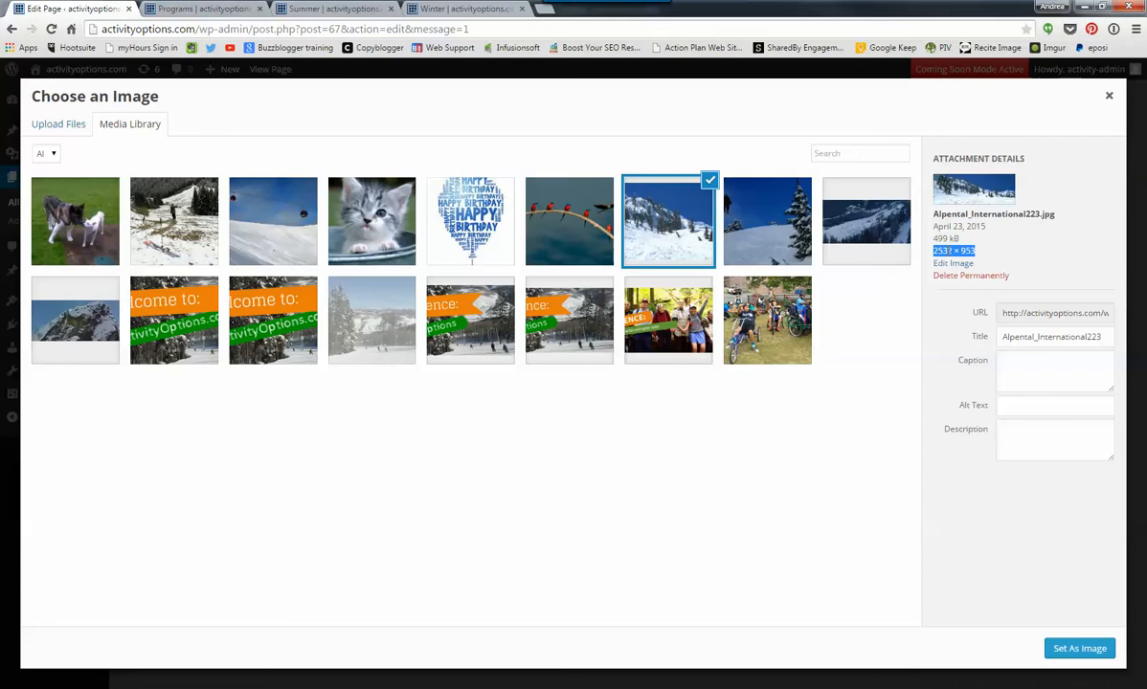
left_click(1080, 649)
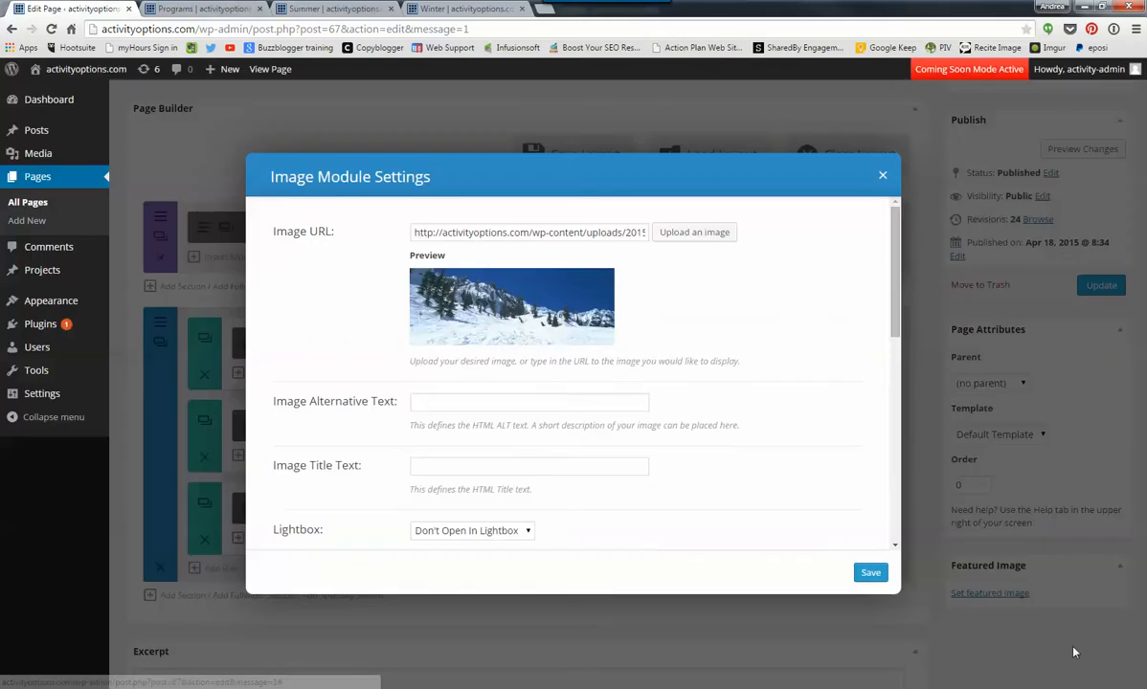
left_click(869, 572)
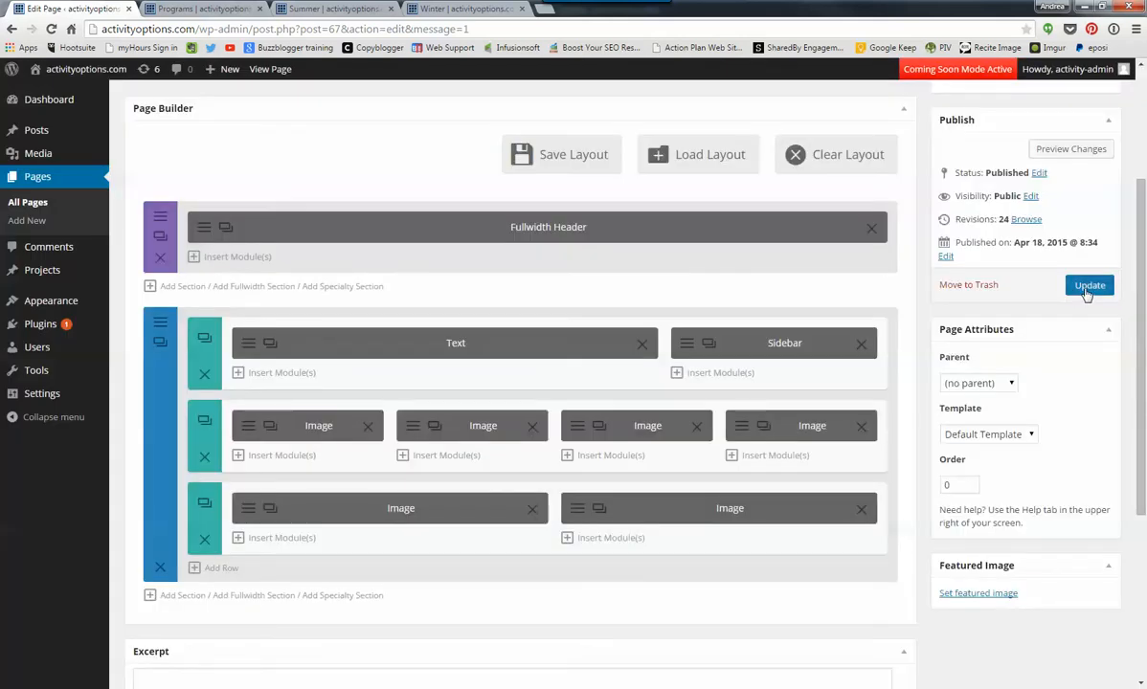
- Update the page, then reload the live Programs page and review the new two-column image row
left_click(1087, 287)
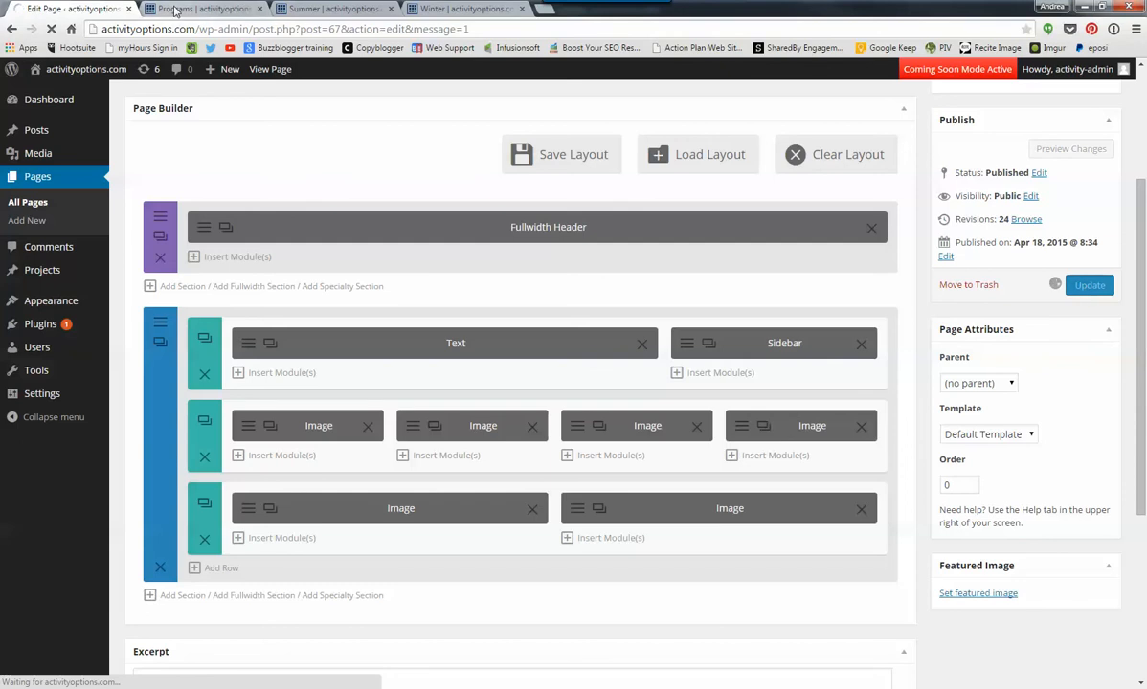
left_click(175, 12)
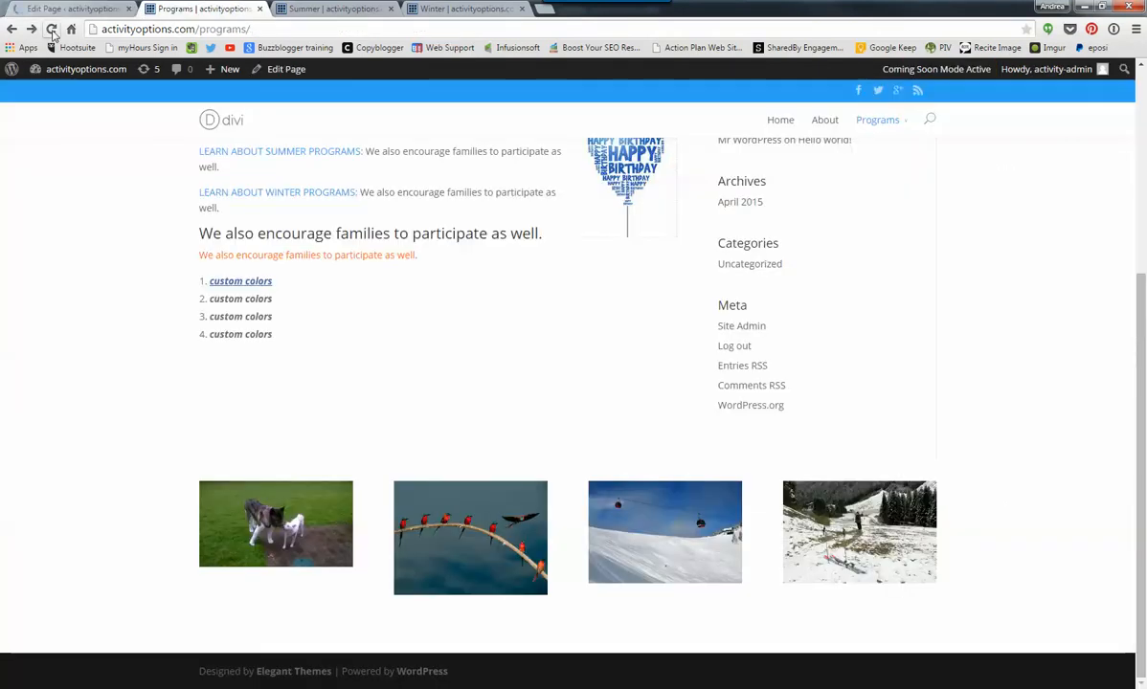
left_click(51, 29)
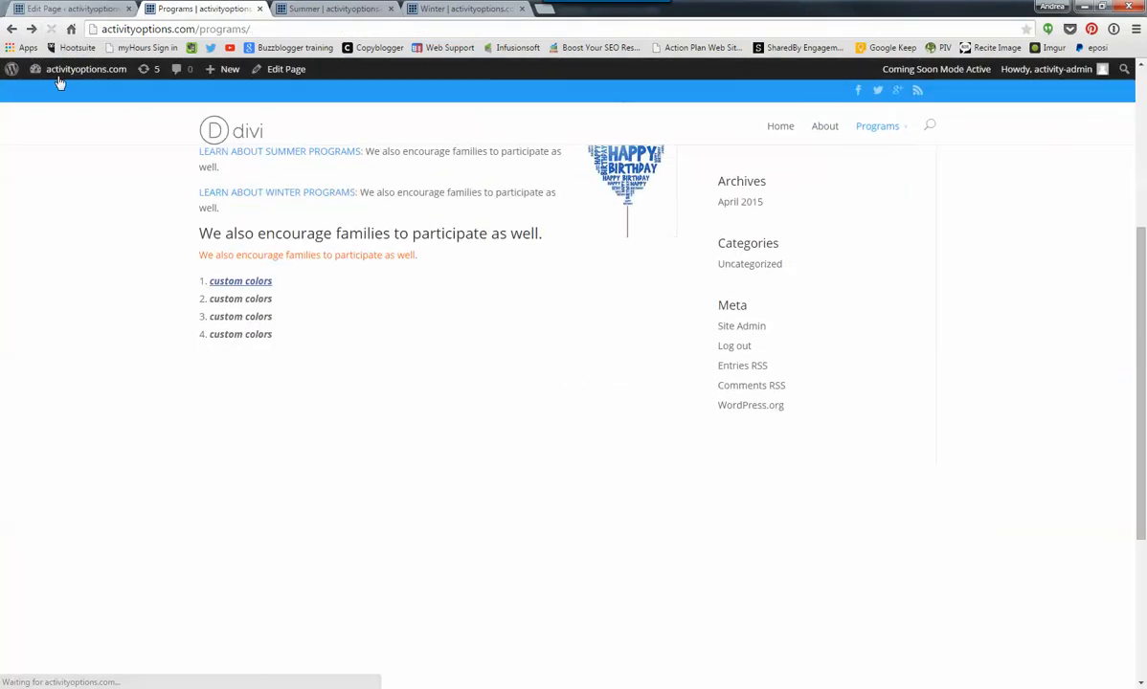
scroll(163, 469, "down", 1)
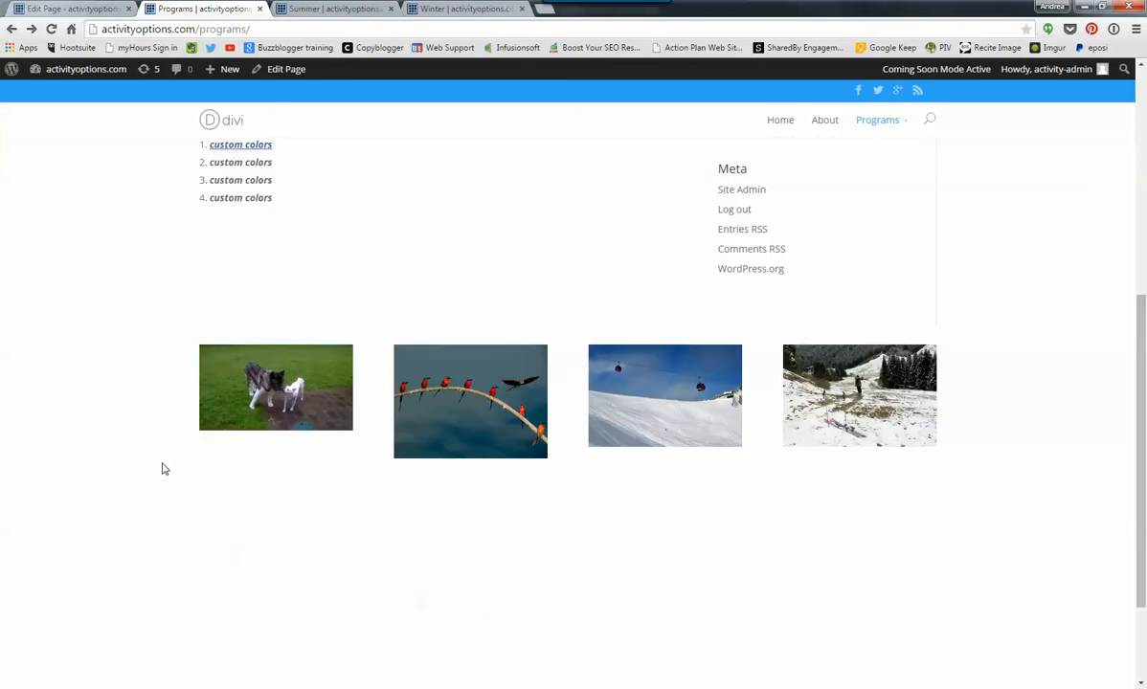
scroll(163, 469, "down", 1)
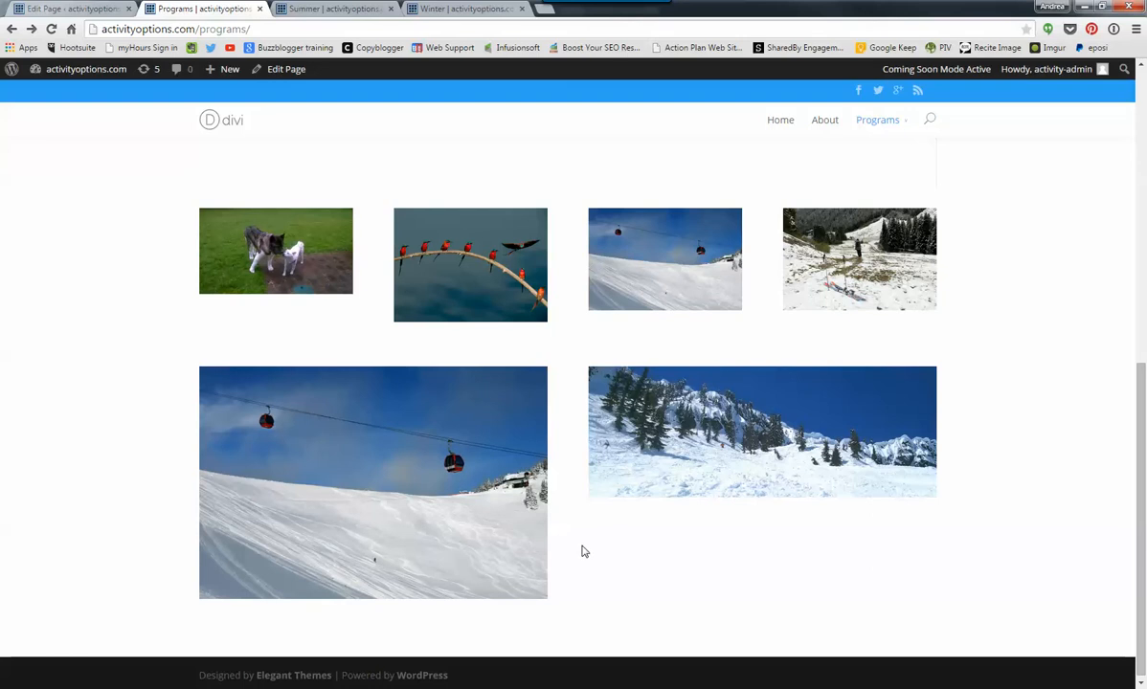
- In the page editor, add a row below the two-column image row and split it into 2/3 and 1/3 columns
left_click(89, 9)
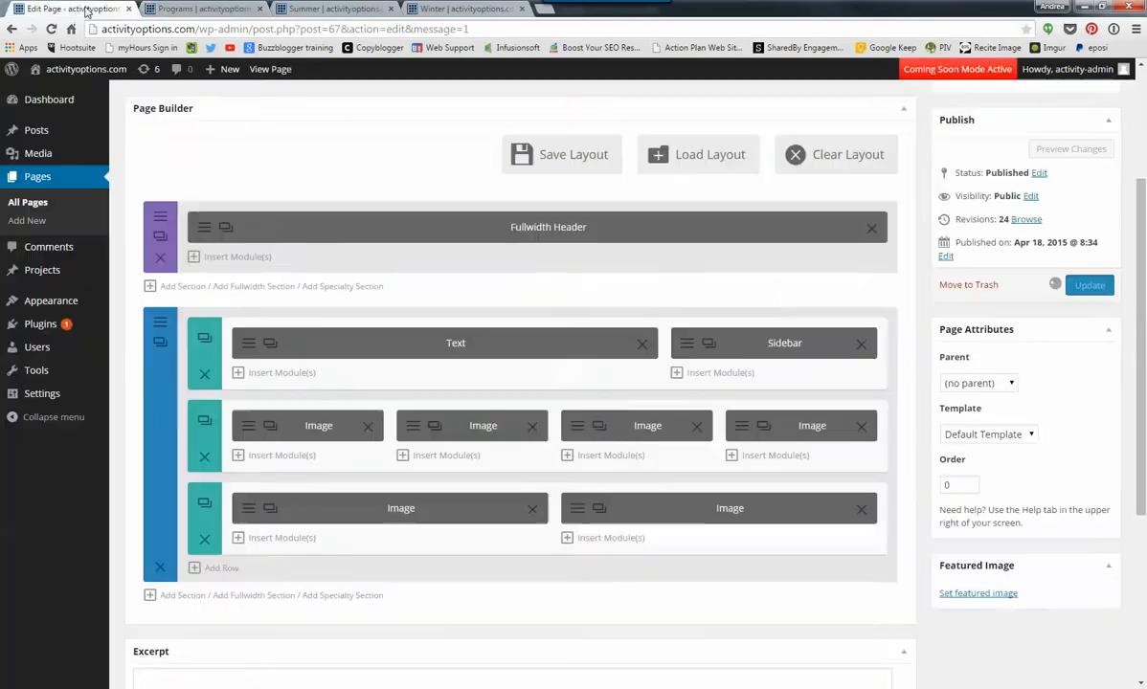
scroll(326, 483, "up", 2)
scroll(326, 483, "down", 2)
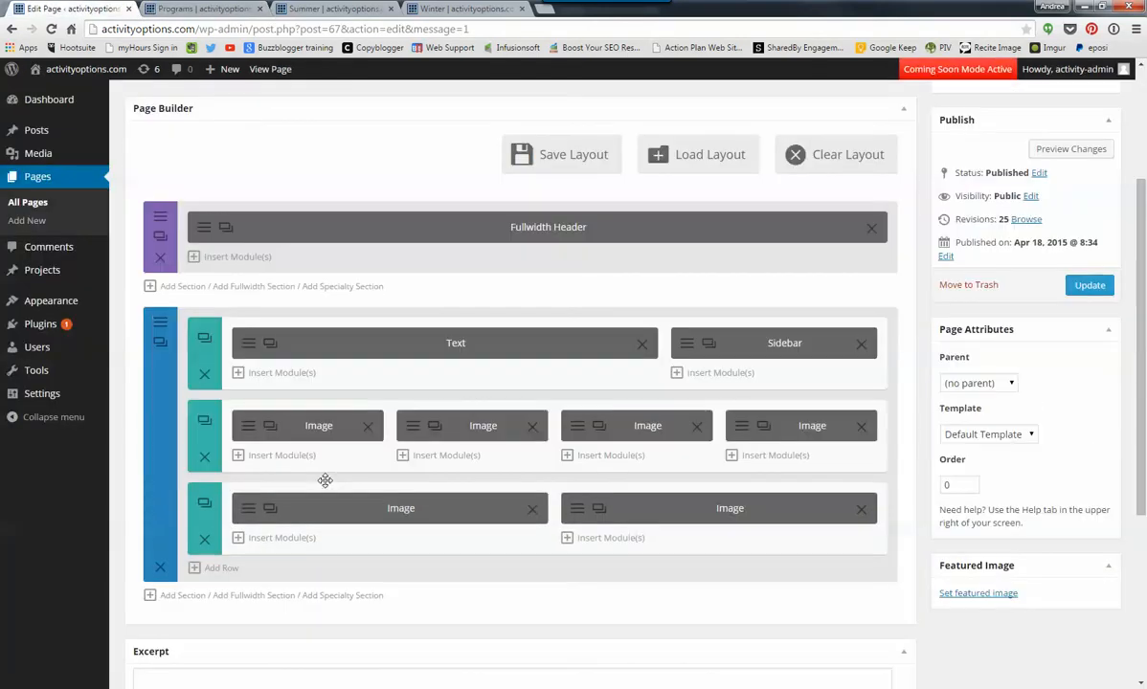
left_click(223, 569)
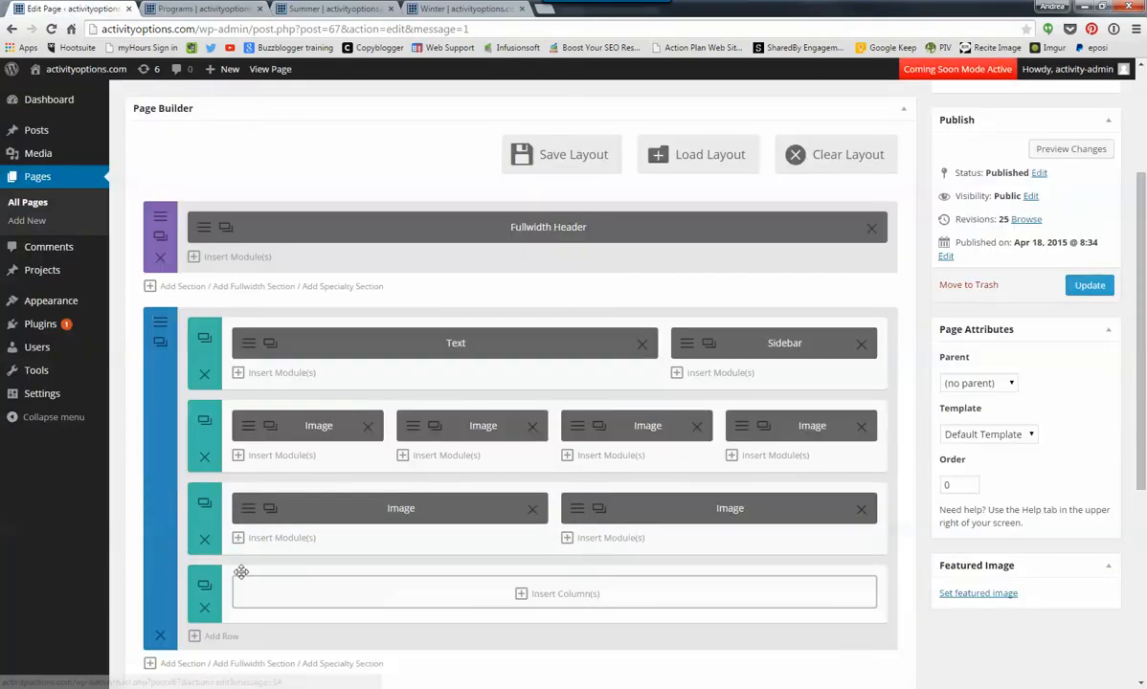
left_click(574, 593)
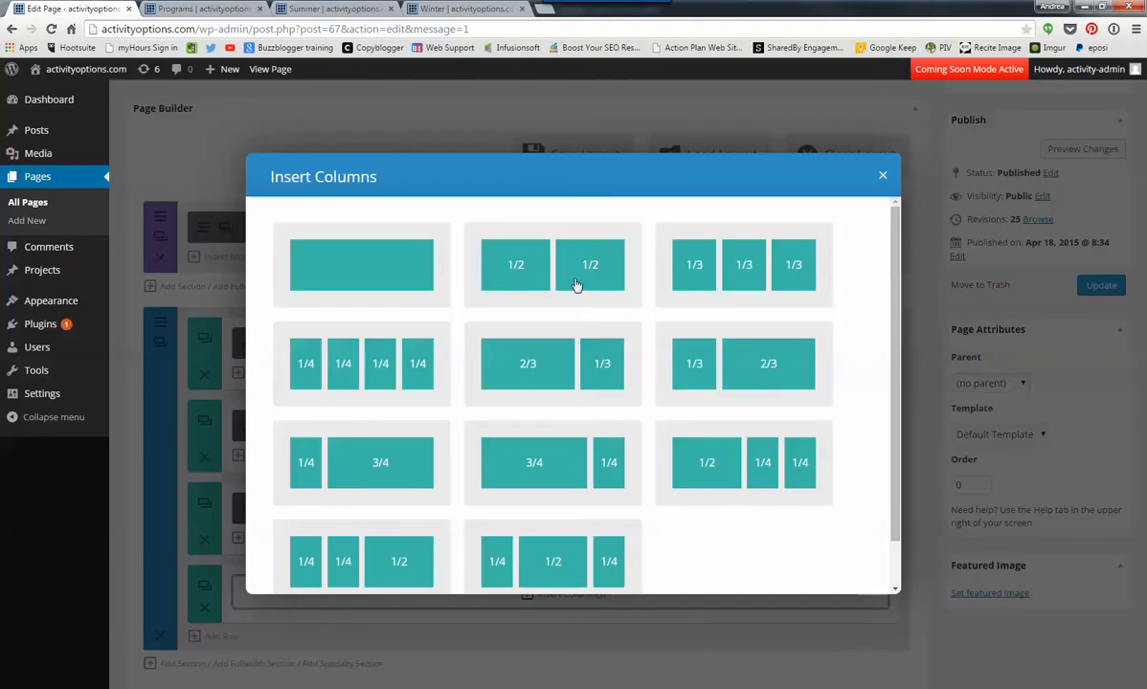
left_click(532, 356)
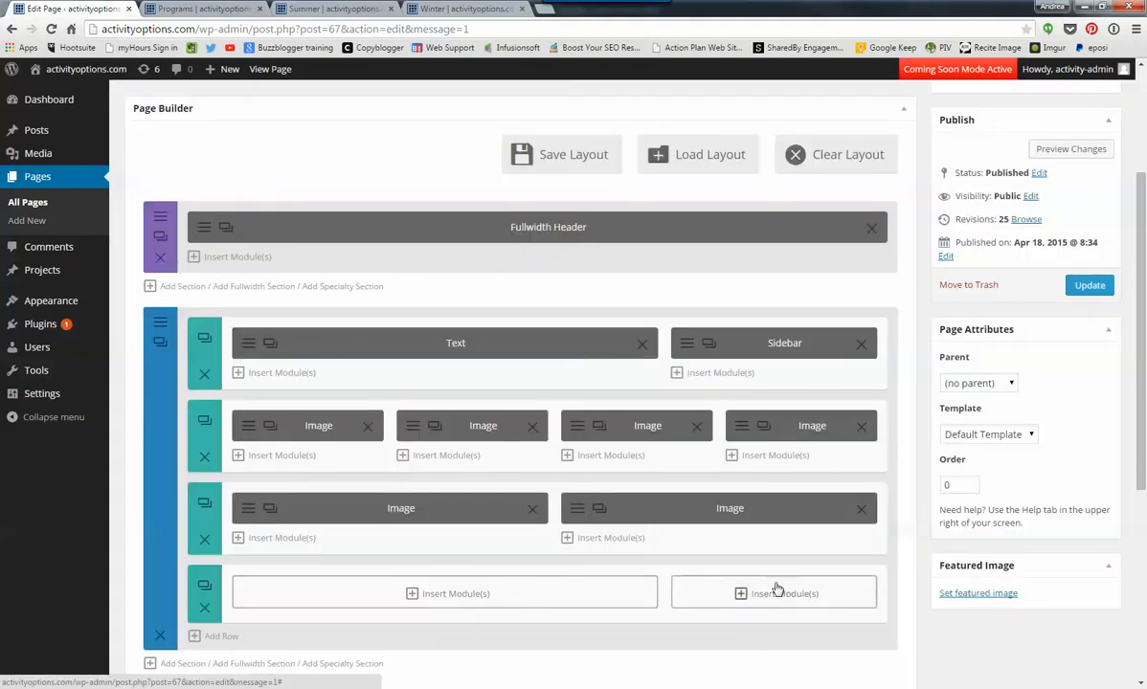
- Insert a Text module into the 2/3 column of the new row and look through its settings
left_click_drag(716, 594, 344, 590)
left_click(467, 593)
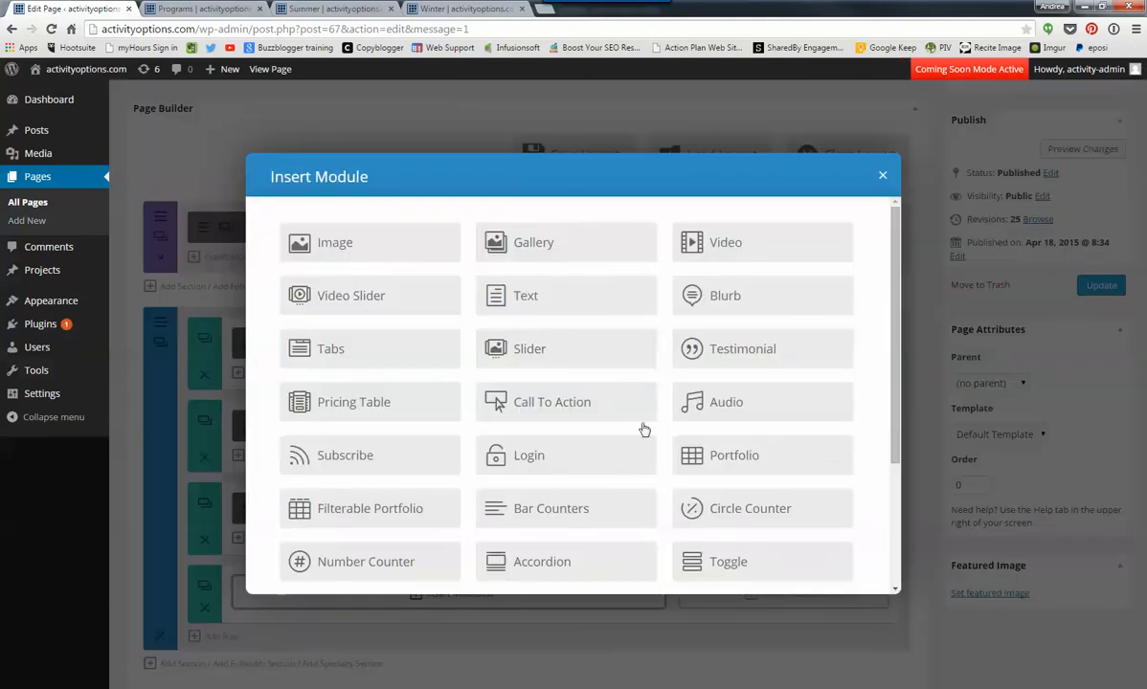
left_click(529, 297)
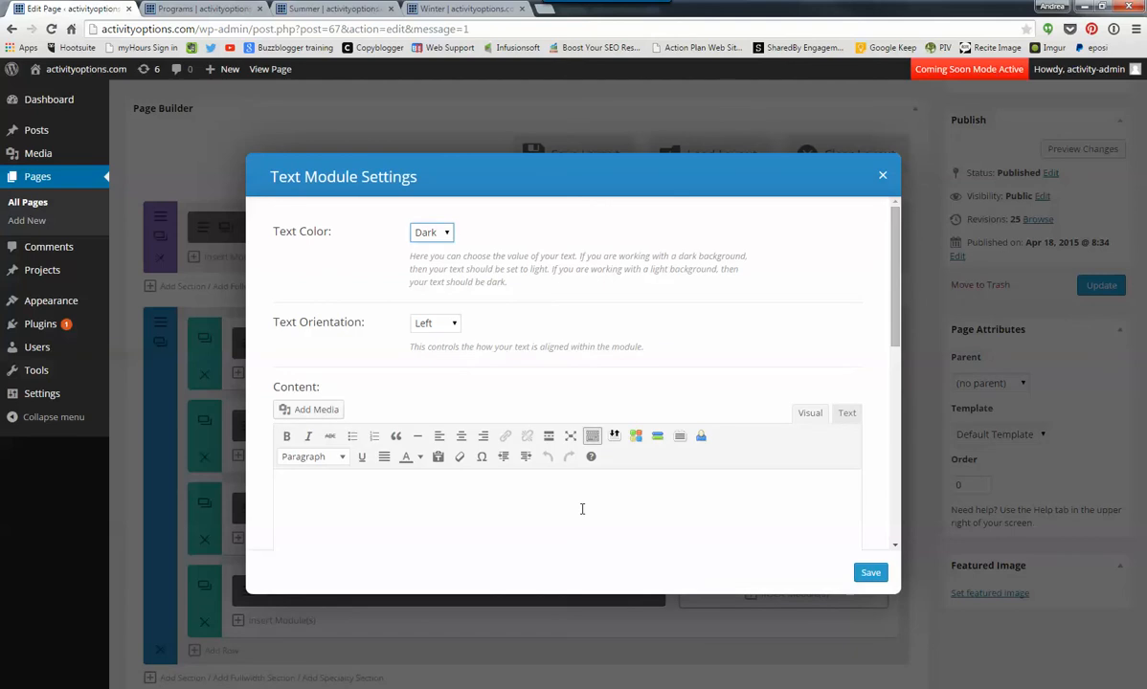
scroll(387, 488, "down", 1)
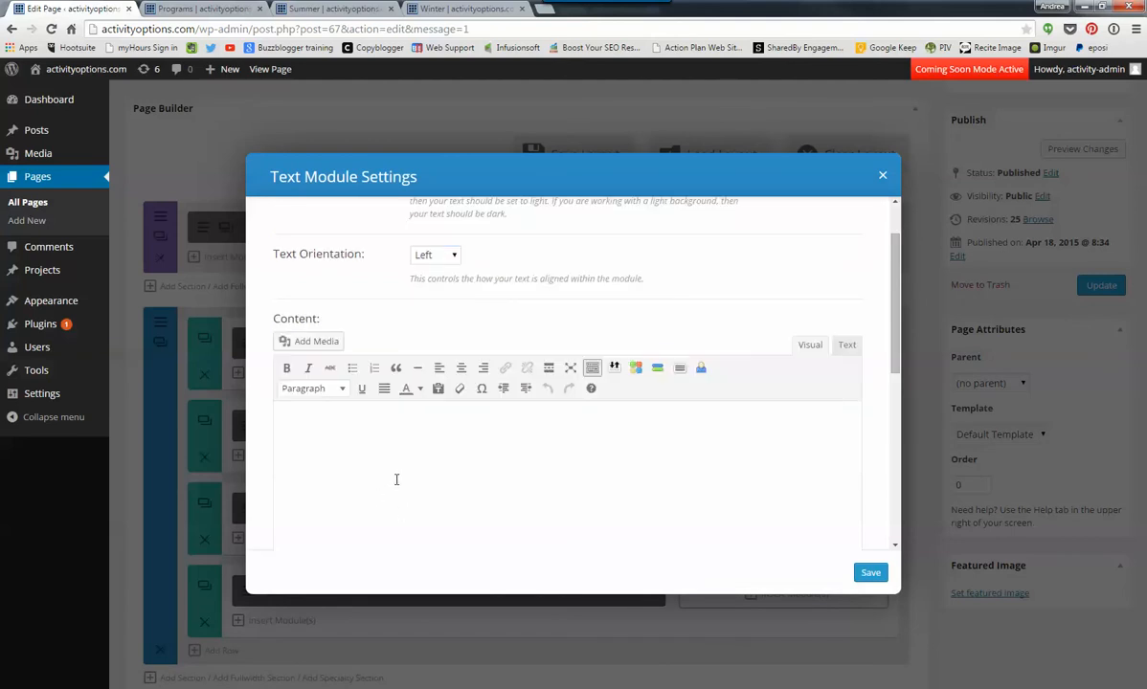
scroll(875, 381, "down", 5)
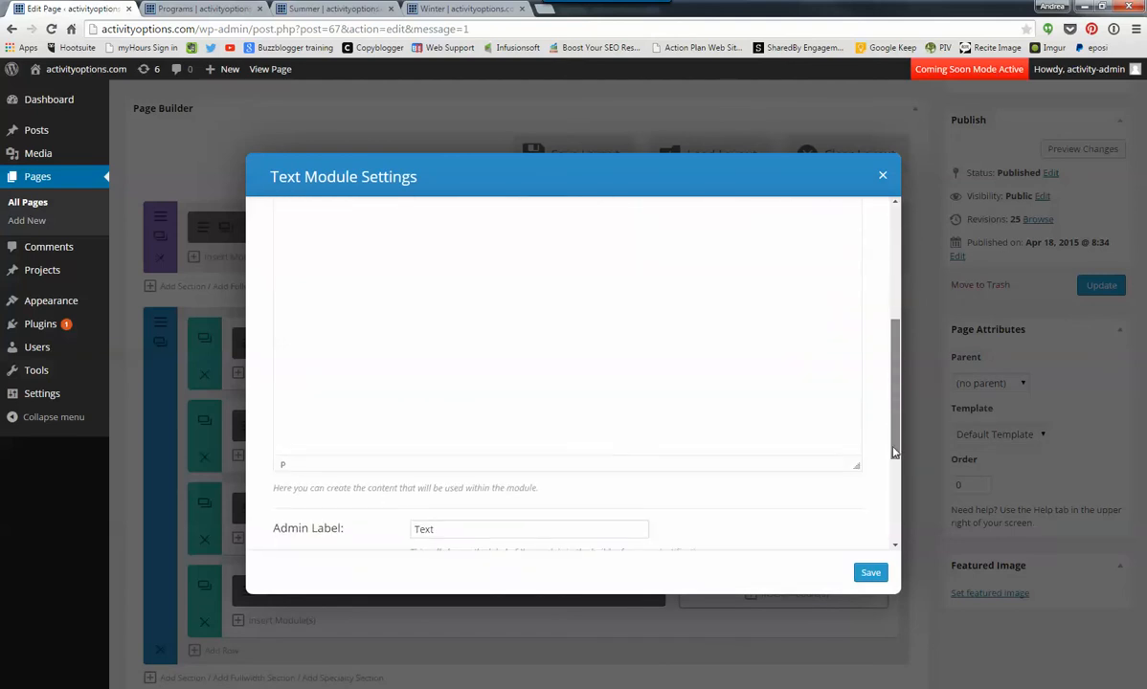
scroll(890, 471, "up", 6)
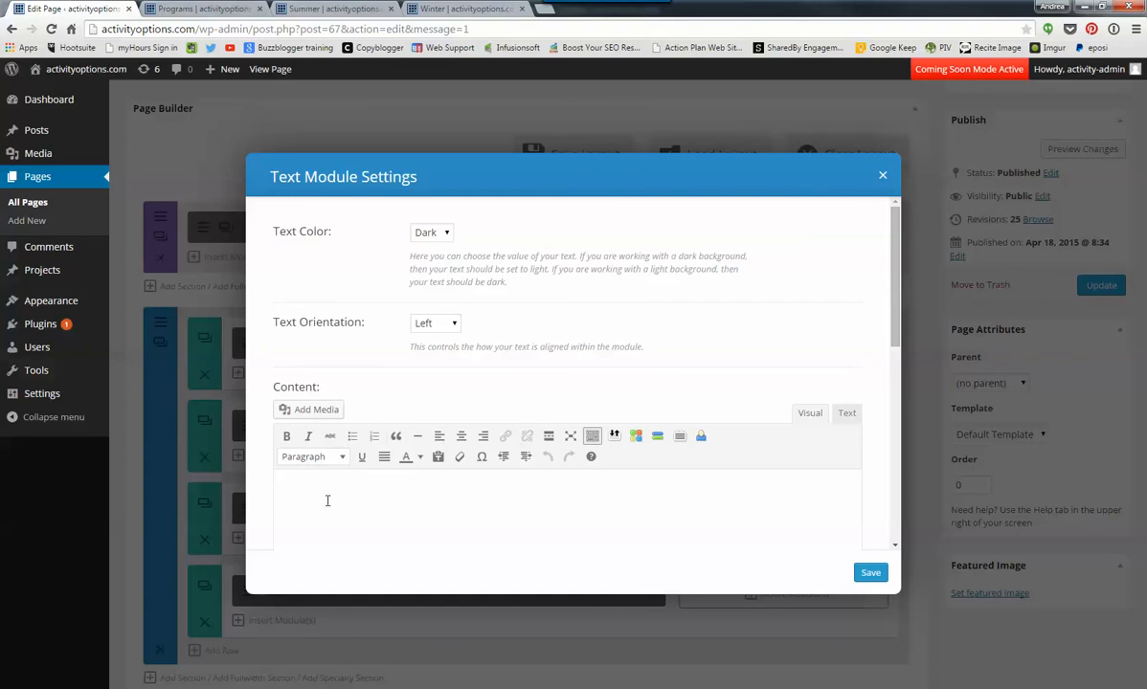
scroll(325, 498, "down", 1)
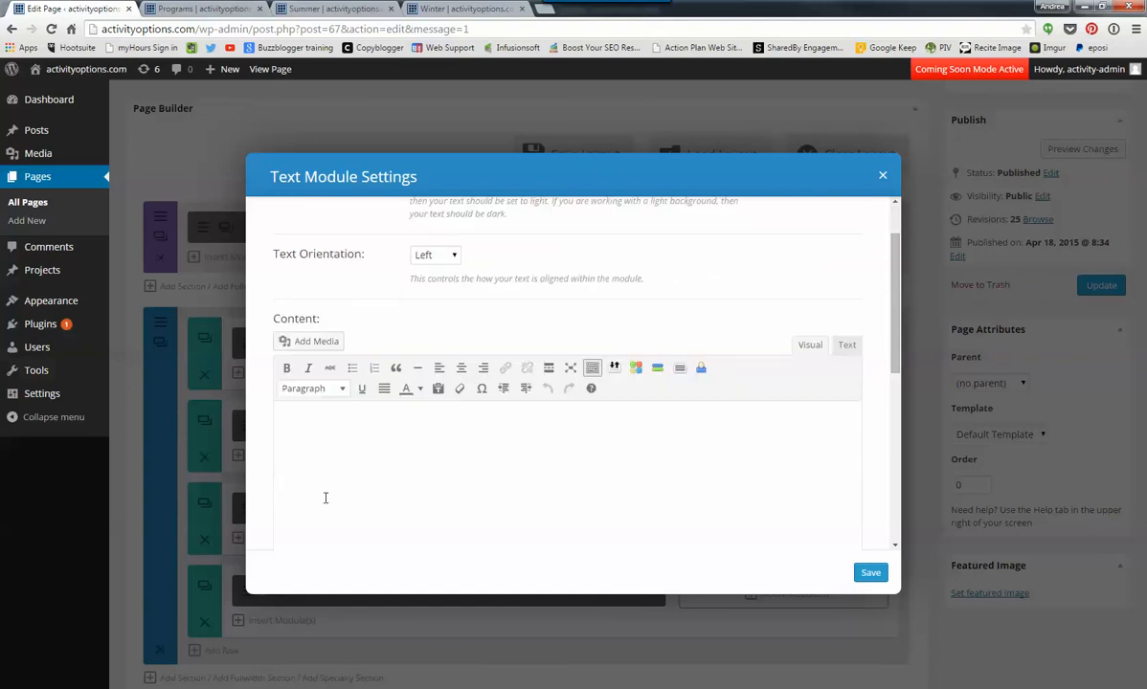
- Enter the centred line "GREAT ACTIVITIES HERE" in the Text module's content
left_click(463, 372)
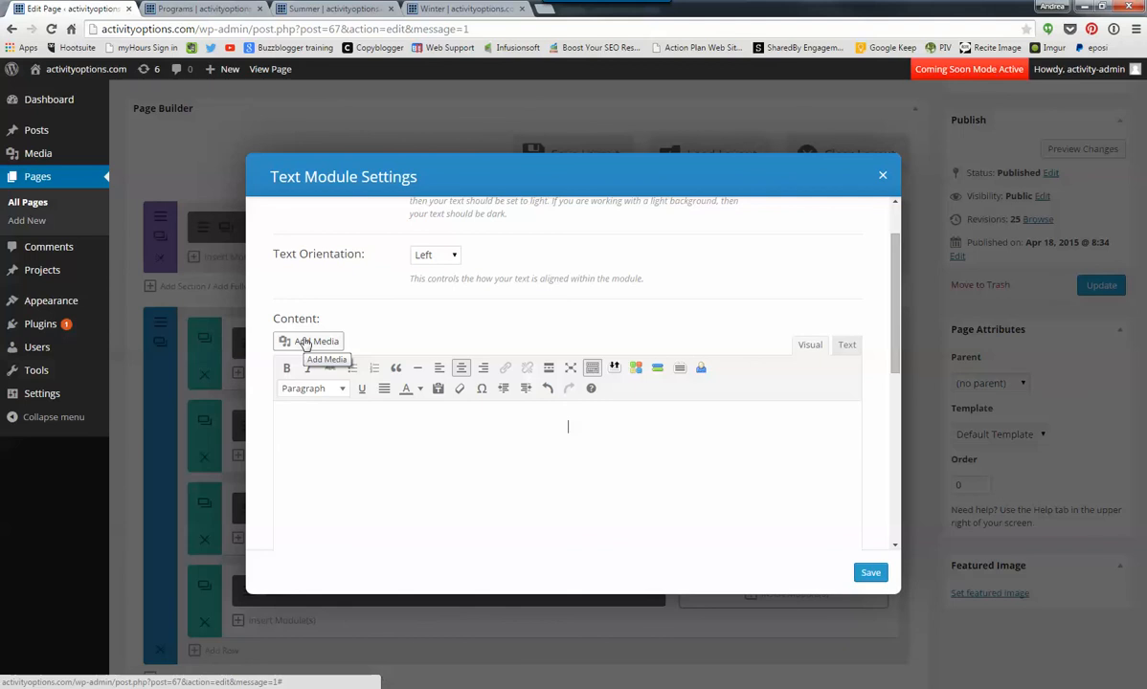
type("ACTIVITIES HERE")
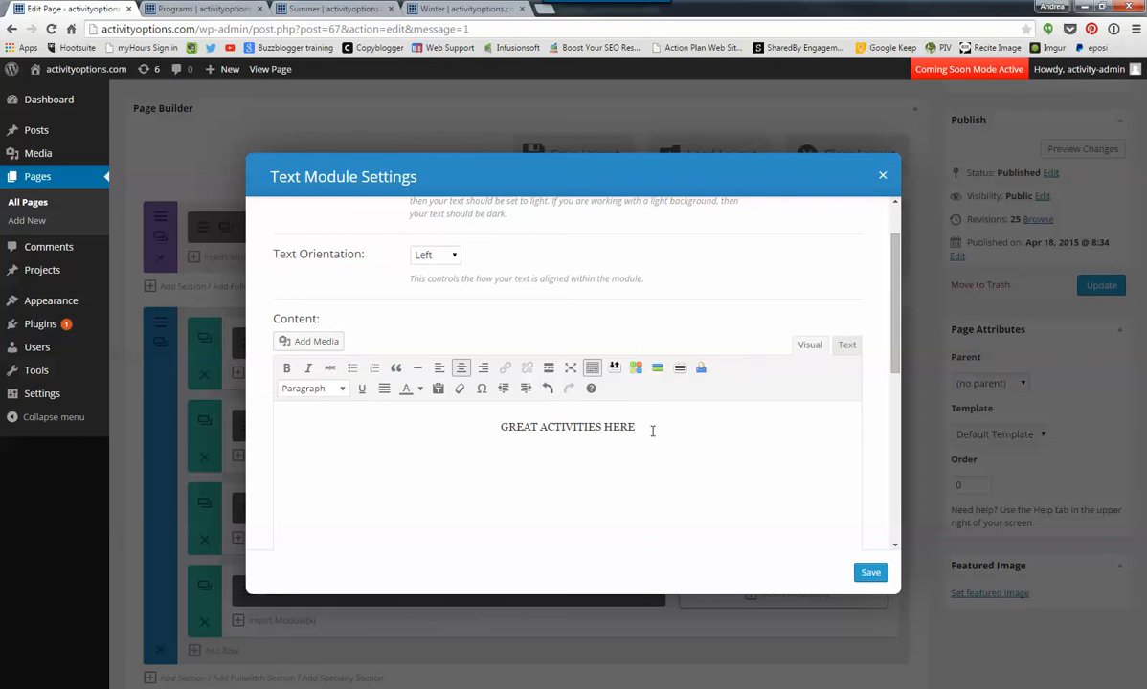
- Format the "GREAT ACTIVITIES HERE" line as Heading 2 with orange text colour and an underline
left_click_drag(652, 430, 489, 428)
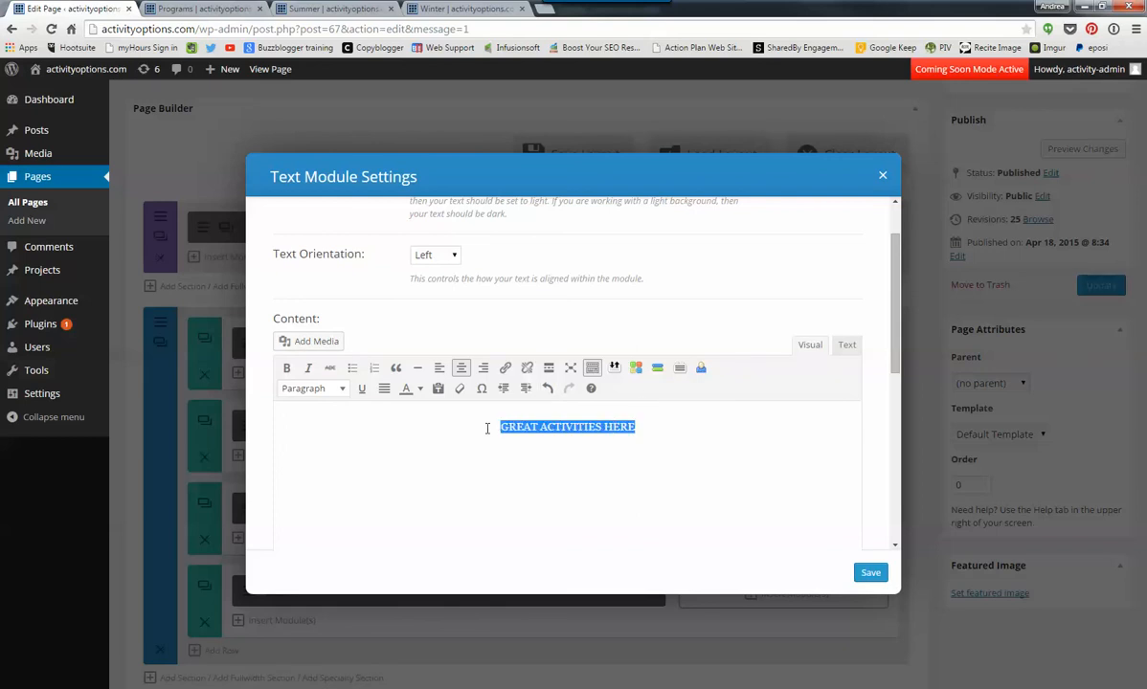
left_click(343, 391)
left_click(345, 493)
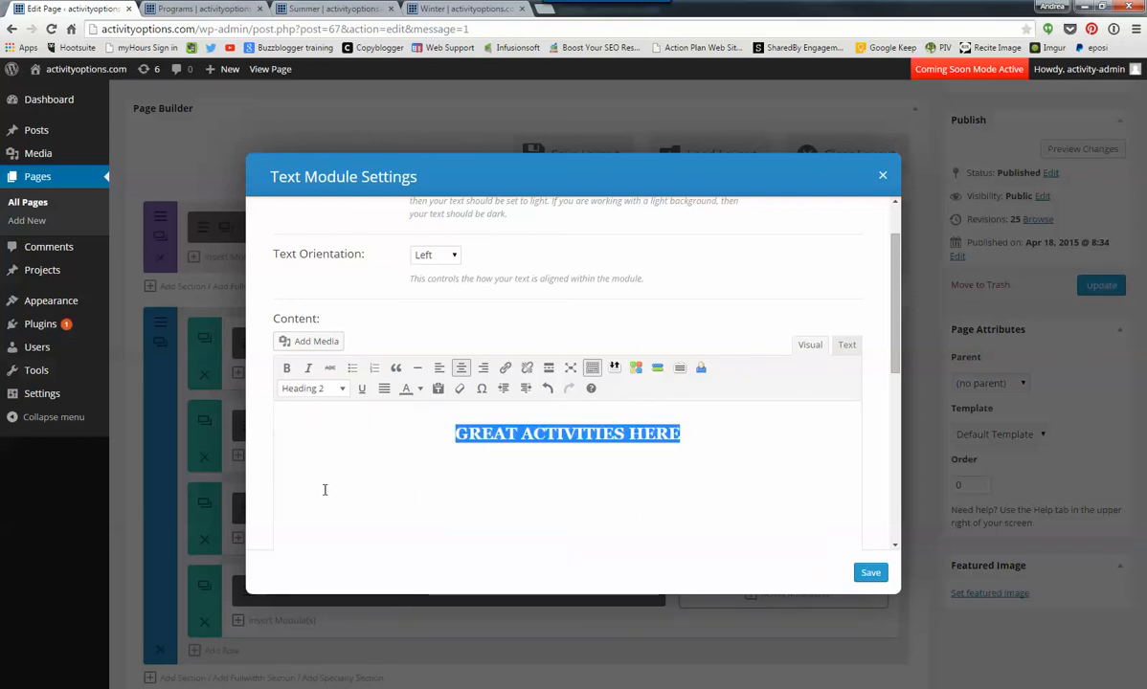
left_click(419, 392)
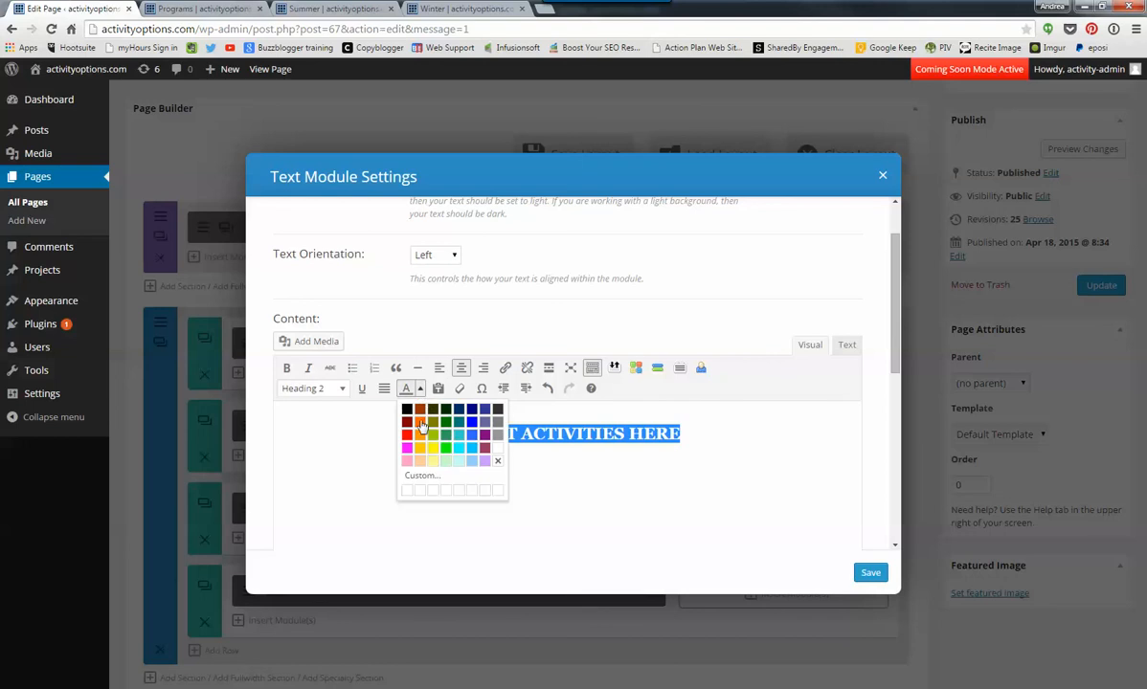
left_click(418, 422)
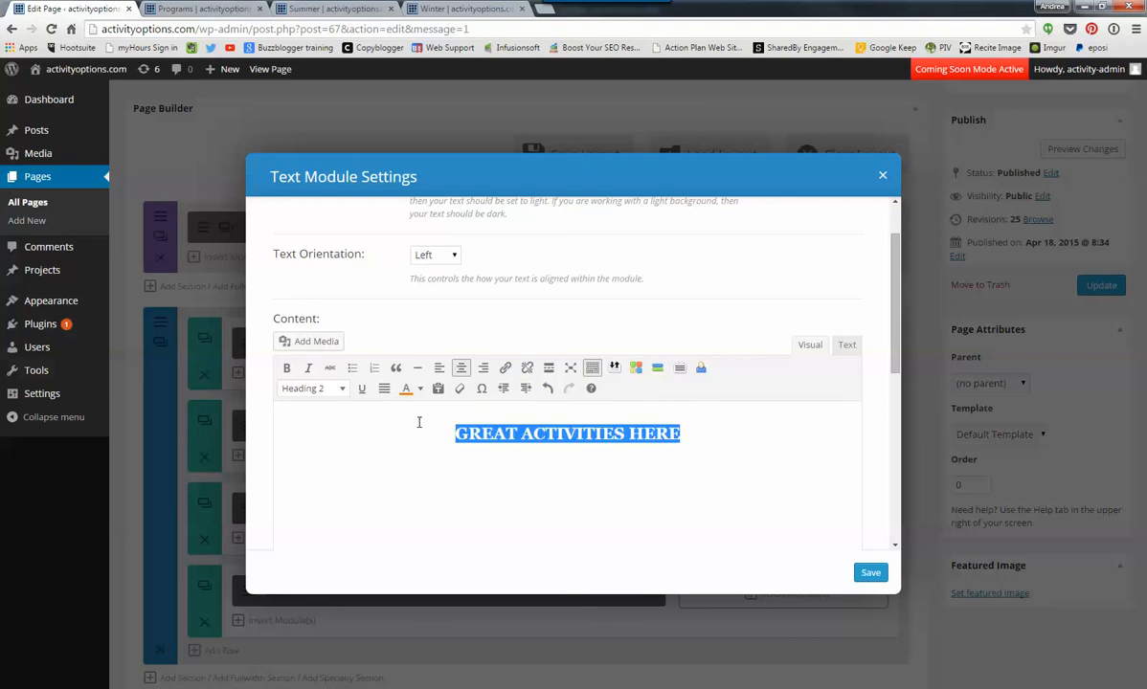
left_click(362, 388)
left_click(686, 481)
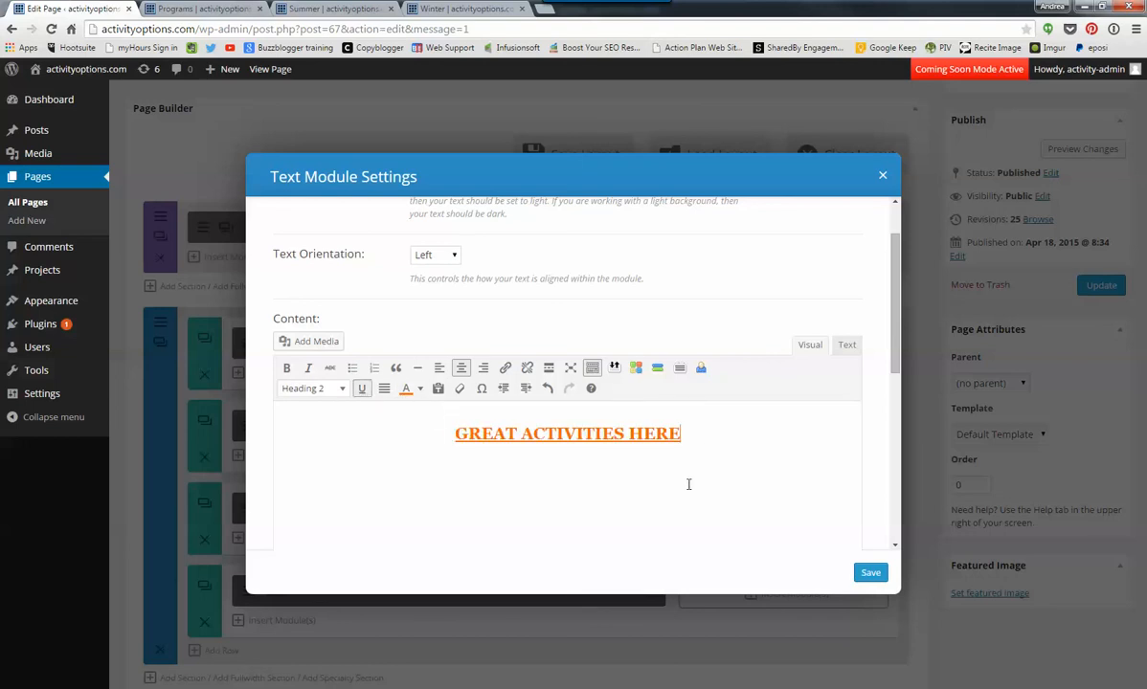
- On a new centred line below the heading, insert Twitter-Chair-2-background.jpg from the media library at size Large – 1024 × 512
key("Return")
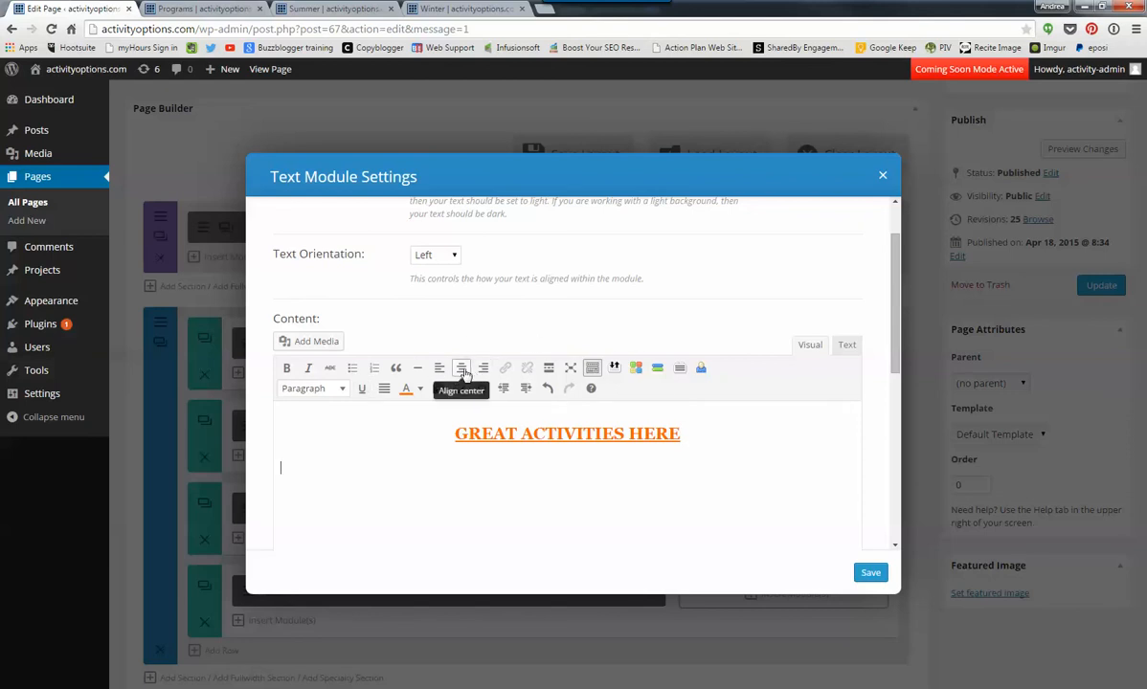
left_click(461, 370)
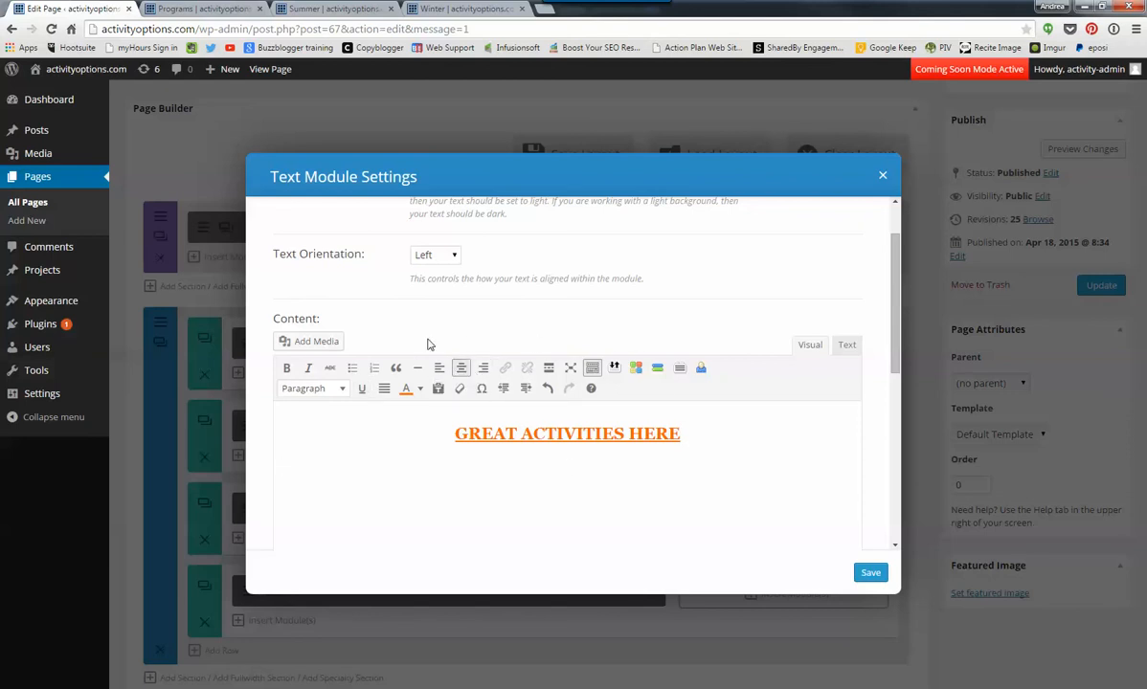
left_click(310, 343)
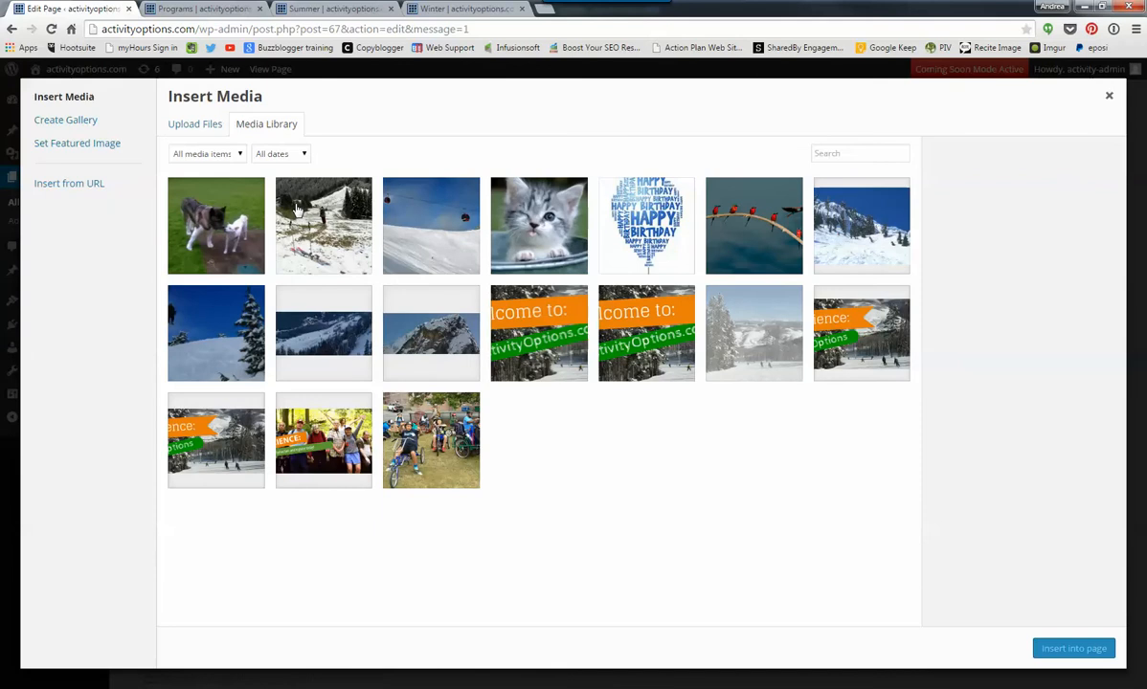
left_click(218, 354)
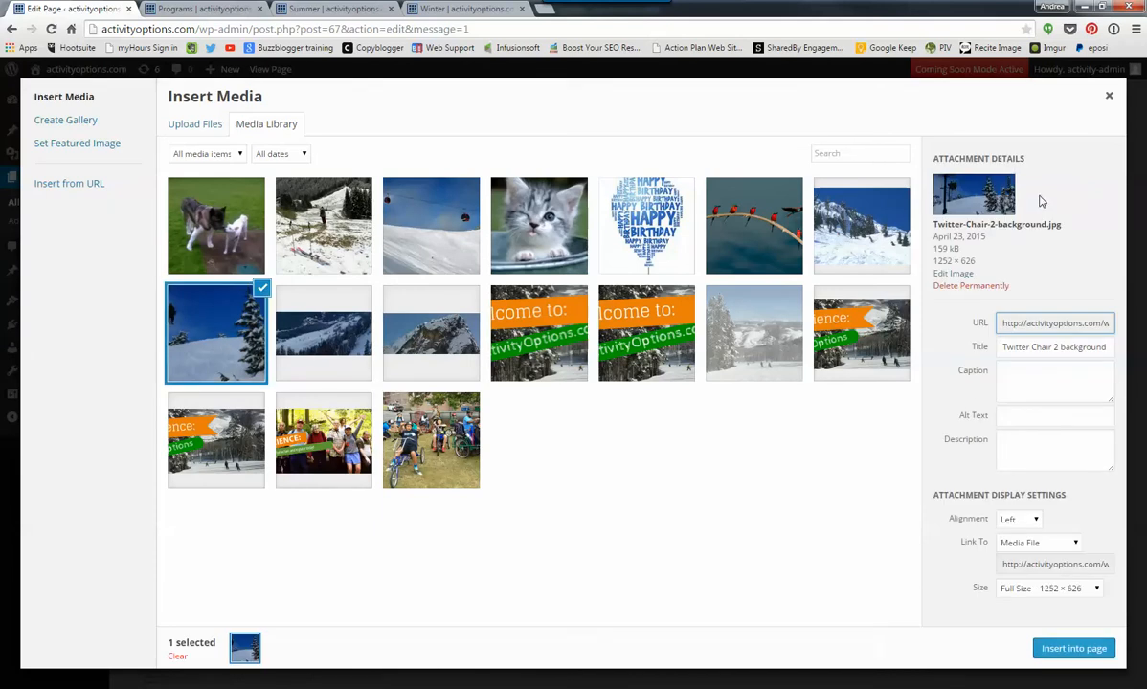
left_click(1098, 590)
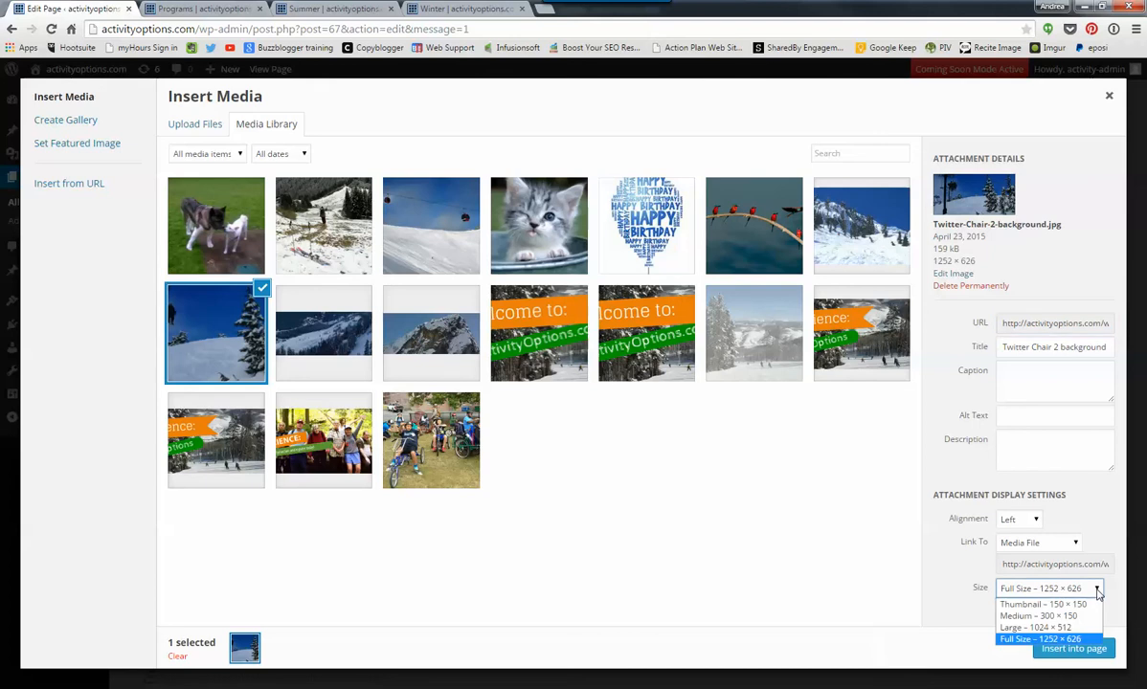
left_click(1053, 628)
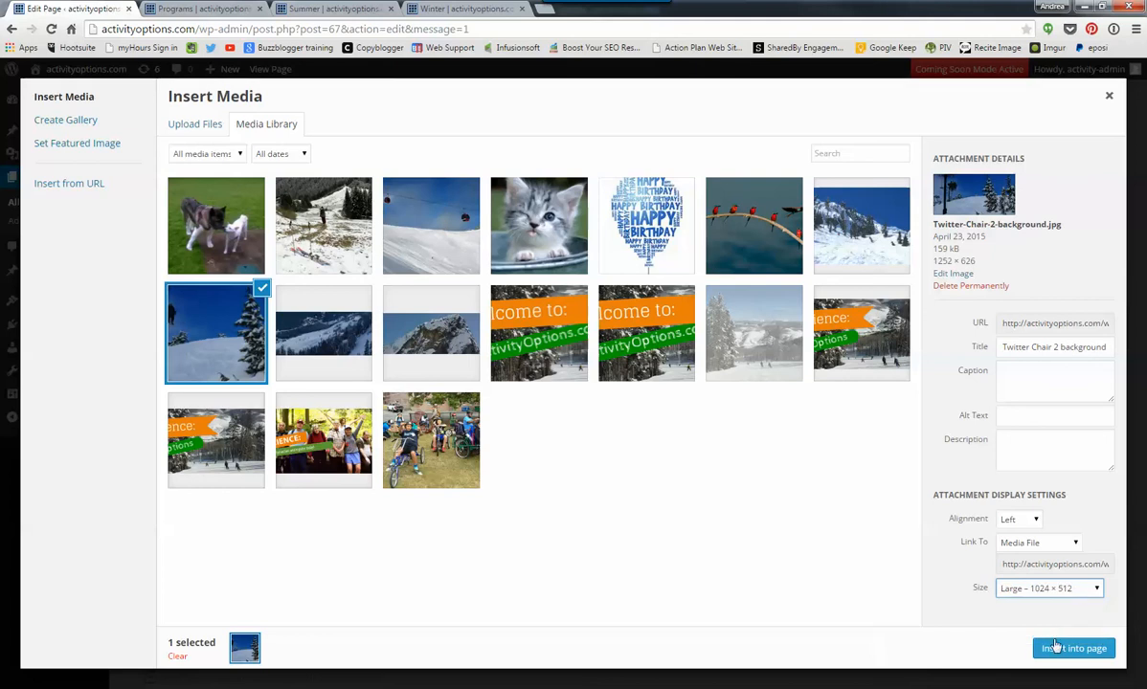
left_click(1058, 653)
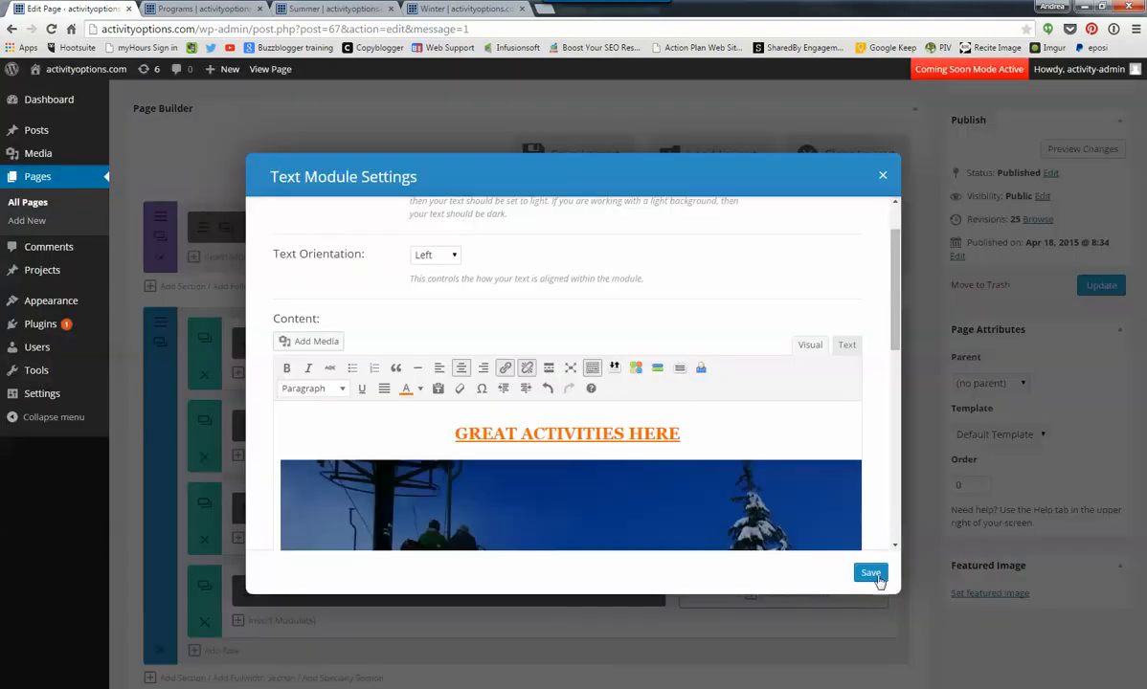
- Delete the image from the text content and insert Twitter-Chair-2-background.jpg again below the heading at the Large size
scroll(845, 536, "down", 5)
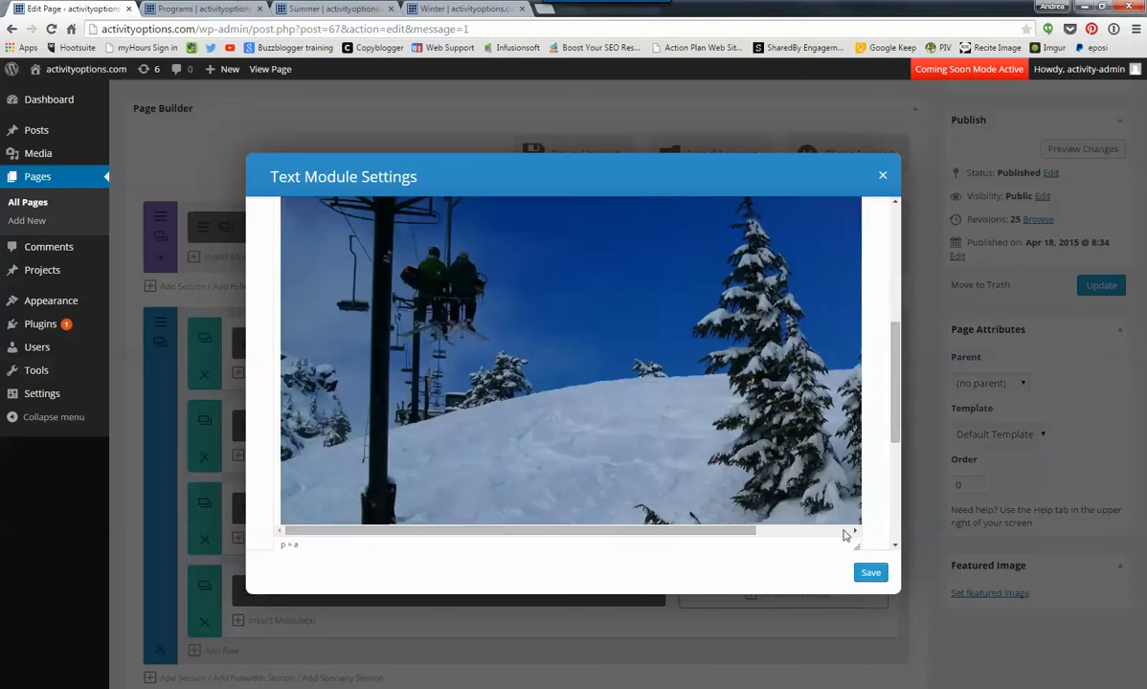
scroll(876, 520, "down", 2)
left_click(825, 364)
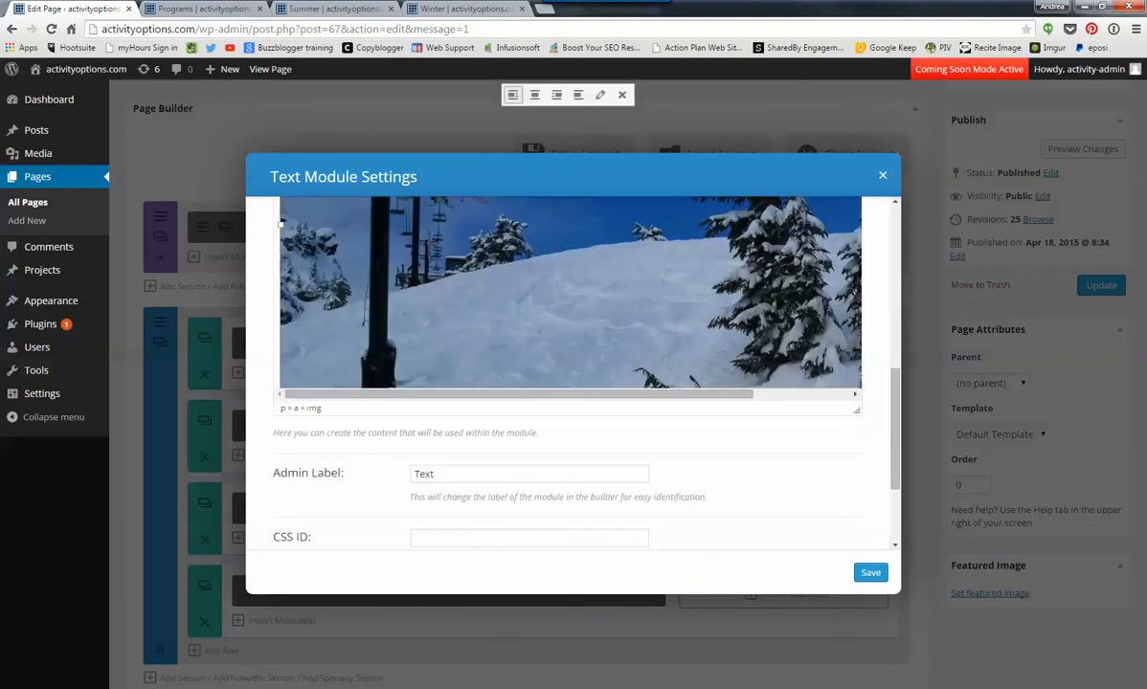
key("Delete")
scroll(860, 386, "up", 5)
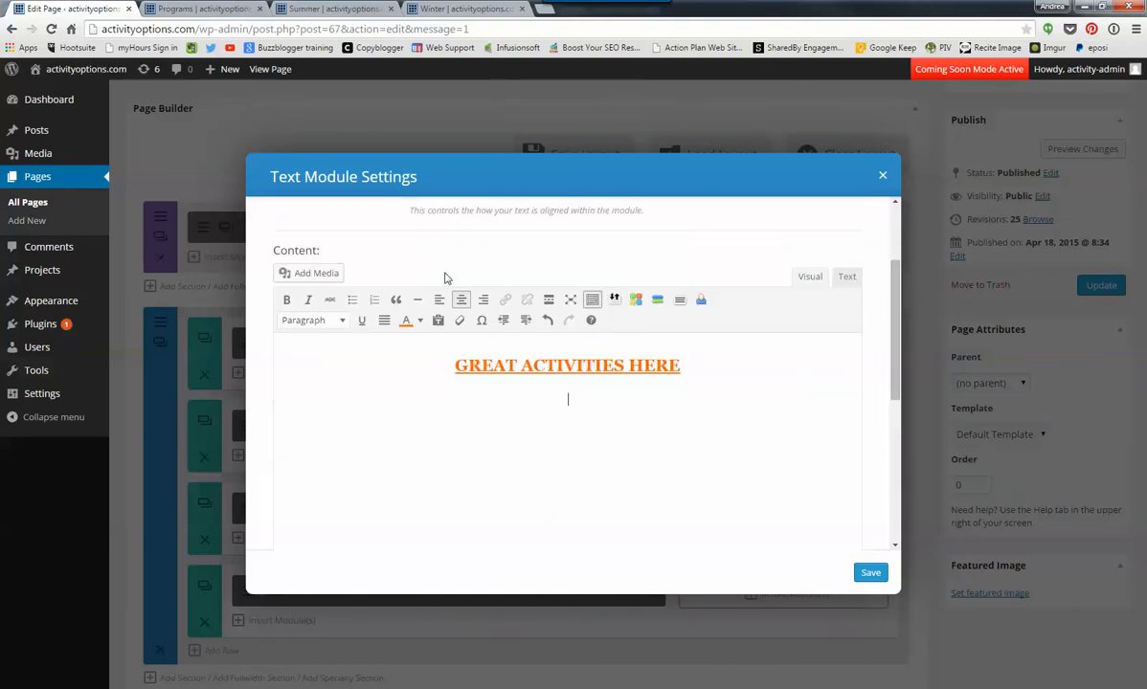
left_click(319, 273)
left_click(211, 352)
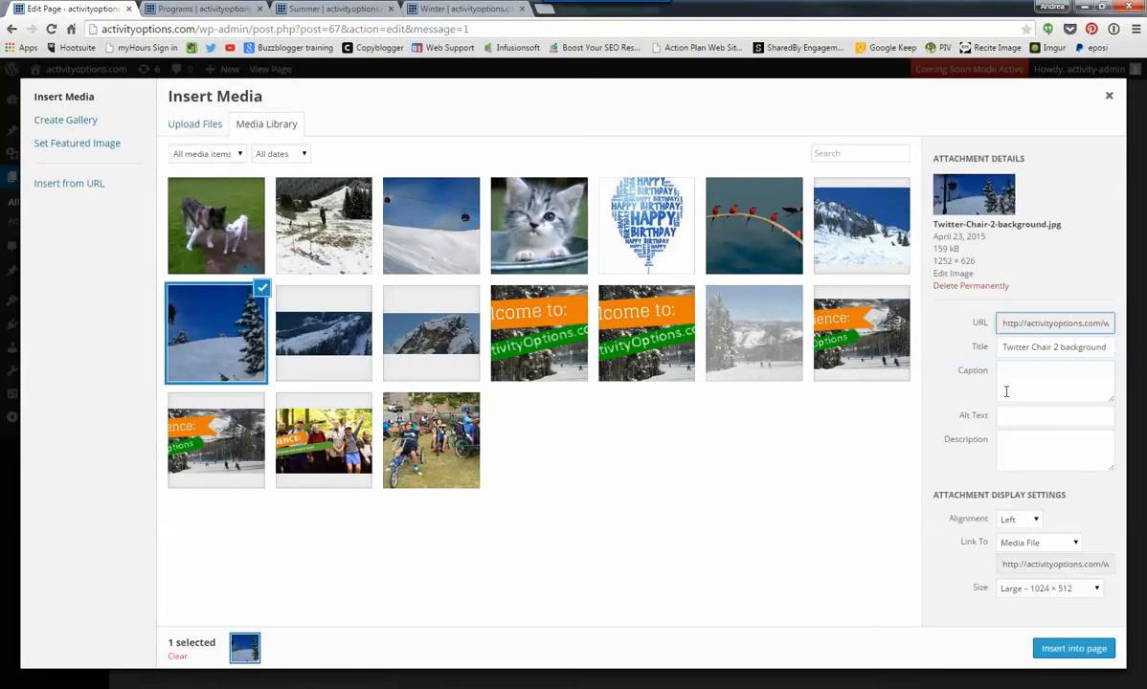
left_click(1074, 649)
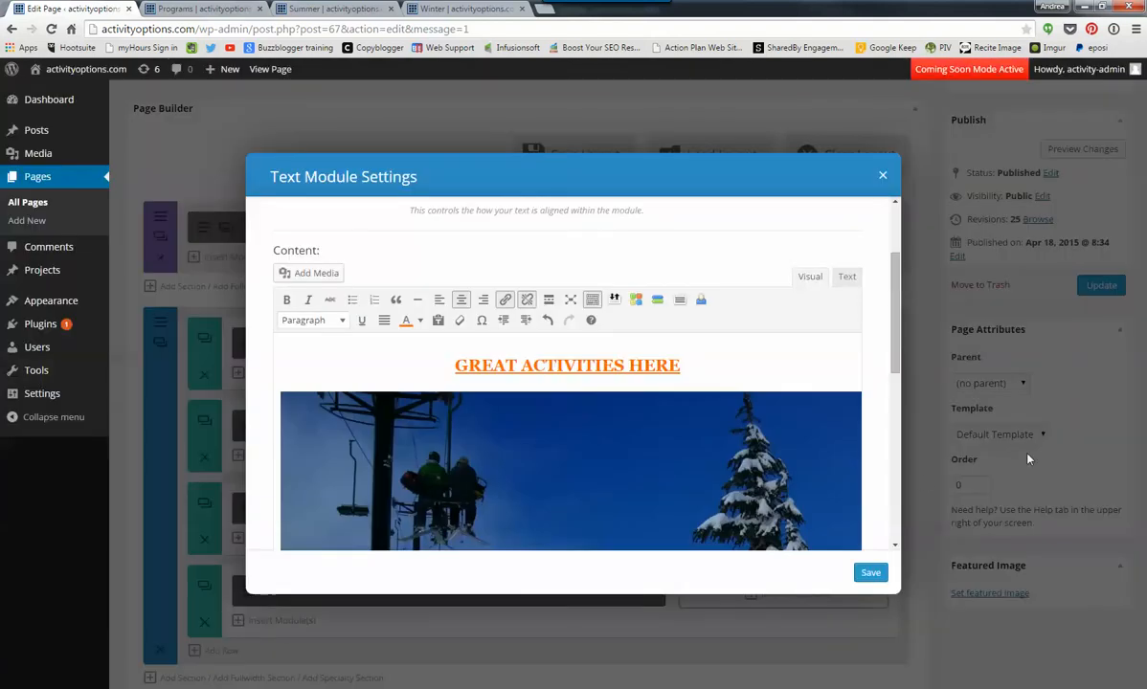
scroll(844, 505, "down", 2)
scroll(839, 402, "up", 3)
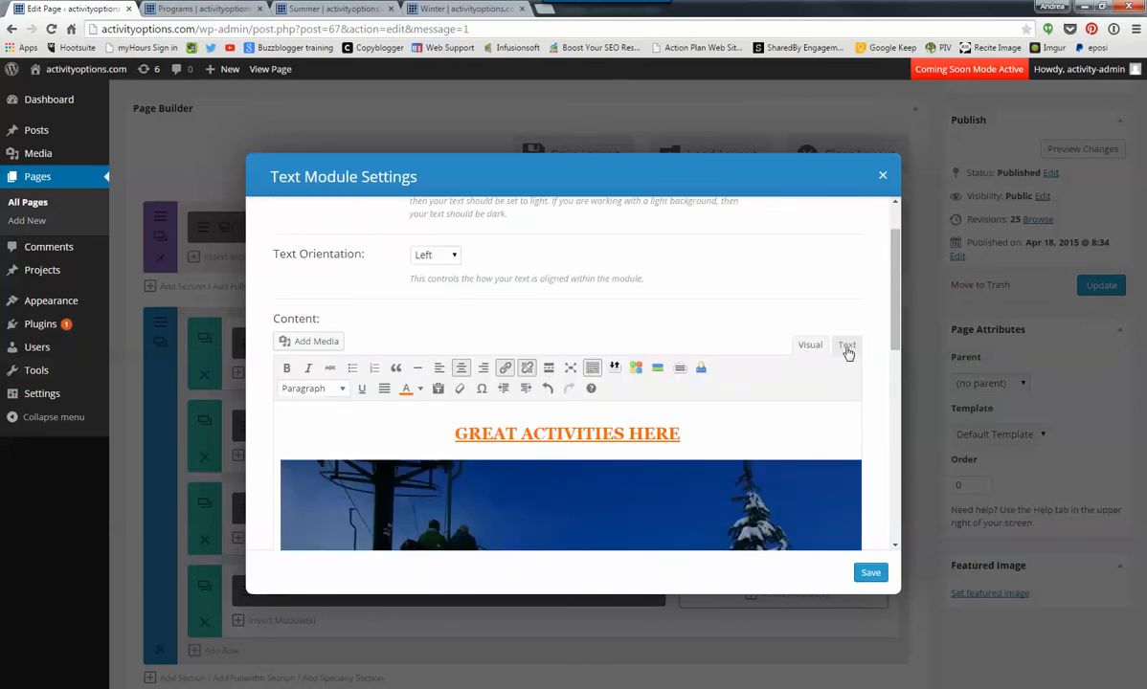
- Show the module content as HTML and examine the code of the "GREAT ACTIVITIES HERE" heading
left_click(848, 347)
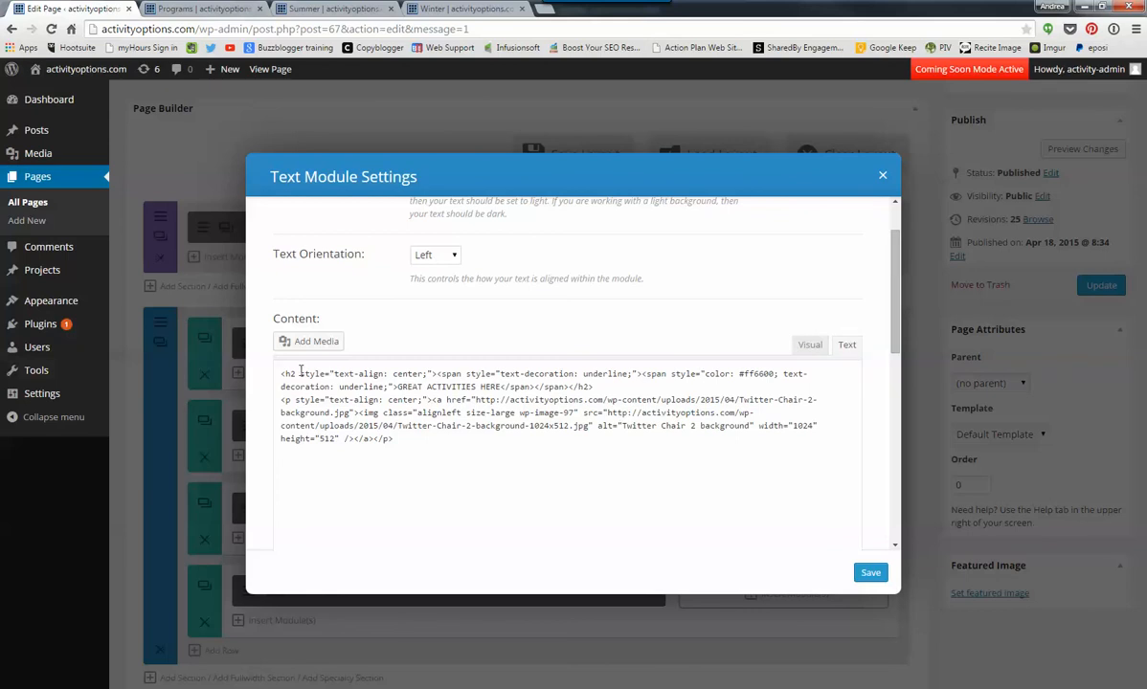
left_click_drag(281, 374, 298, 373)
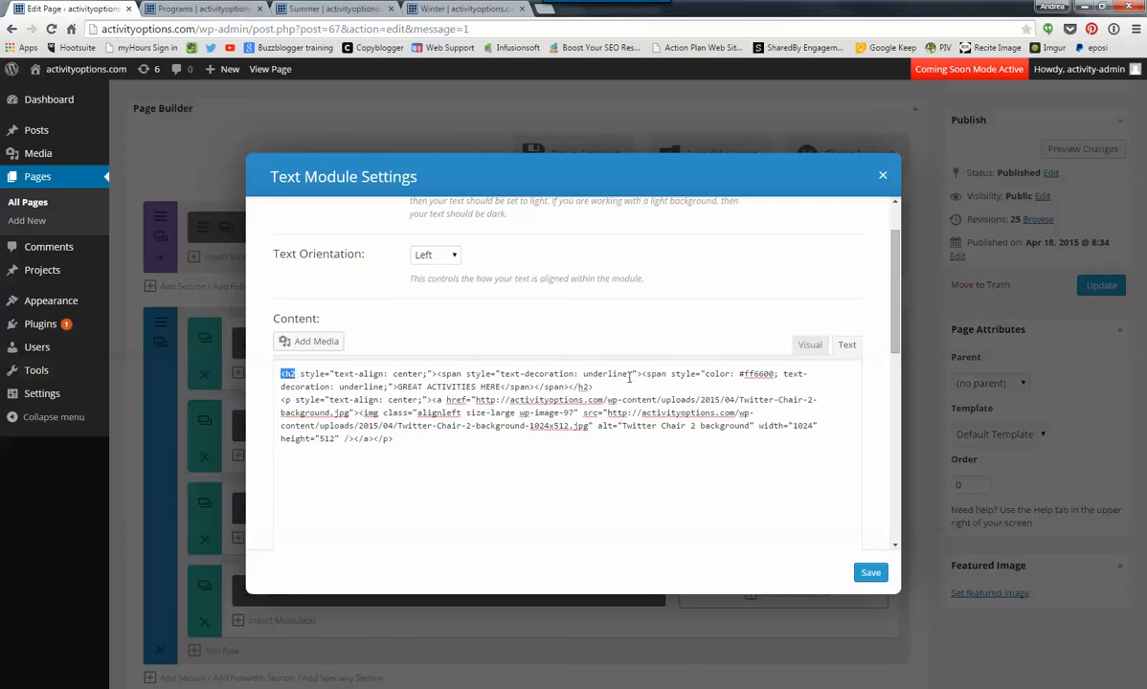
left_click_drag(400, 387, 488, 386)
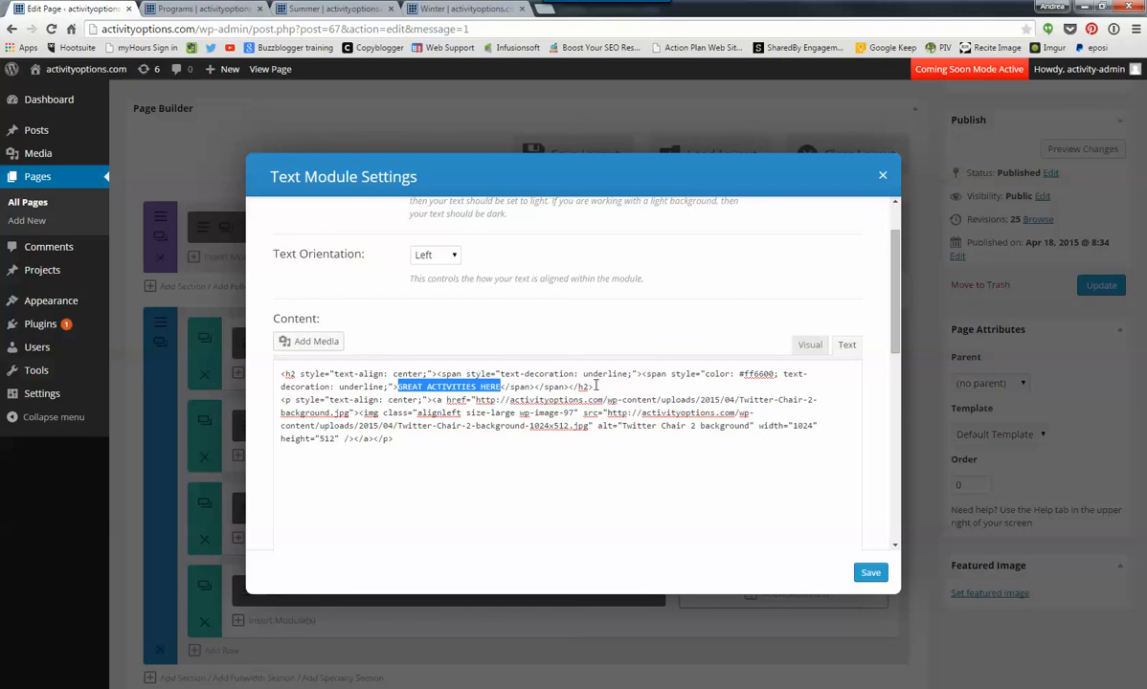
left_click_drag(596, 386, 268, 374)
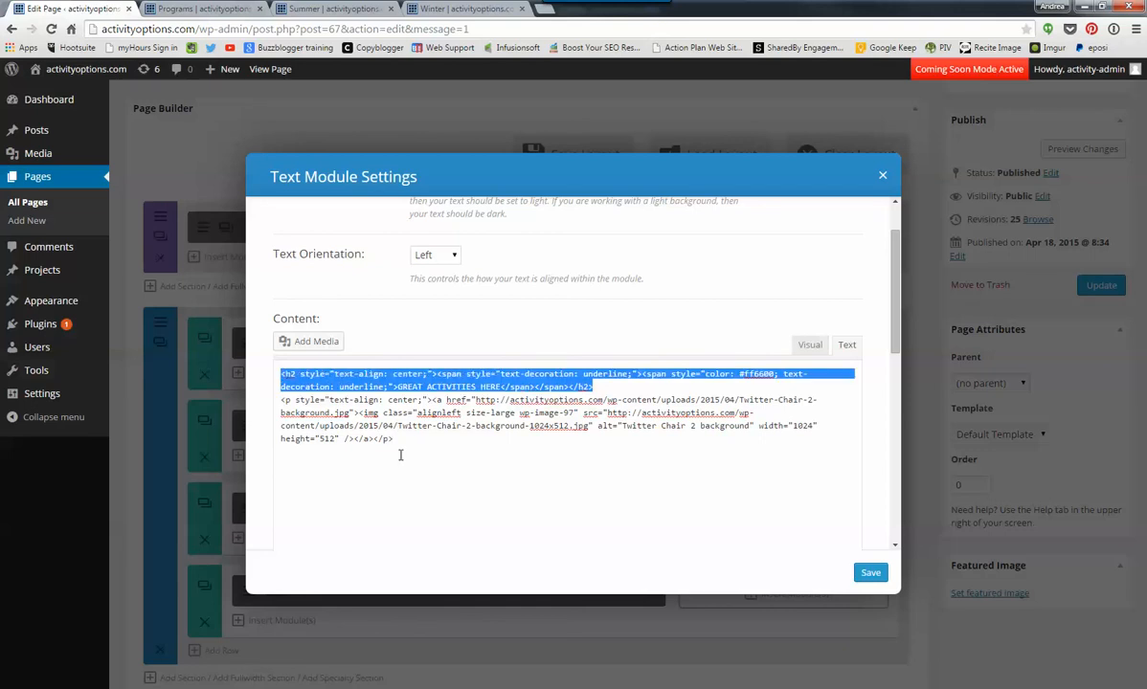
- Examine the image paragraph's HTML code, including its centre alignment, link address and image class
left_click_drag(395, 438, 287, 400)
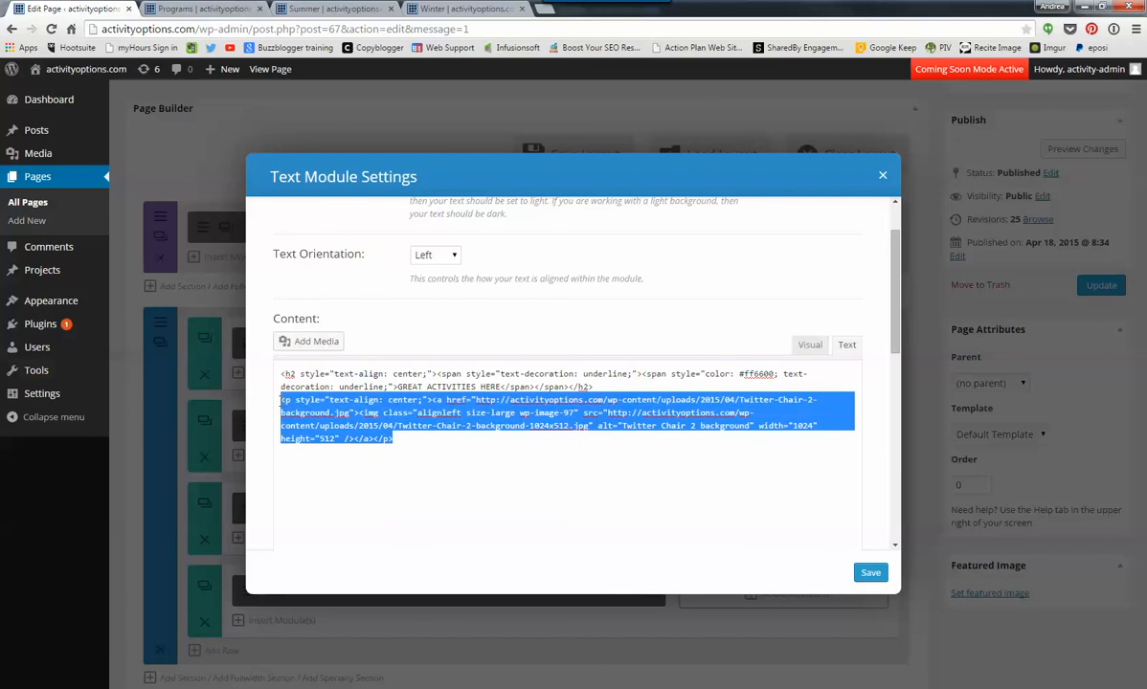
left_click(354, 400)
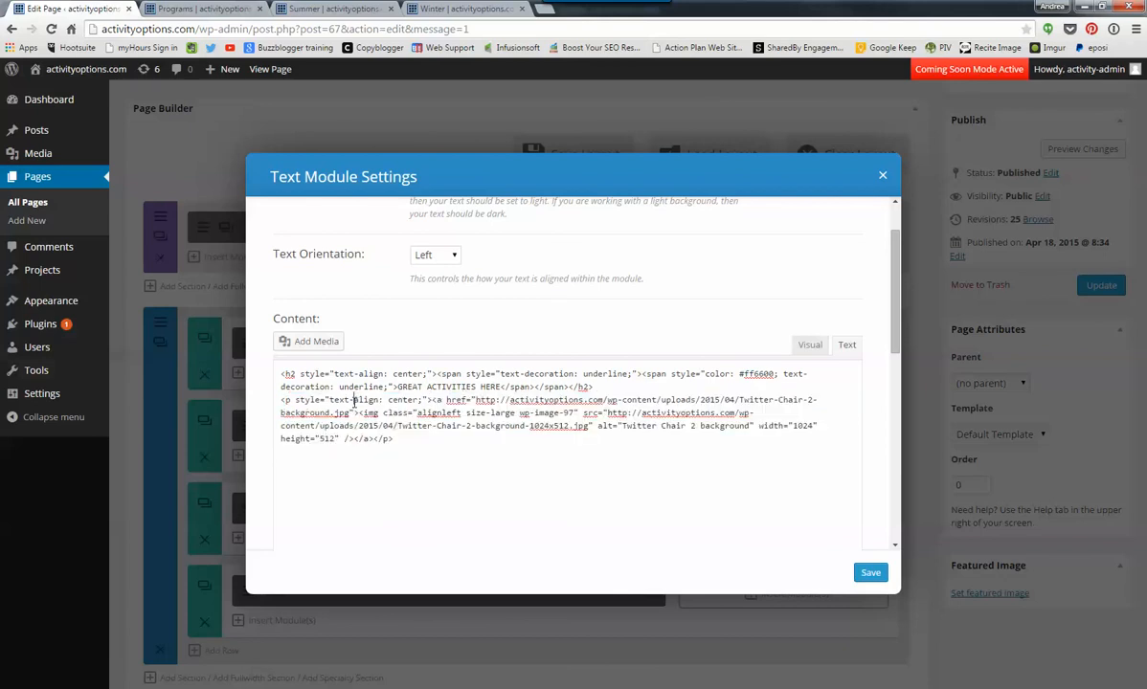
left_click_drag(424, 400, 373, 400)
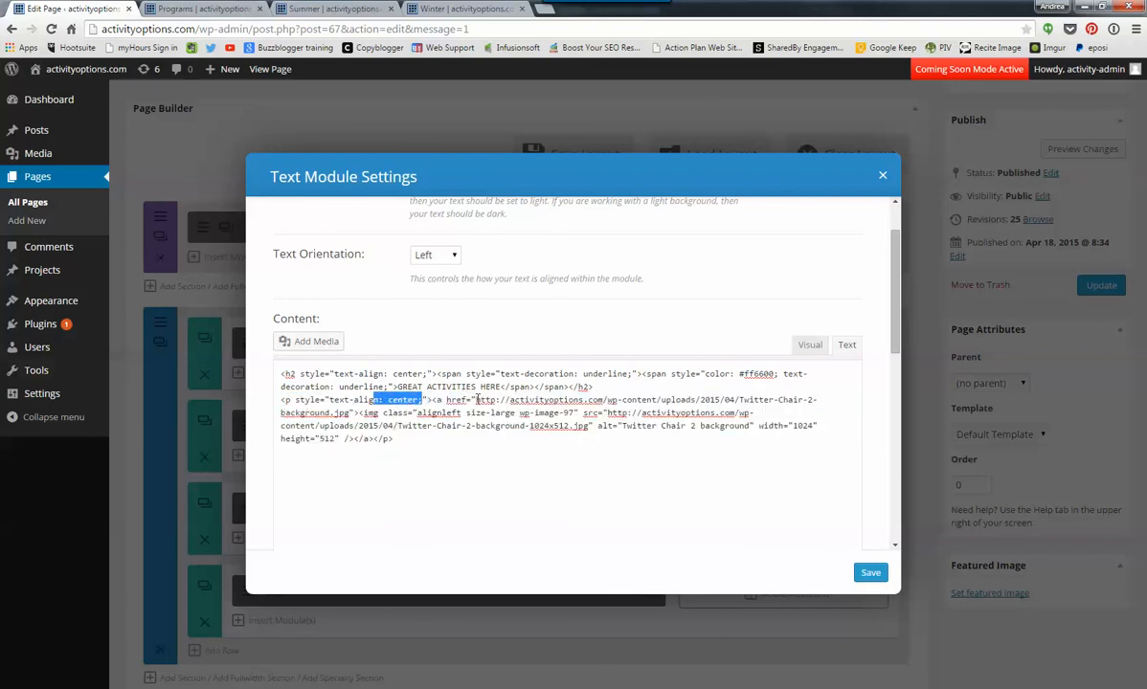
left_click_drag(513, 400, 581, 414)
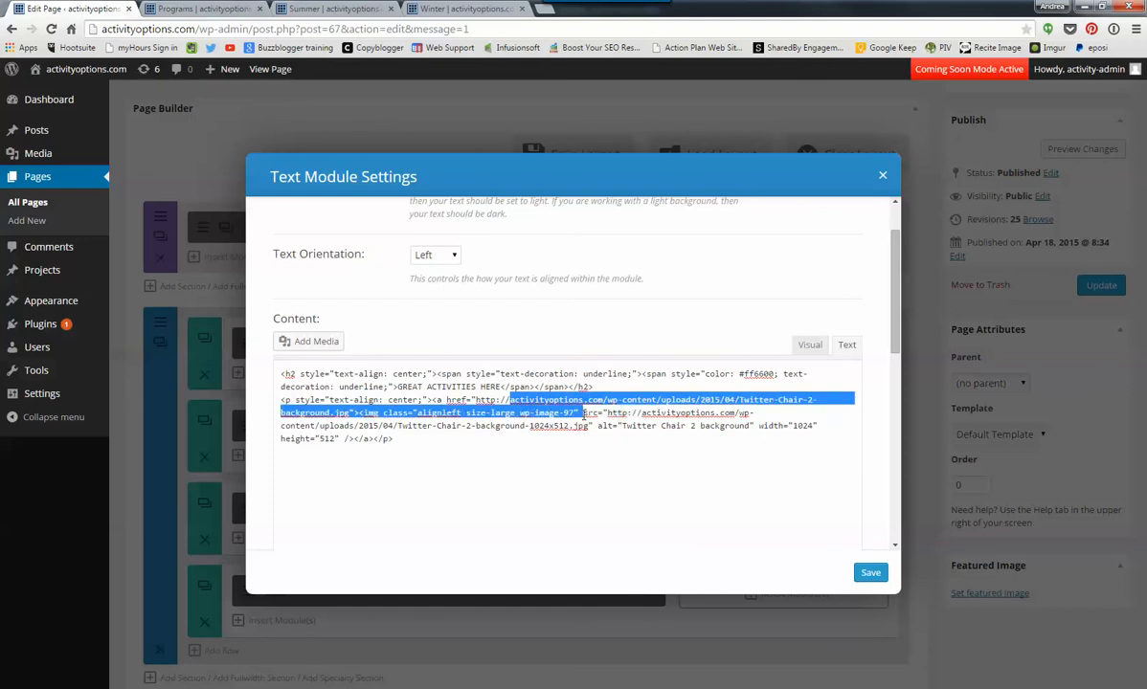
- Add the text JKLHXLJZSHDLJK after the image code, check it in the visual view and save the module
left_click(431, 448)
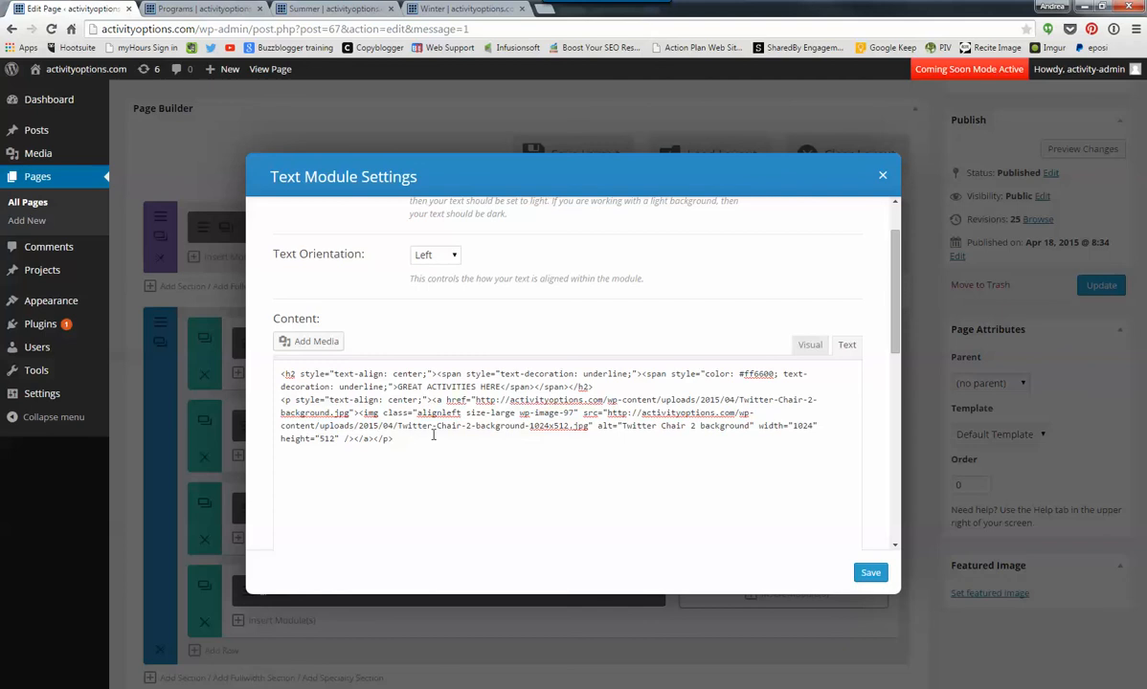
type("JKLHXLJZSHDLJK")
left_click(810, 345)
scroll(718, 450, "down", 5)
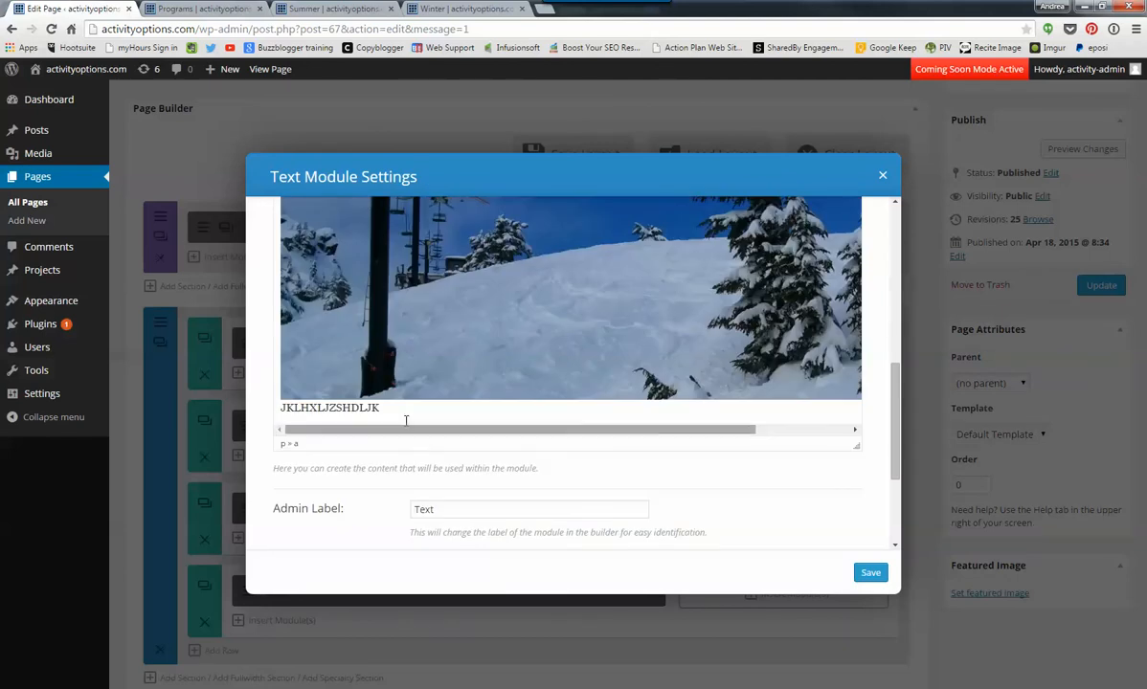
left_click_drag(380, 409, 263, 417)
scroll(495, 445, "up", 5)
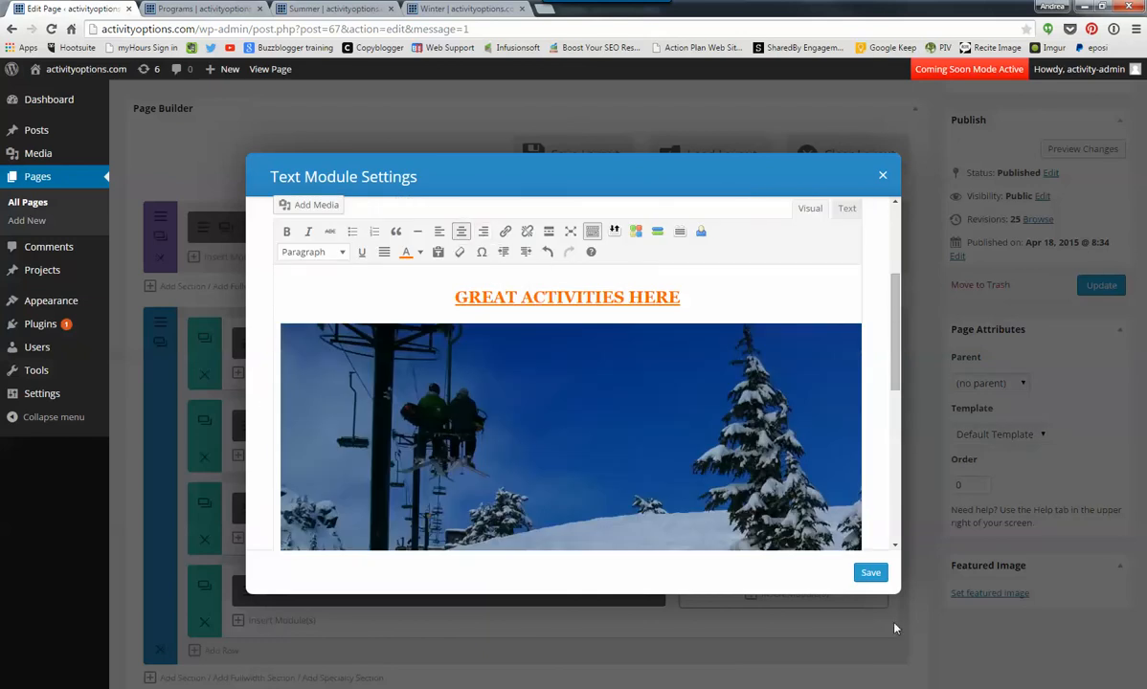
left_click(870, 573)
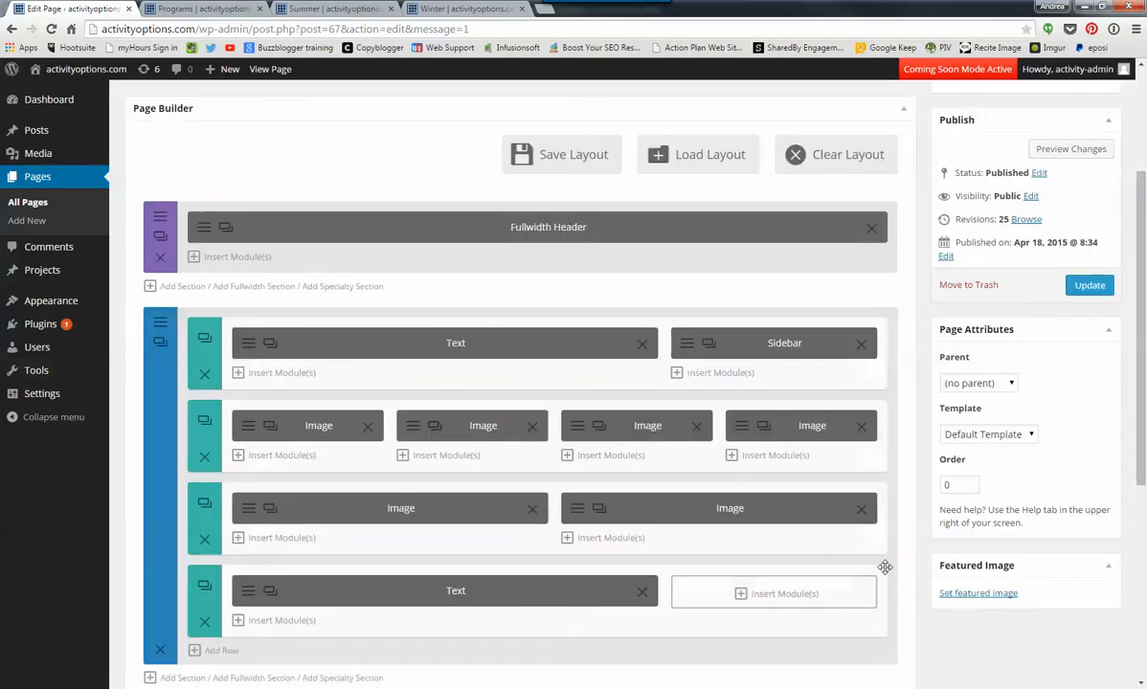
- Insert a Text module in the empty one-third column of the last row with the content "BIG TEXT HERE"
left_click(745, 595)
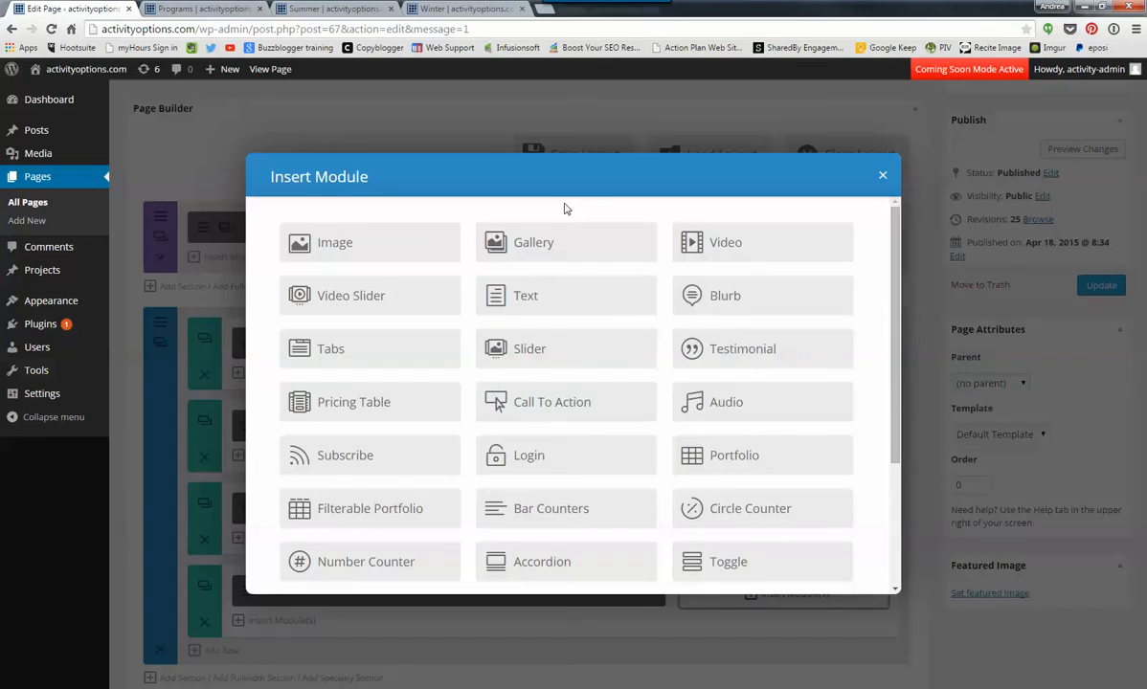
left_click(517, 299)
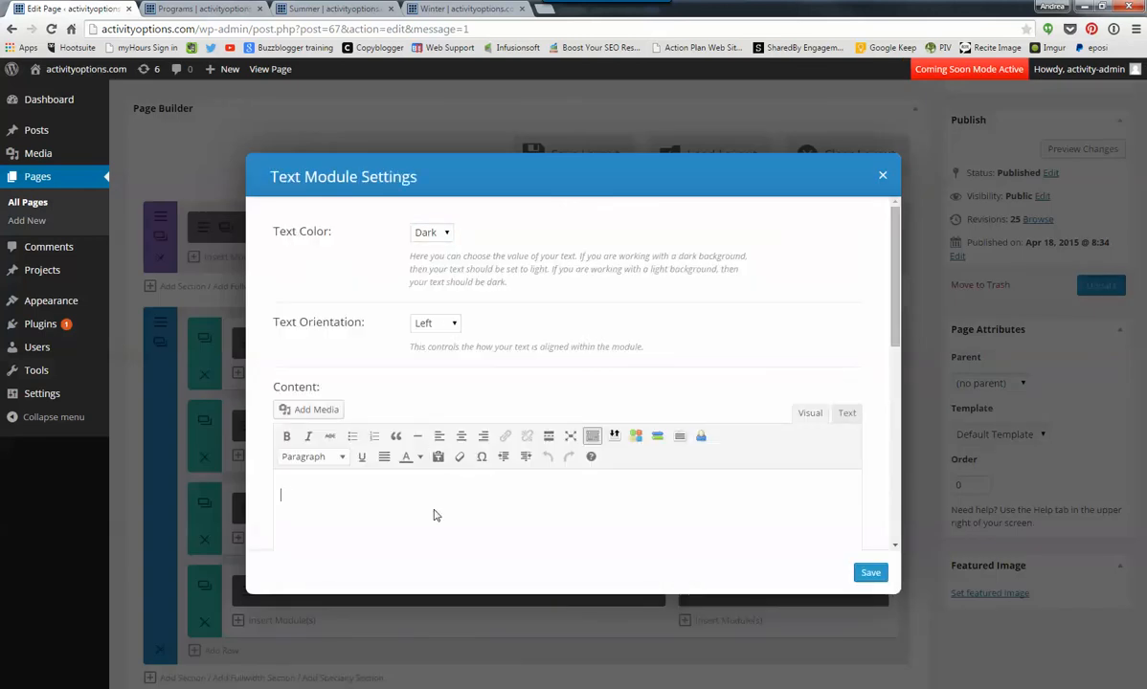
type("BIG TEXT HERE")
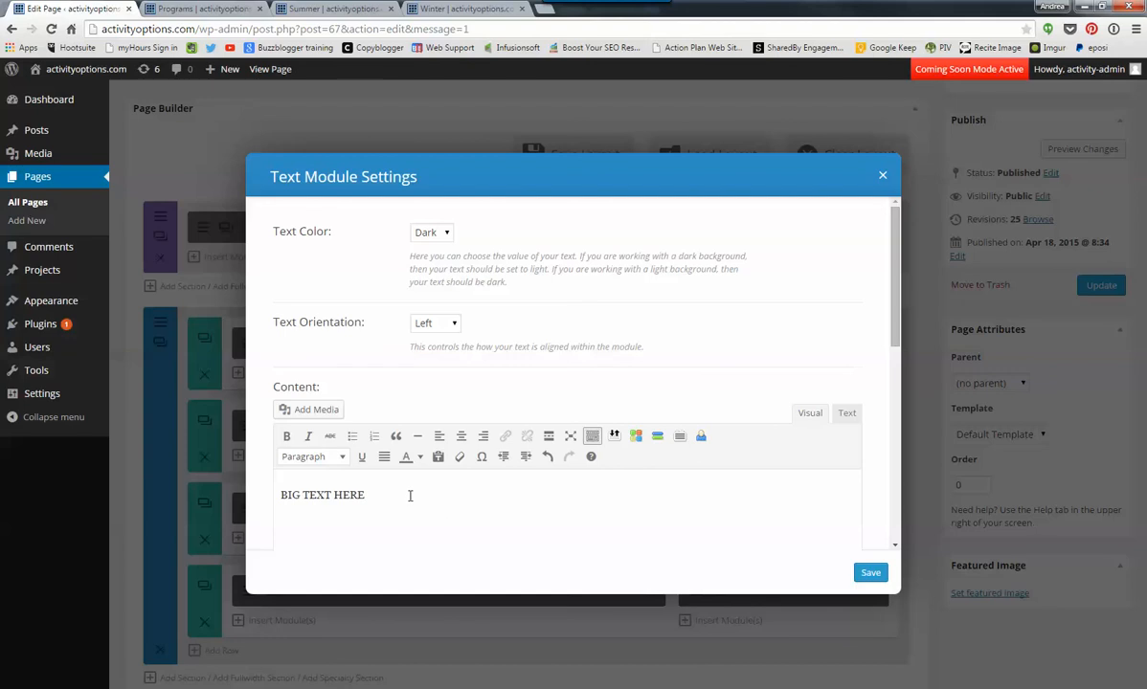
- Format the "BIG TEXT HERE" line as Heading 3 with magenta text colour
left_click_drag(410, 496, 281, 494)
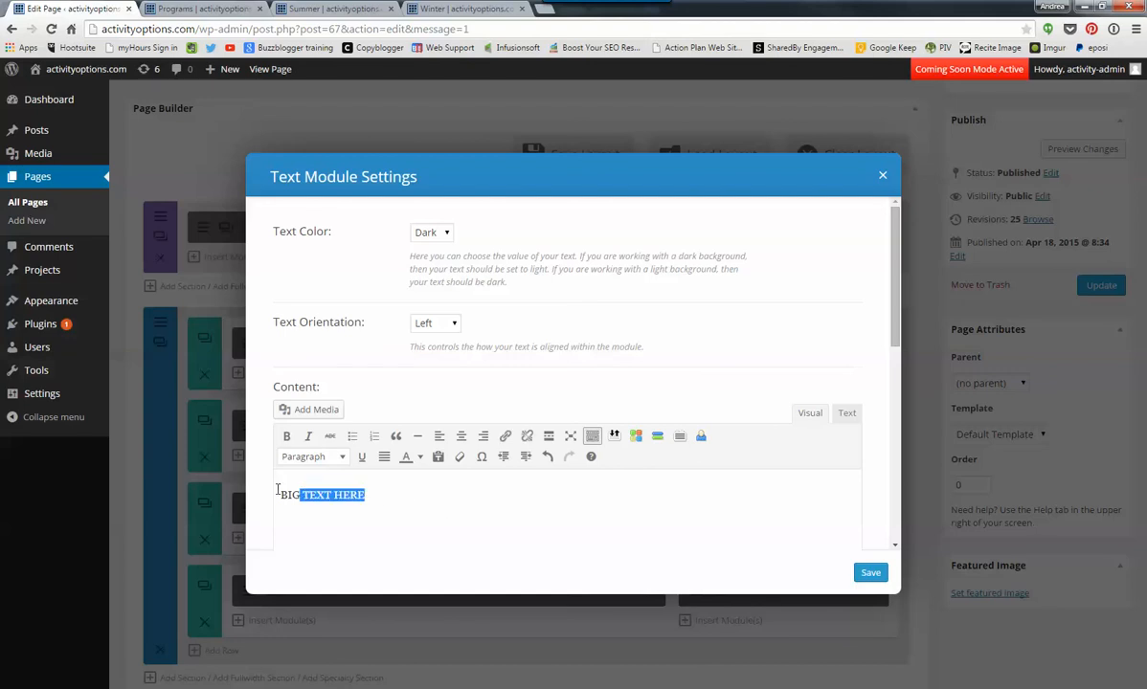
left_click(342, 460)
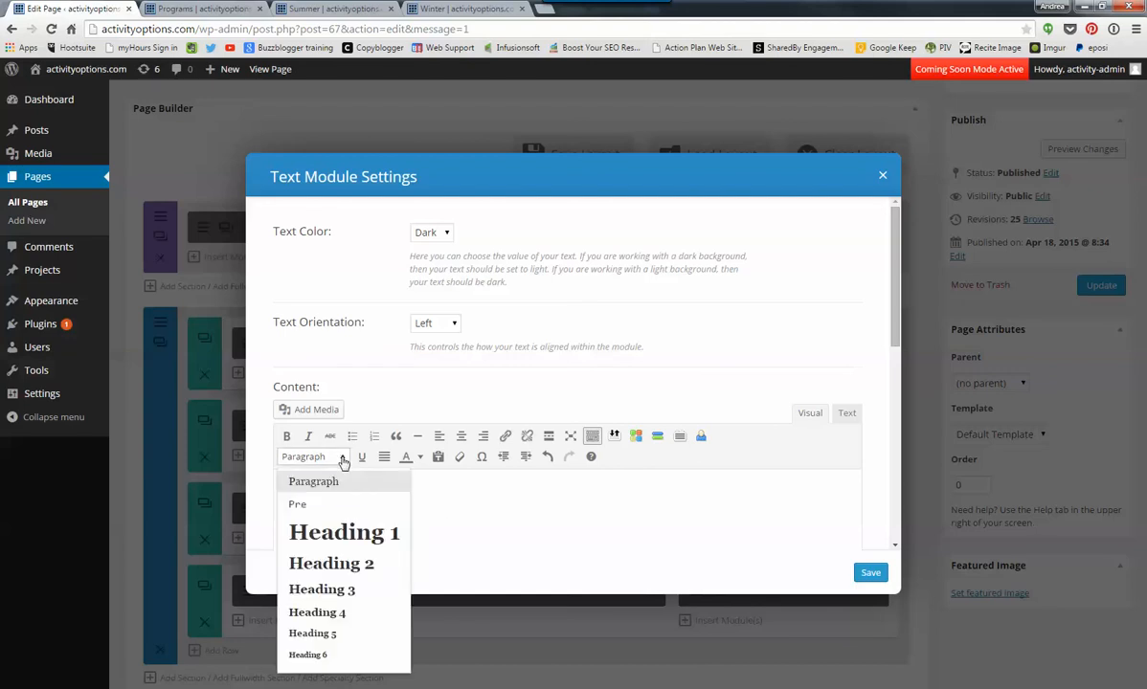
left_click(334, 592)
left_click(403, 494)
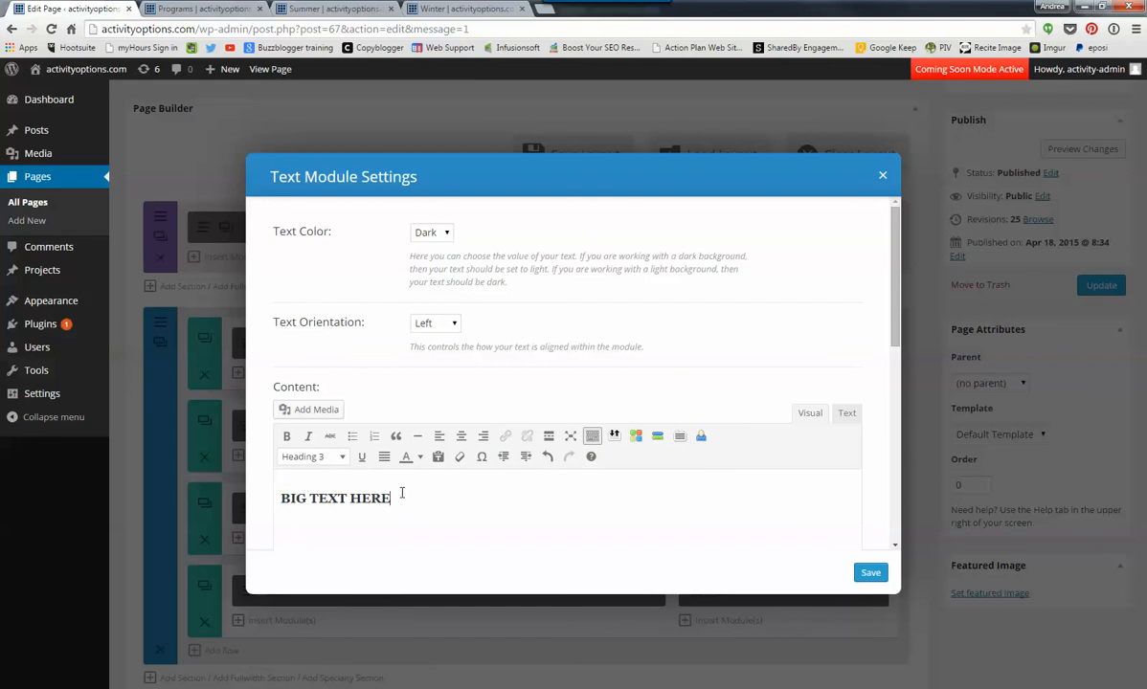
left_click_drag(402, 493, 210, 493)
left_click(420, 457)
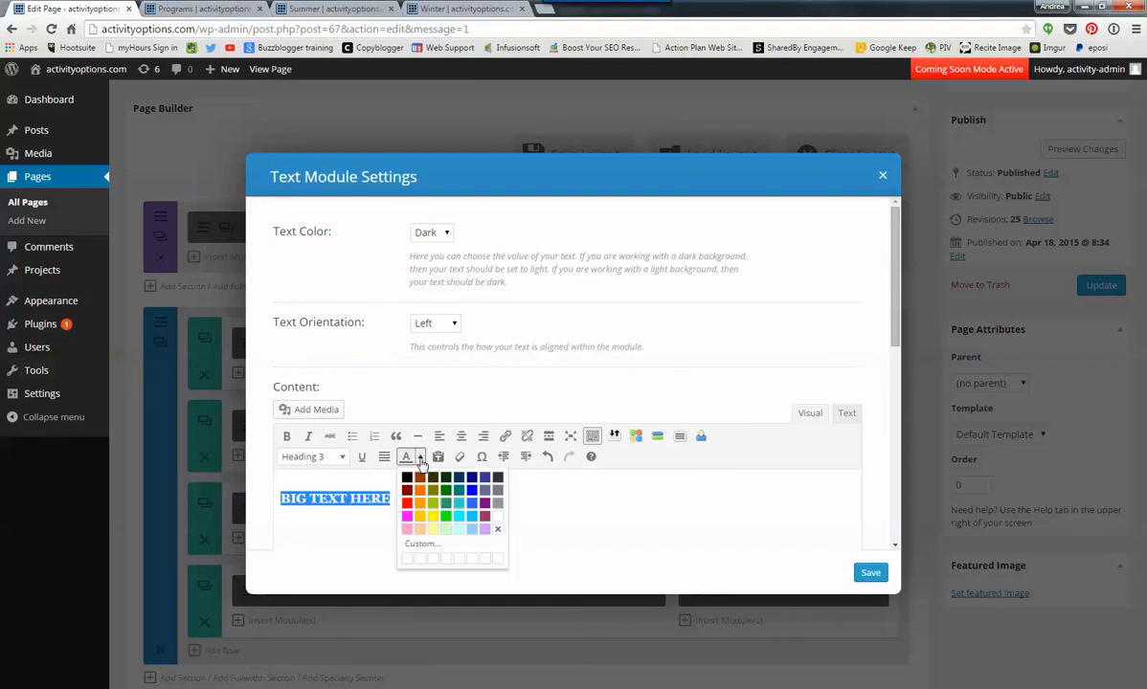
left_click(410, 514)
left_click(415, 510)
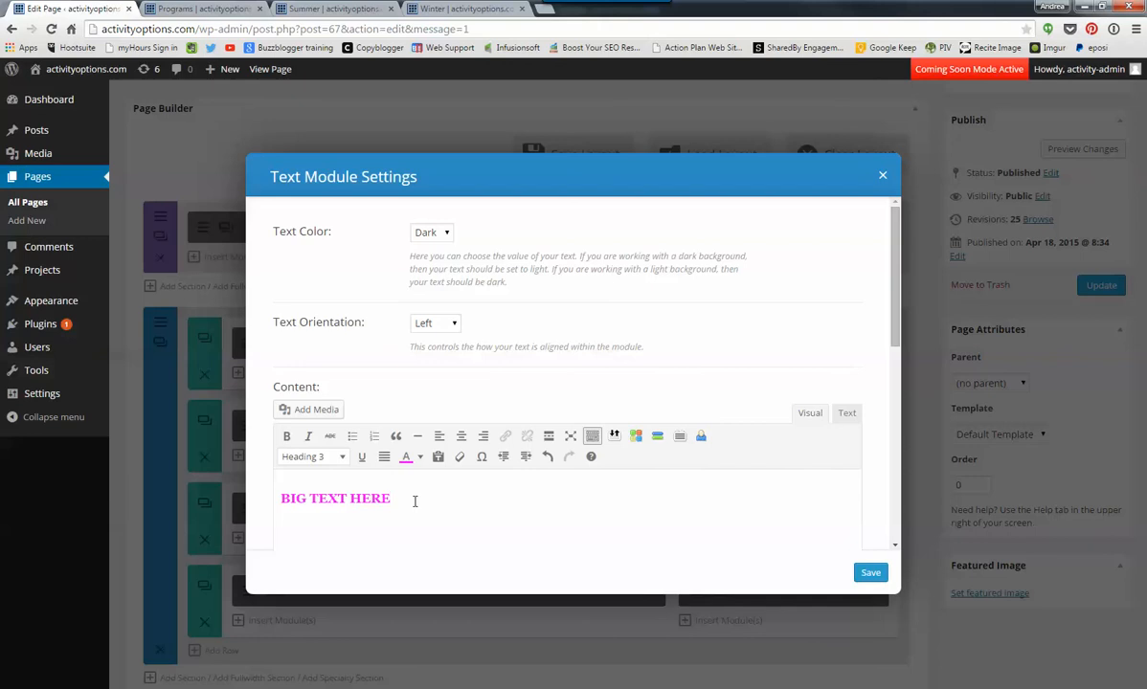
- On a new line below the heading, insert crystal-oct-1st.jpg from the media library at size Medium – 300 × 200
key("Return")
left_click(304, 410)
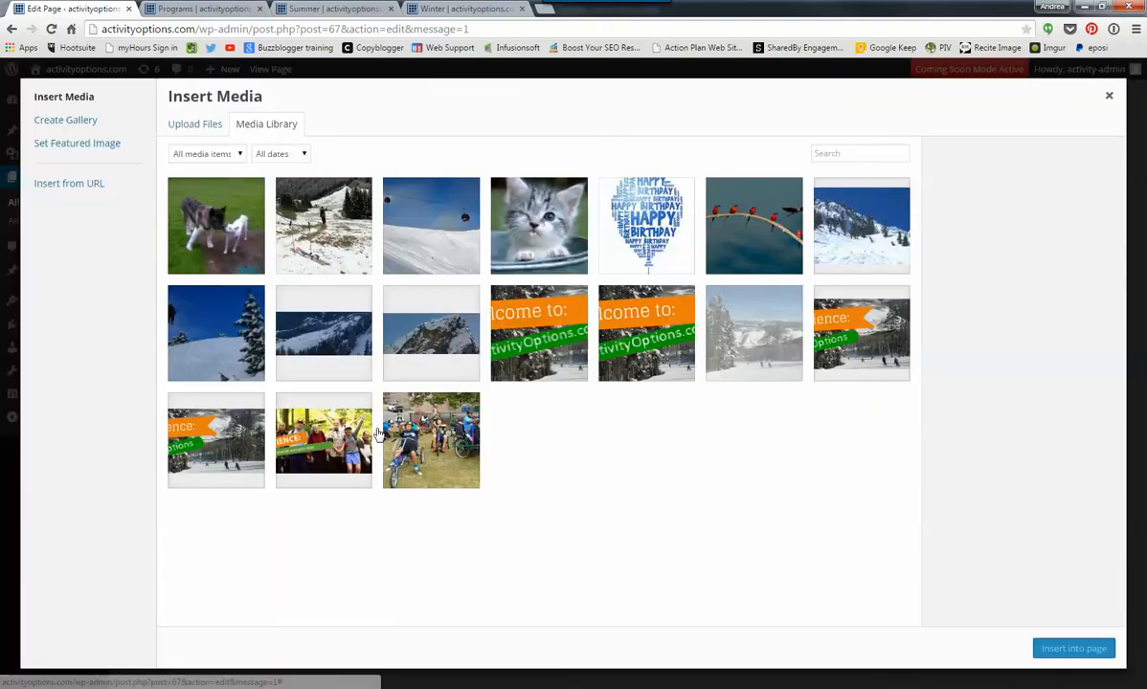
left_click(335, 220)
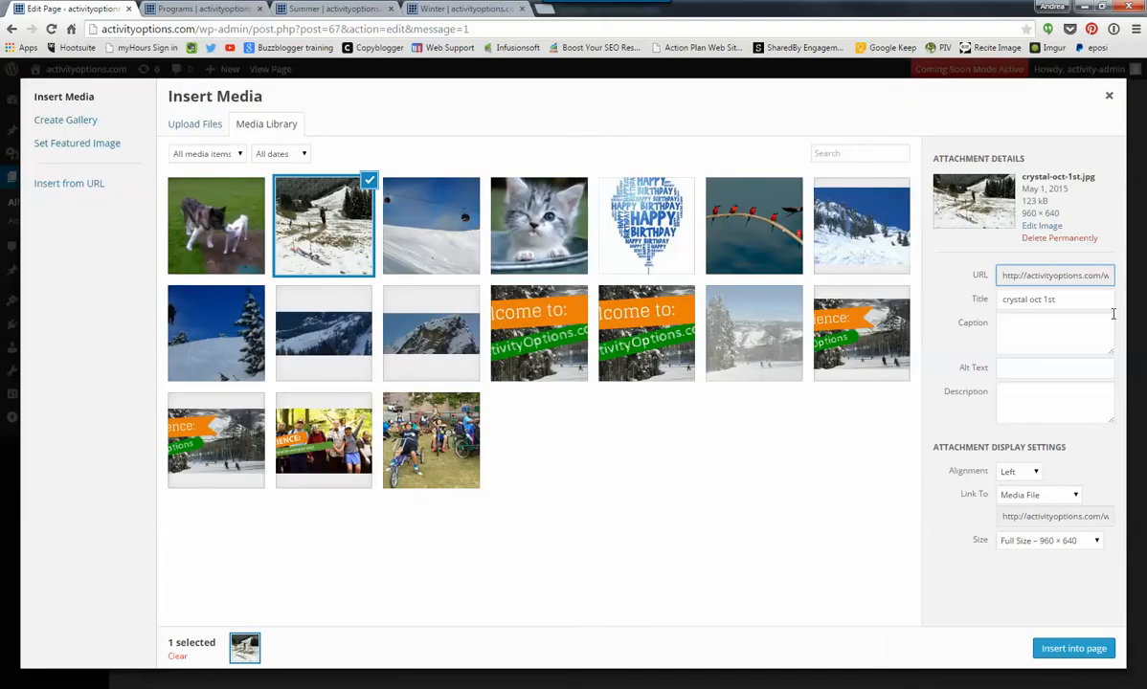
left_click(1099, 541)
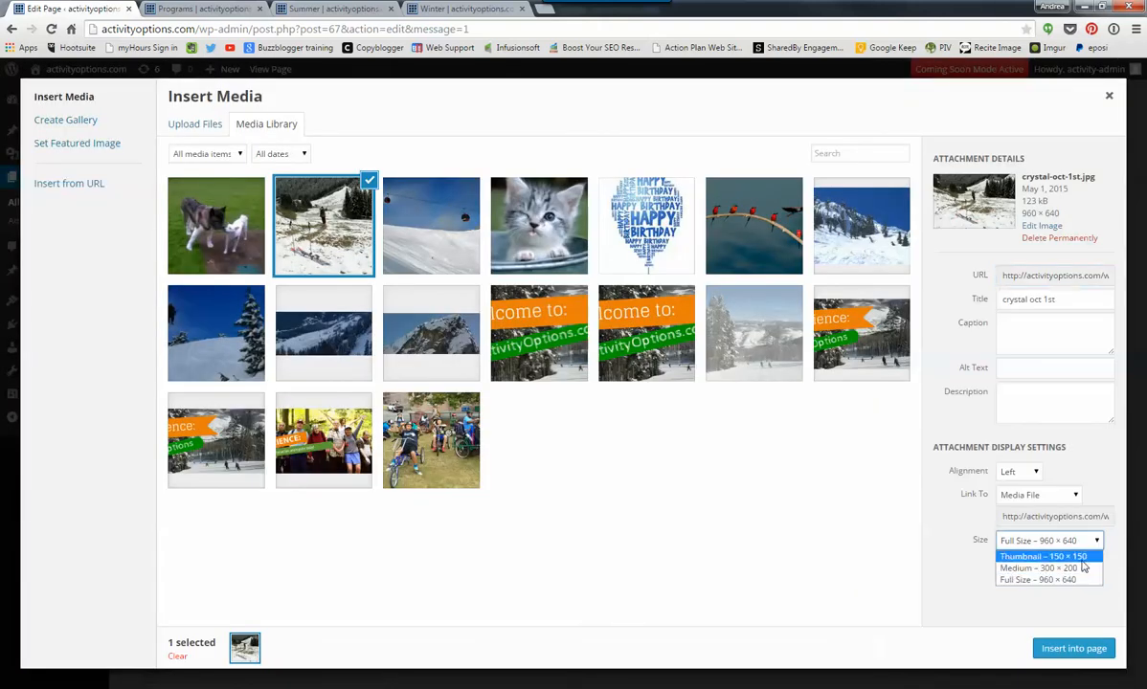
left_click(1083, 568)
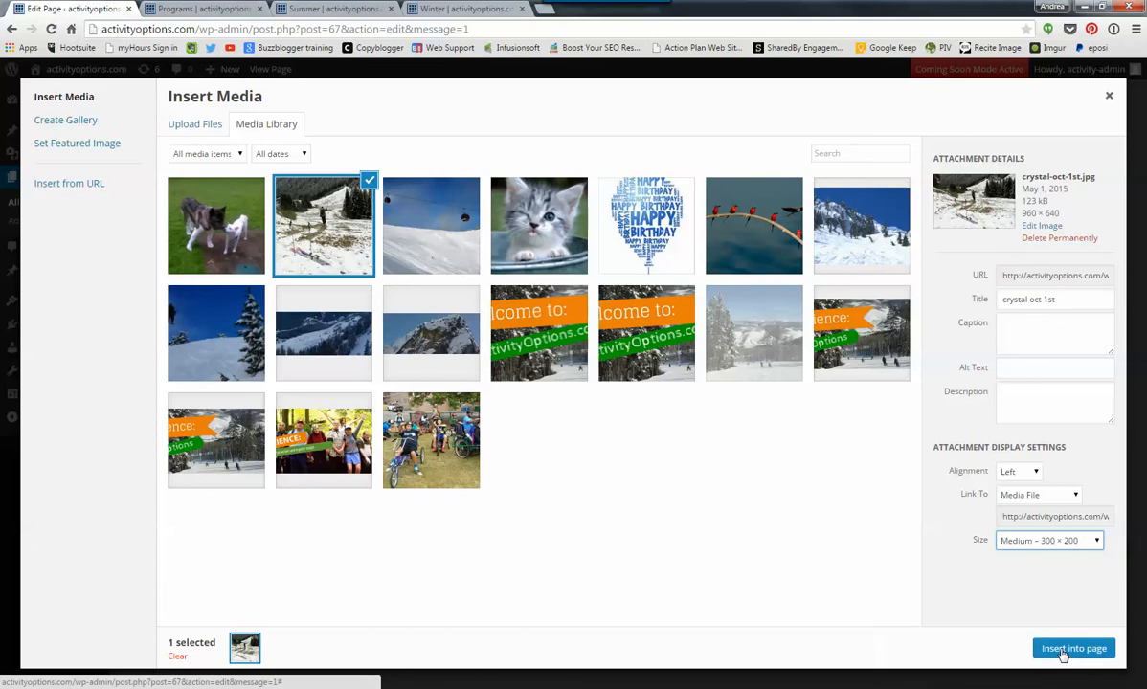
left_click(1072, 650)
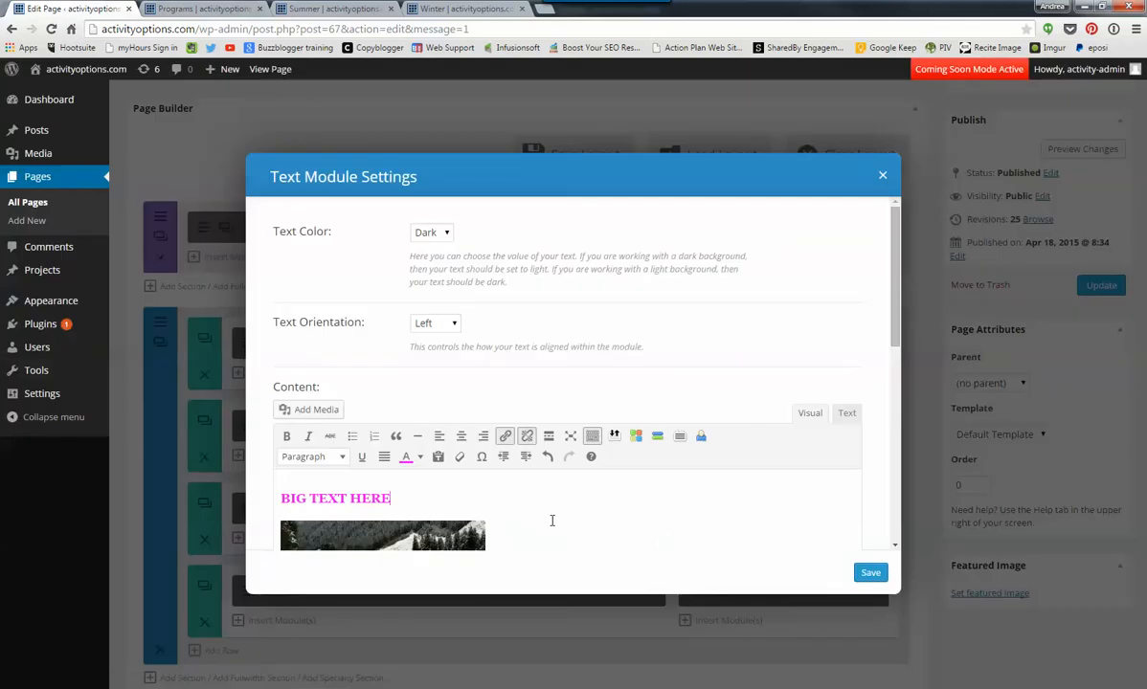
- Centre both the "BIG TEXT HERE" heading and the image below it, and save the module
left_click_drag(283, 493, 532, 510)
scroll(546, 502, "down", 2)
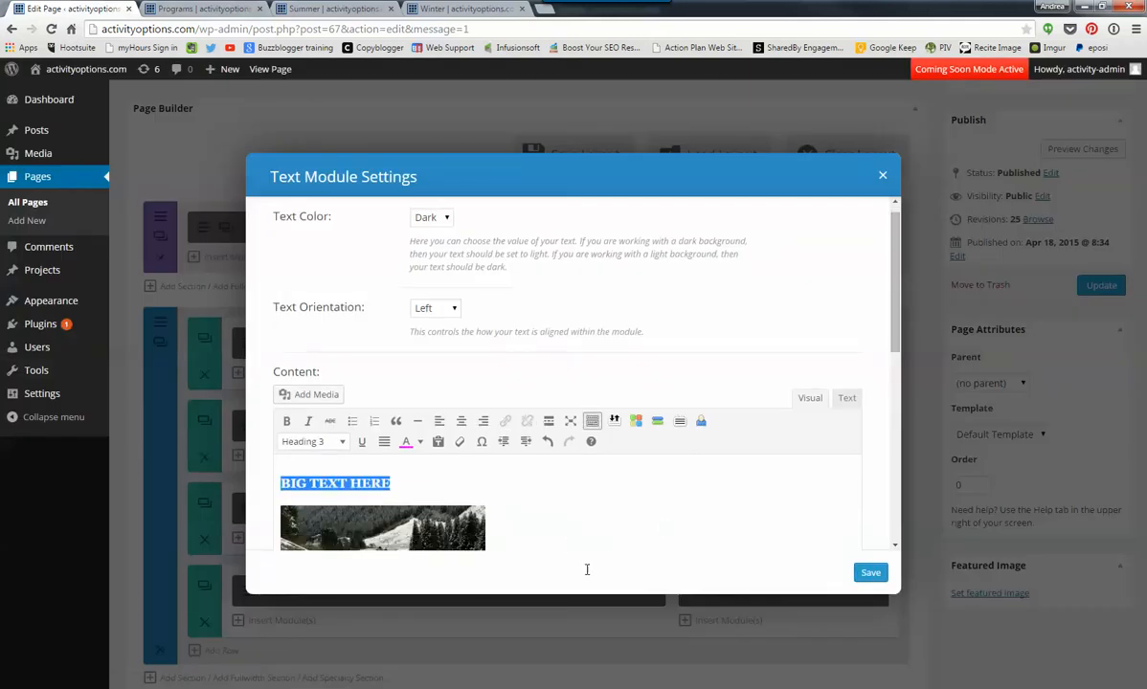
left_click(553, 505)
scroll(540, 504, "down", 3)
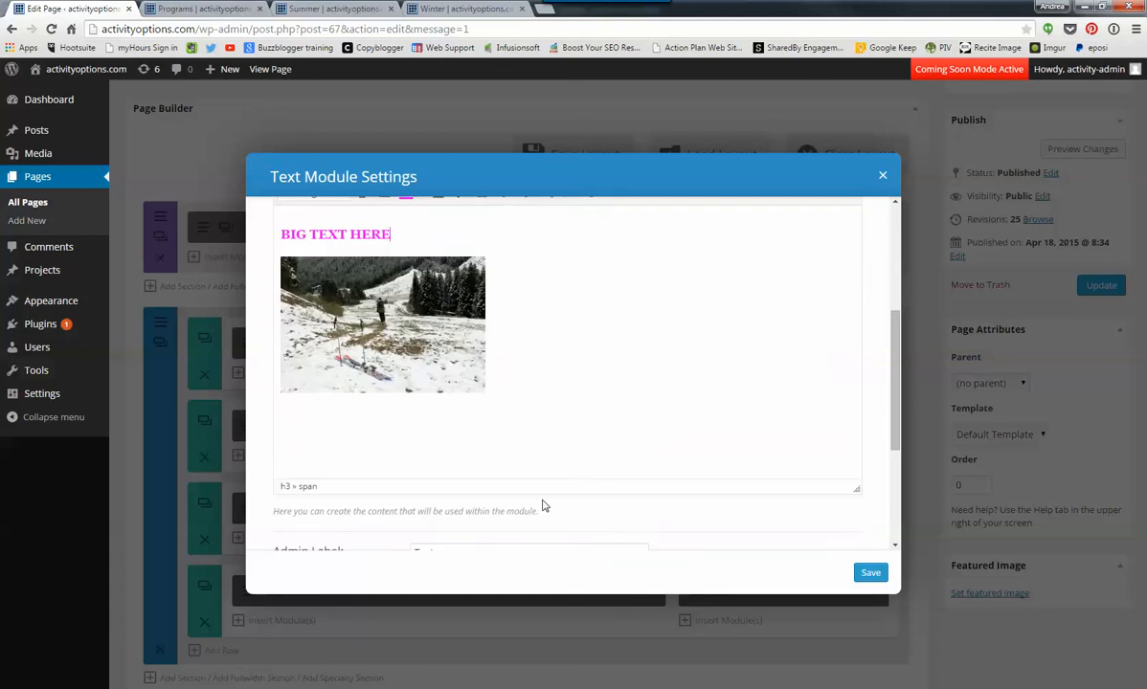
scroll(507, 336, "up", 2)
left_click_drag(503, 304, 279, 303)
left_click(461, 240)
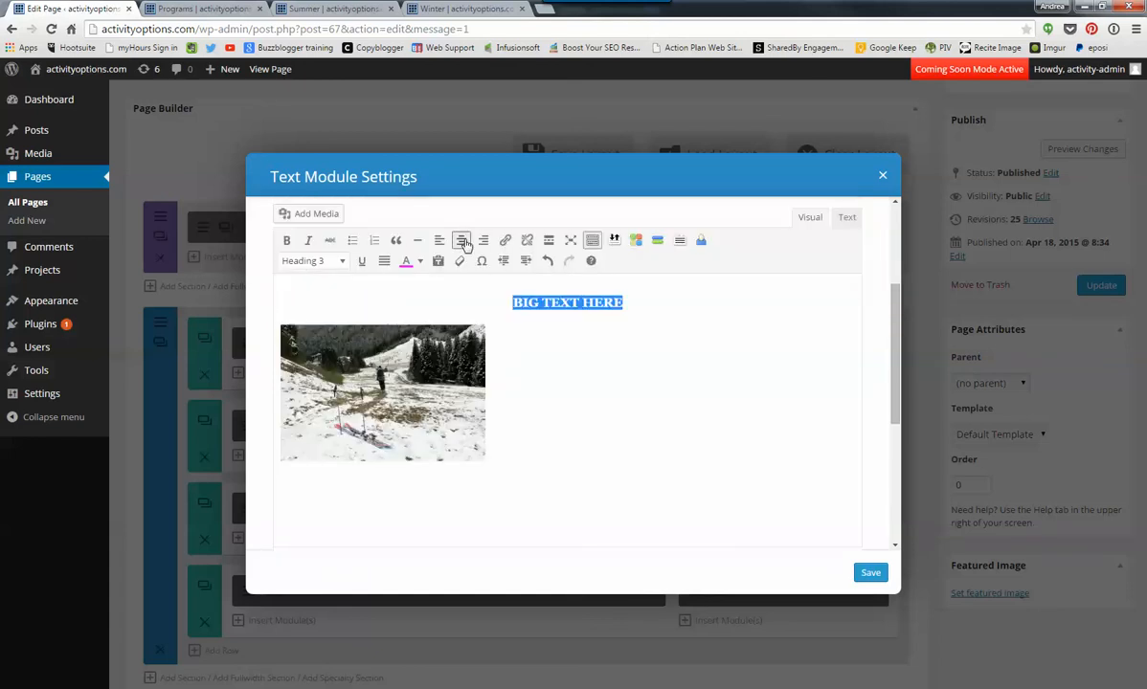
left_click(426, 372)
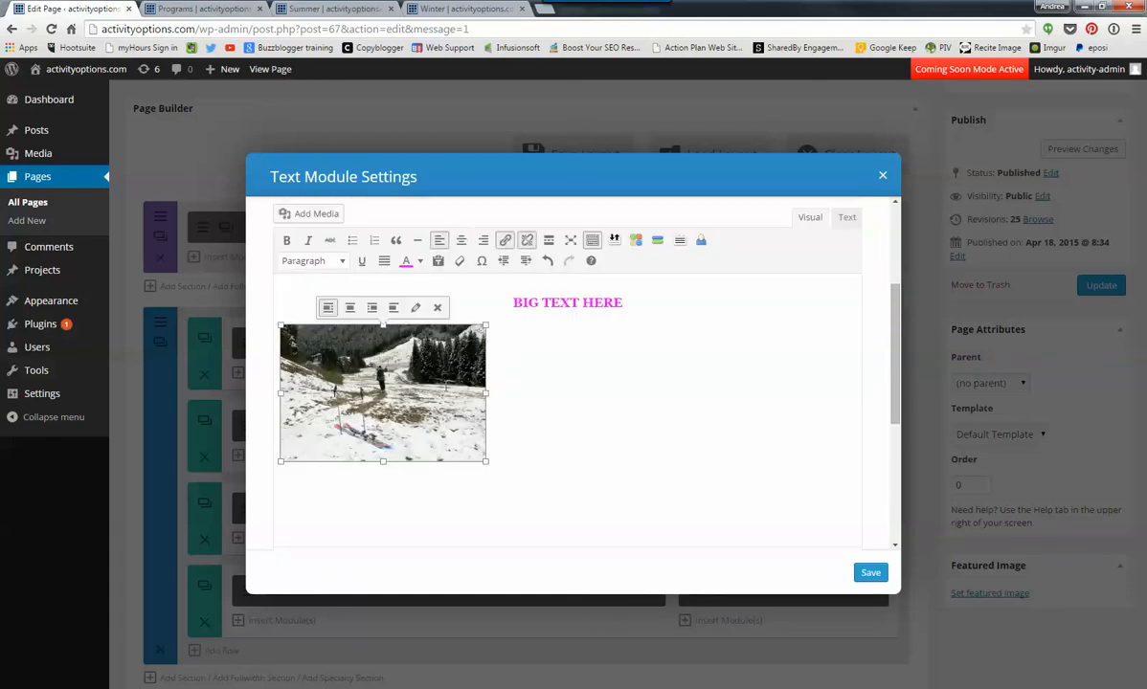
left_click(462, 240)
left_click(795, 413)
scroll(795, 413, "up", 1)
scroll(794, 414, "up", 2)
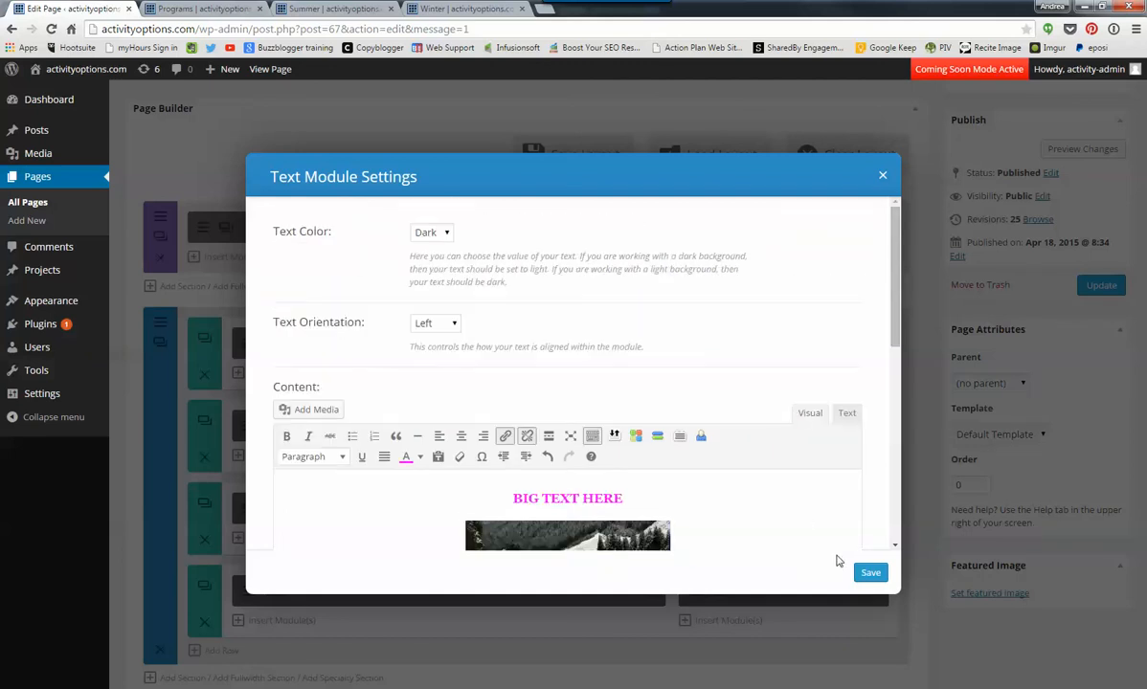
left_click(875, 573)
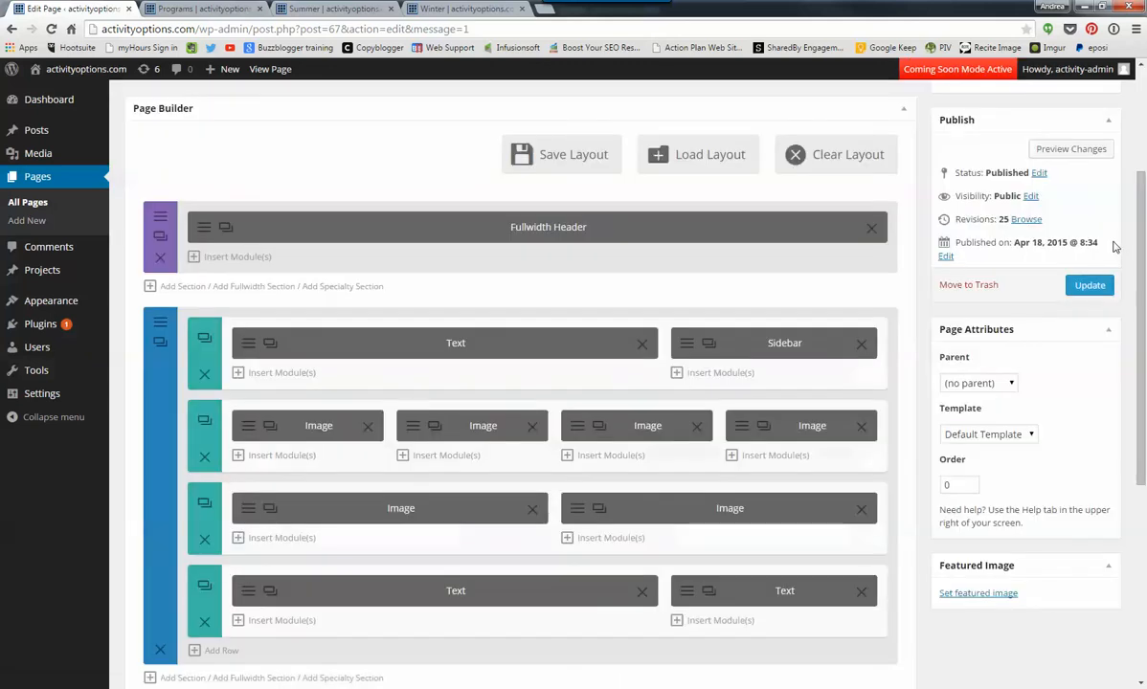
- Update the page and reload the live Programs page to view the new two-column row
left_click(1090, 285)
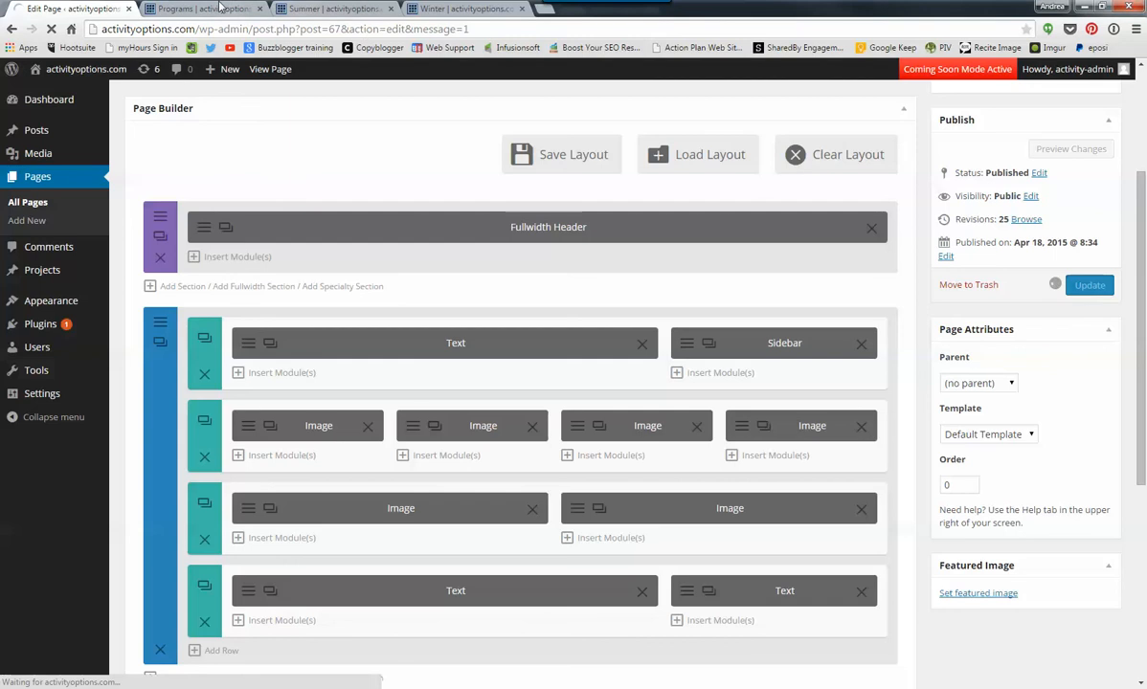
left_click(203, 11)
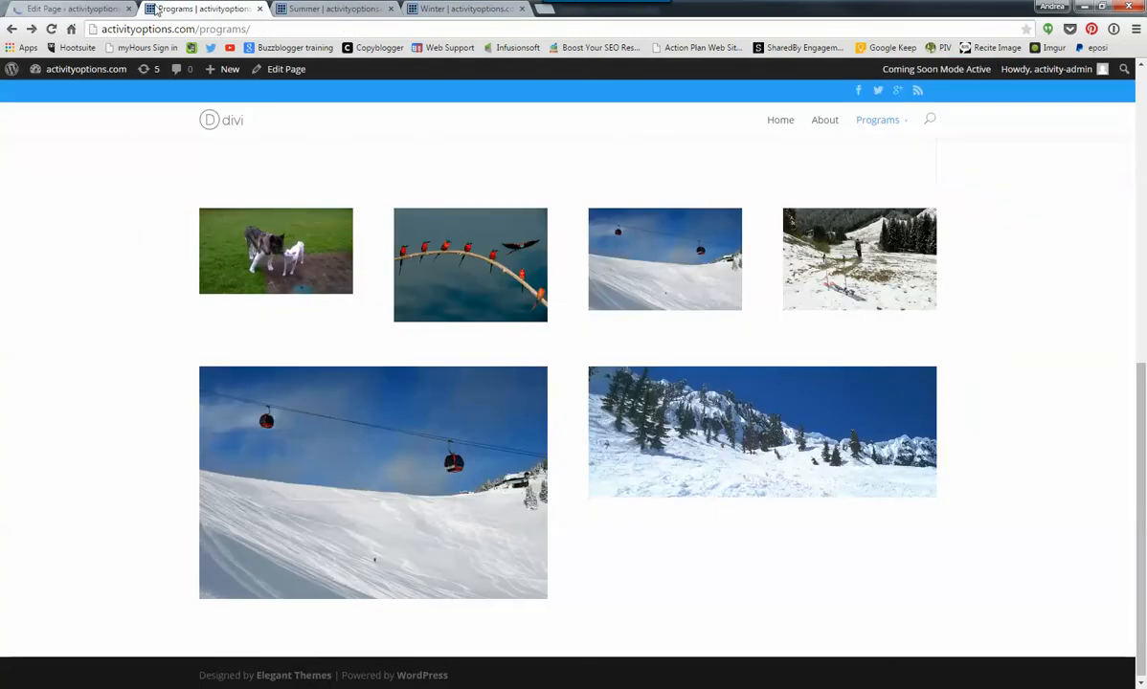
left_click(51, 29)
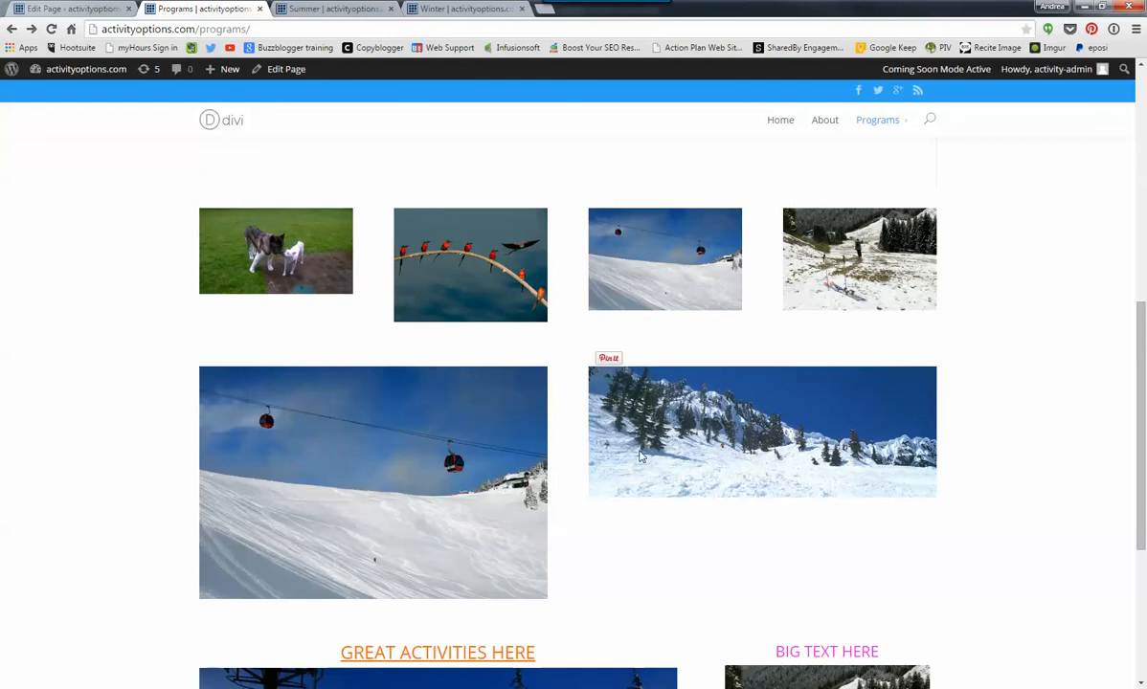
scroll(565, 451, "down", 3)
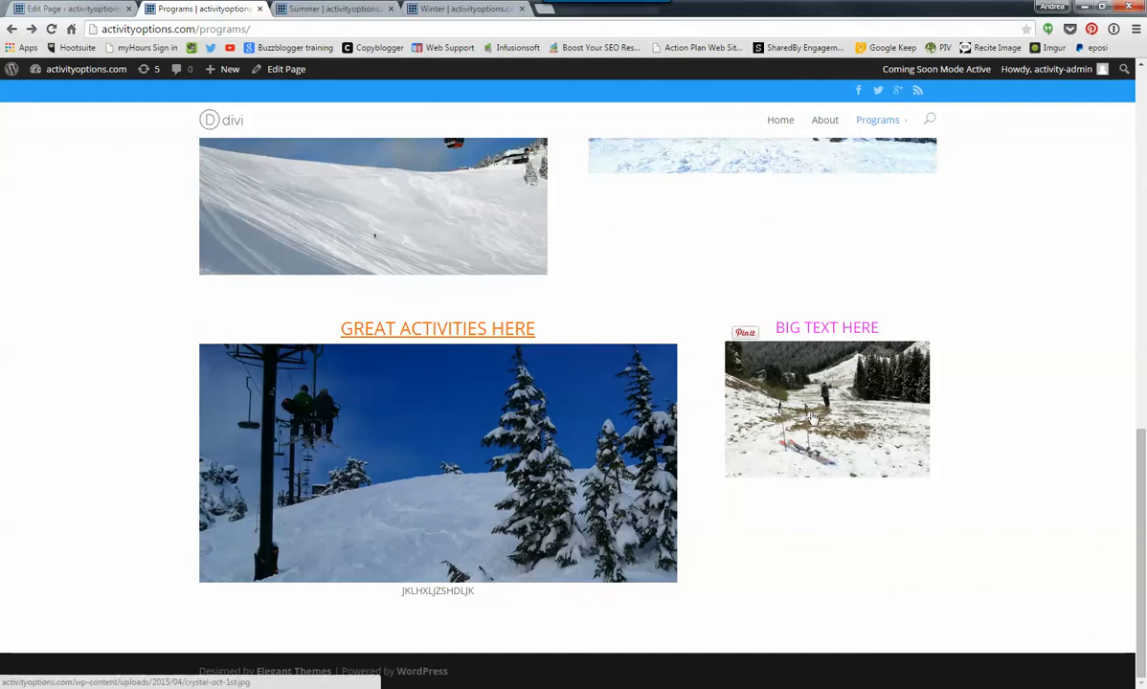
- Test the chairlift image's link on the live page, check the text below the image and return to the page editor
left_click(426, 415)
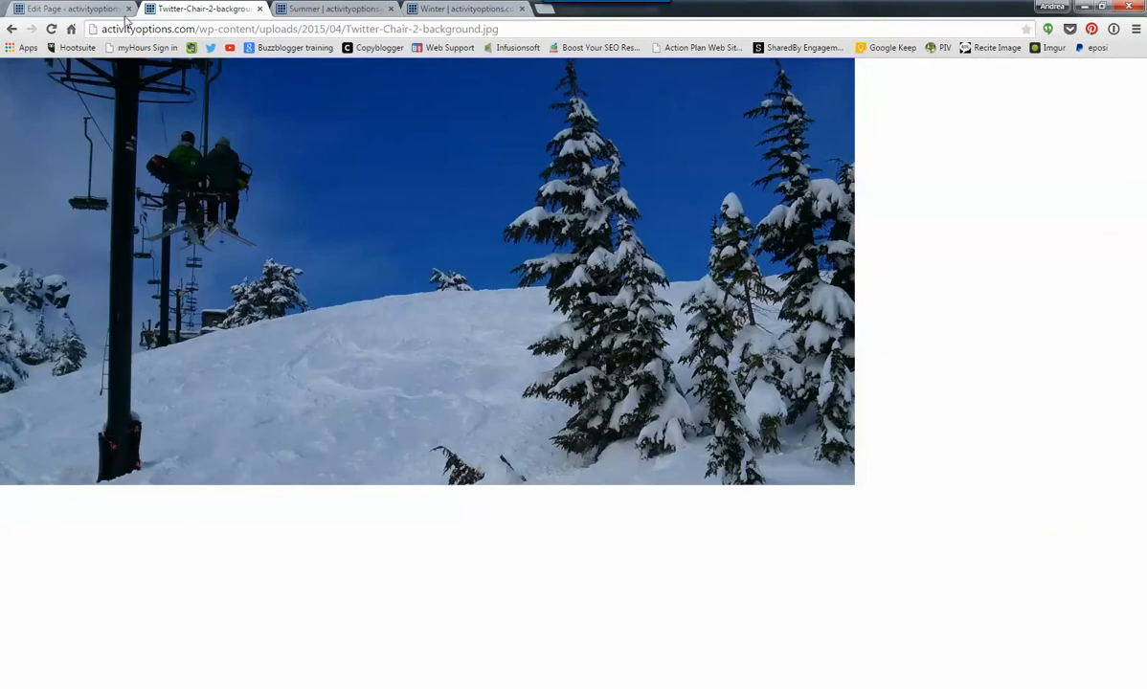
left_click(12, 30)
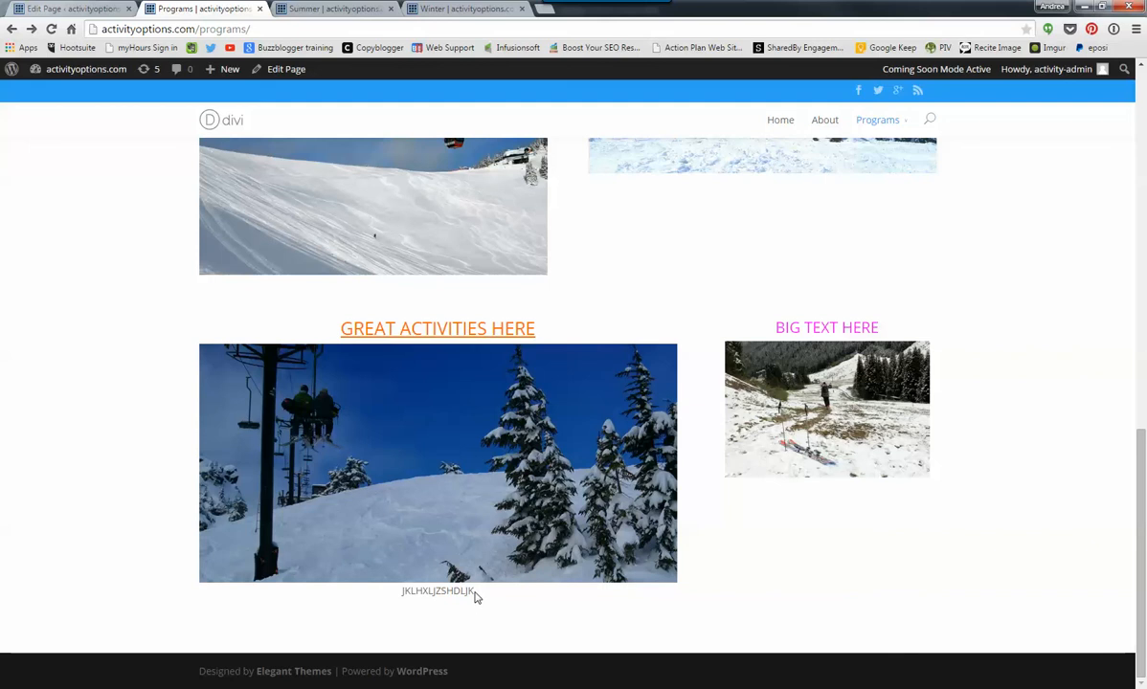
left_click_drag(476, 594, 398, 591)
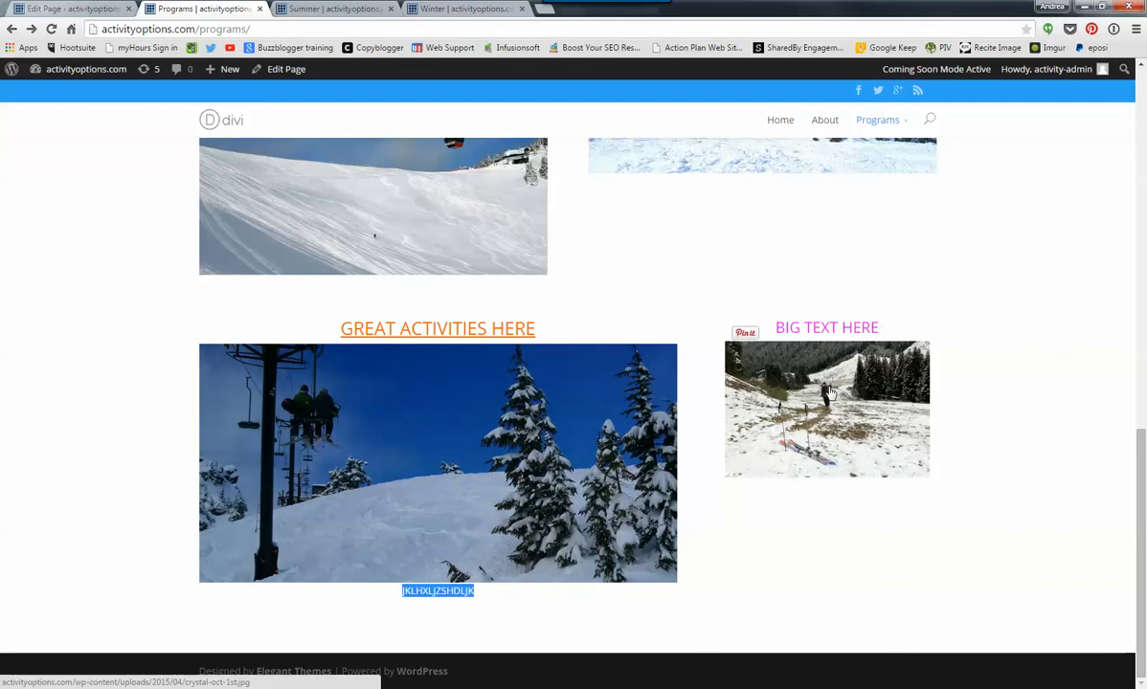
left_click(85, 8)
scroll(494, 559, "down", 2)
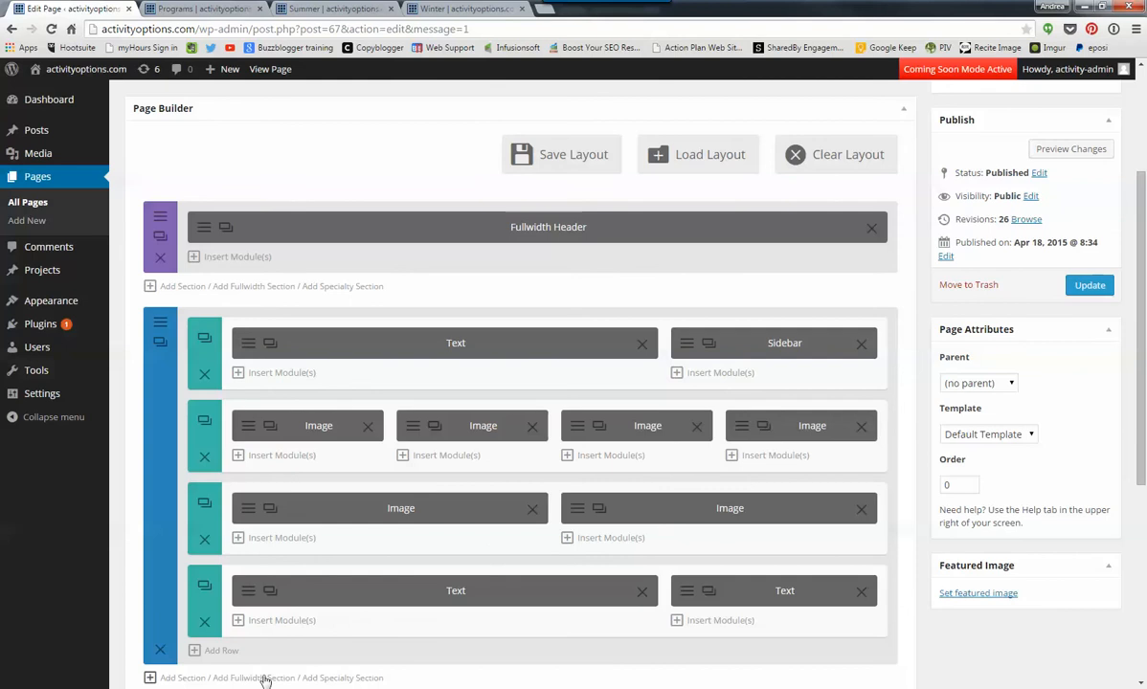
- In the last row's wide Text module, set the chairlift image's Link To option to None, then save the module and update the page
left_click(249, 594)
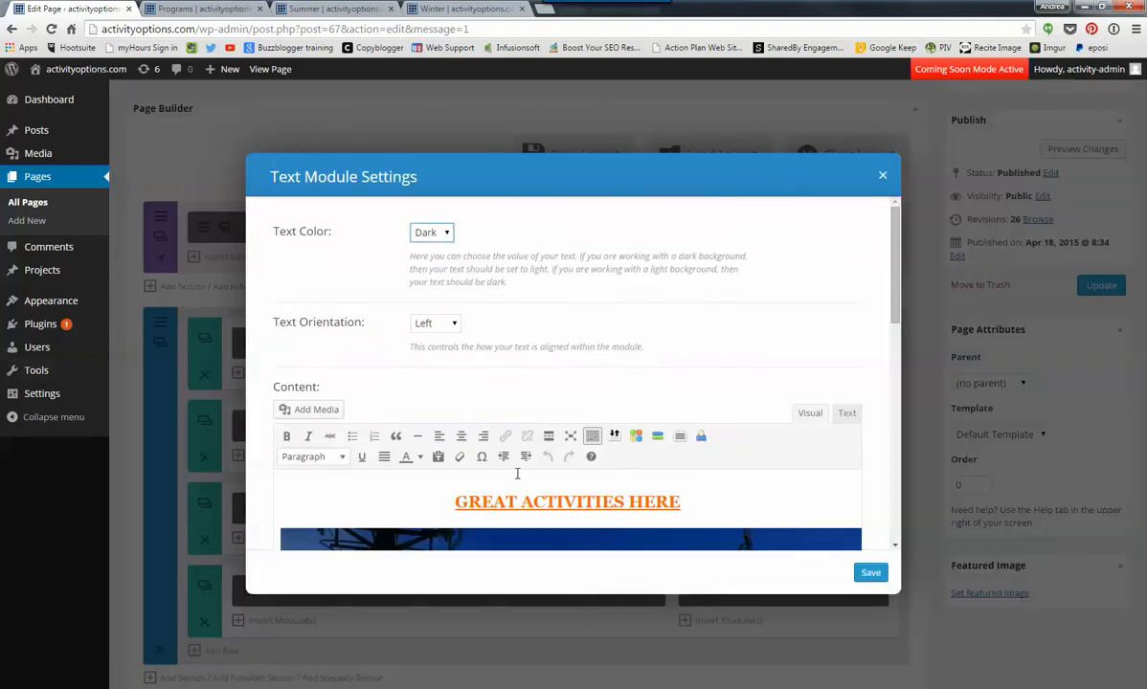
scroll(542, 407, "down", 2)
left_click(551, 414)
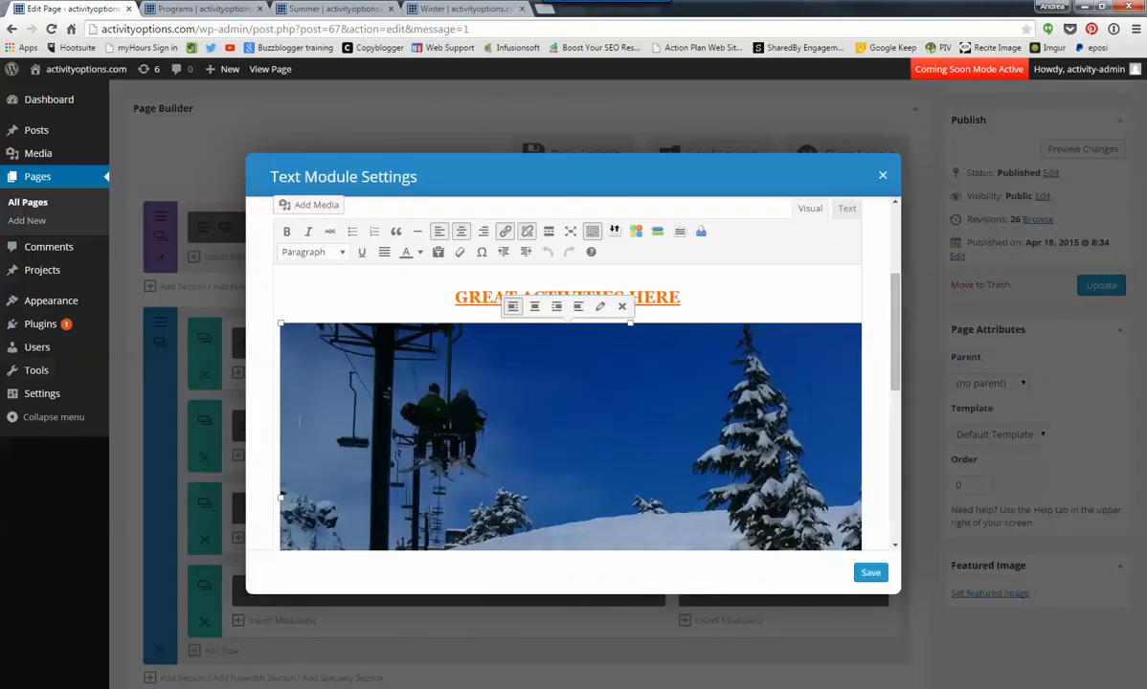
left_click(599, 306)
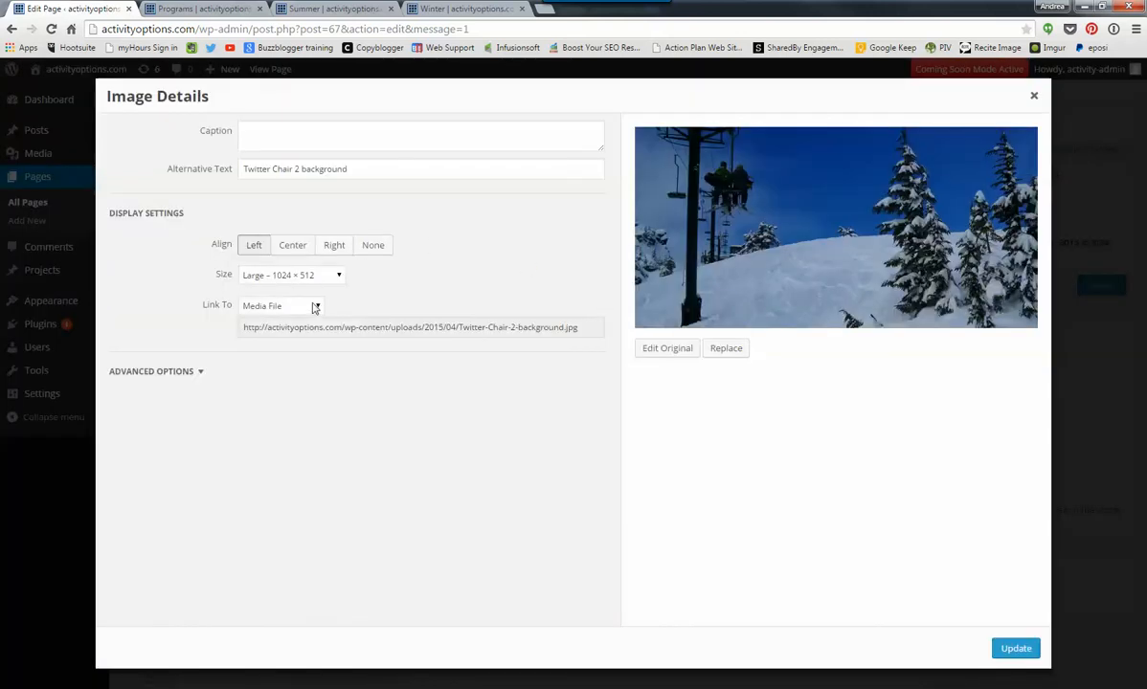
left_click(319, 307)
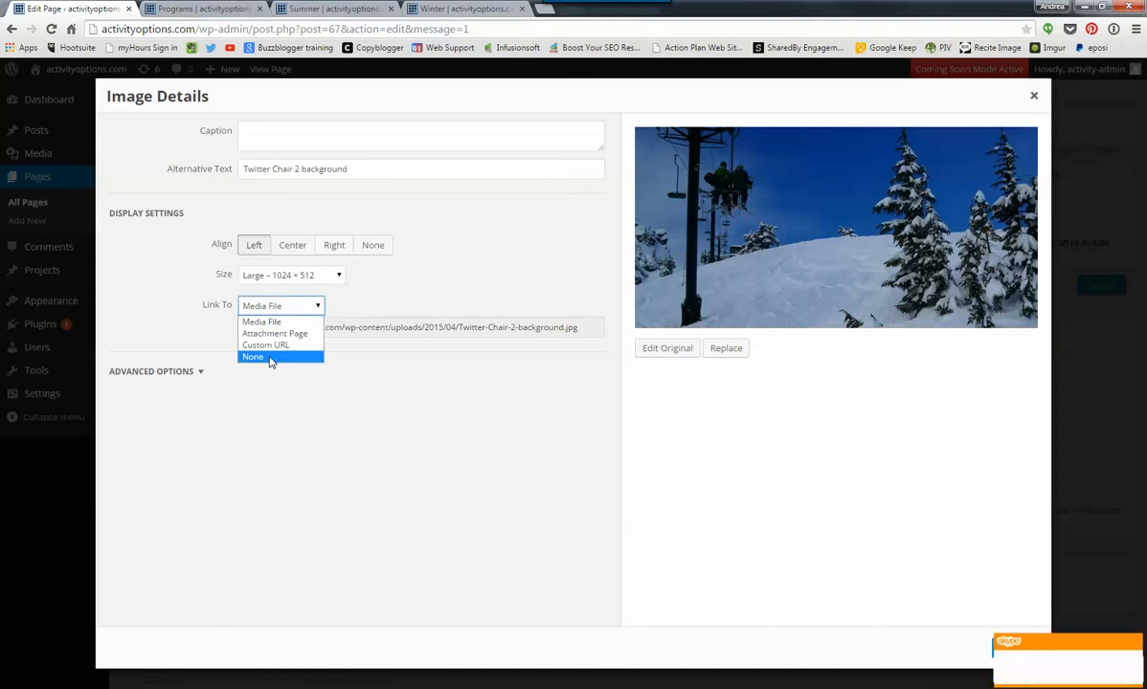
left_click(268, 357)
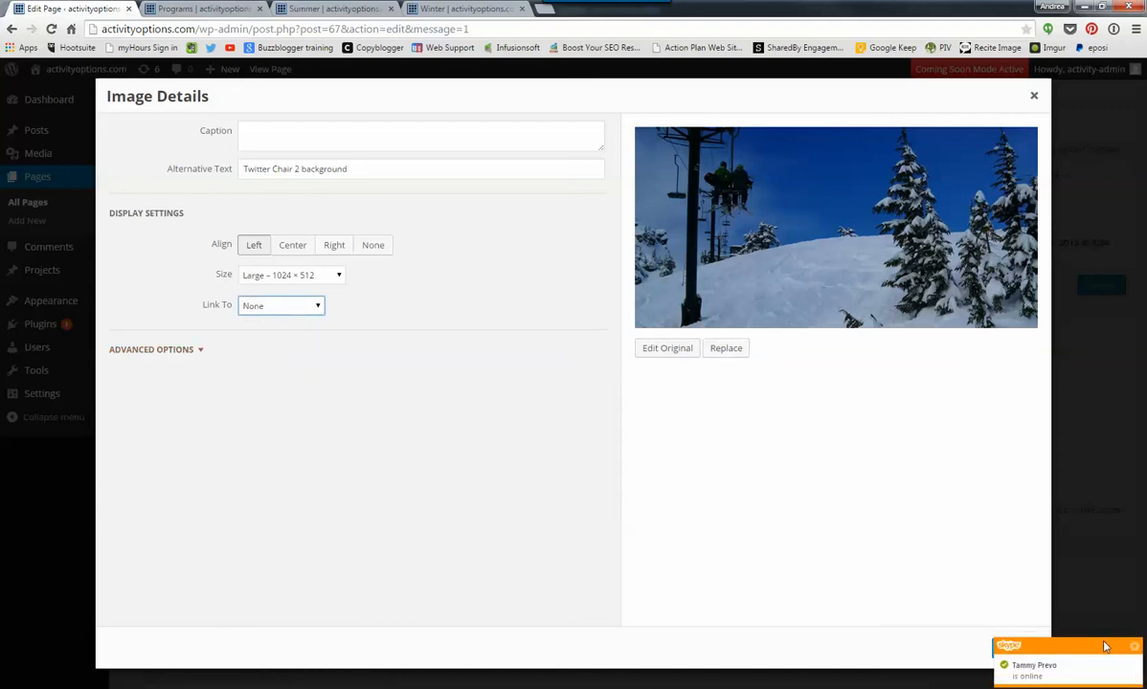
left_click(1135, 650)
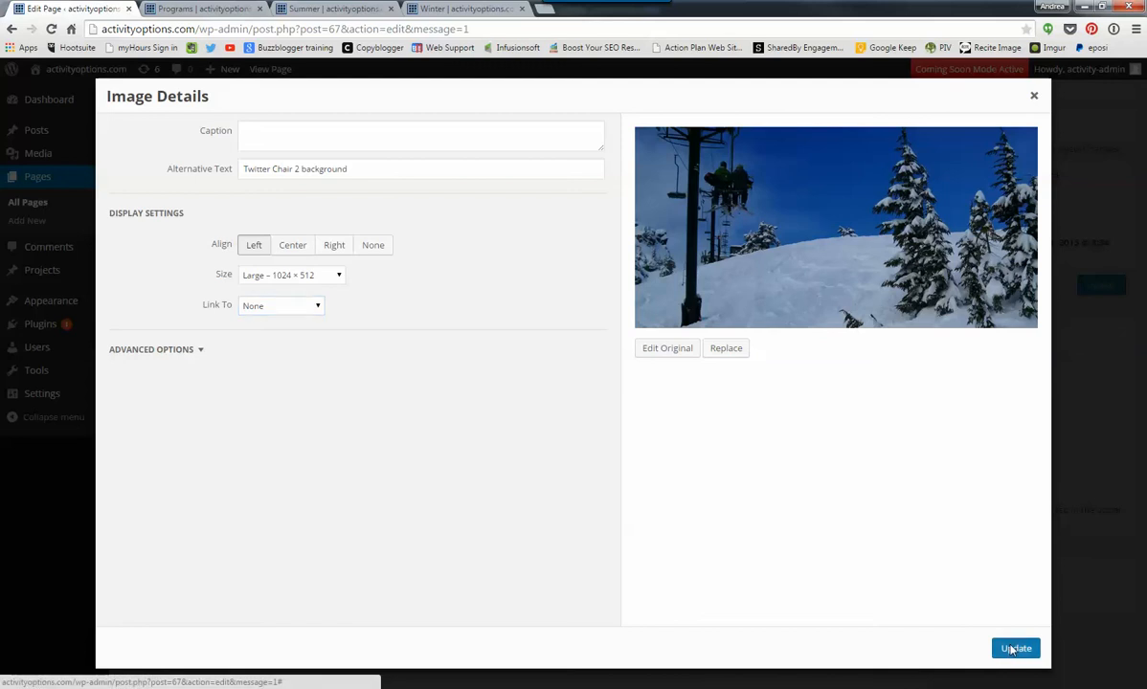
left_click(1013, 648)
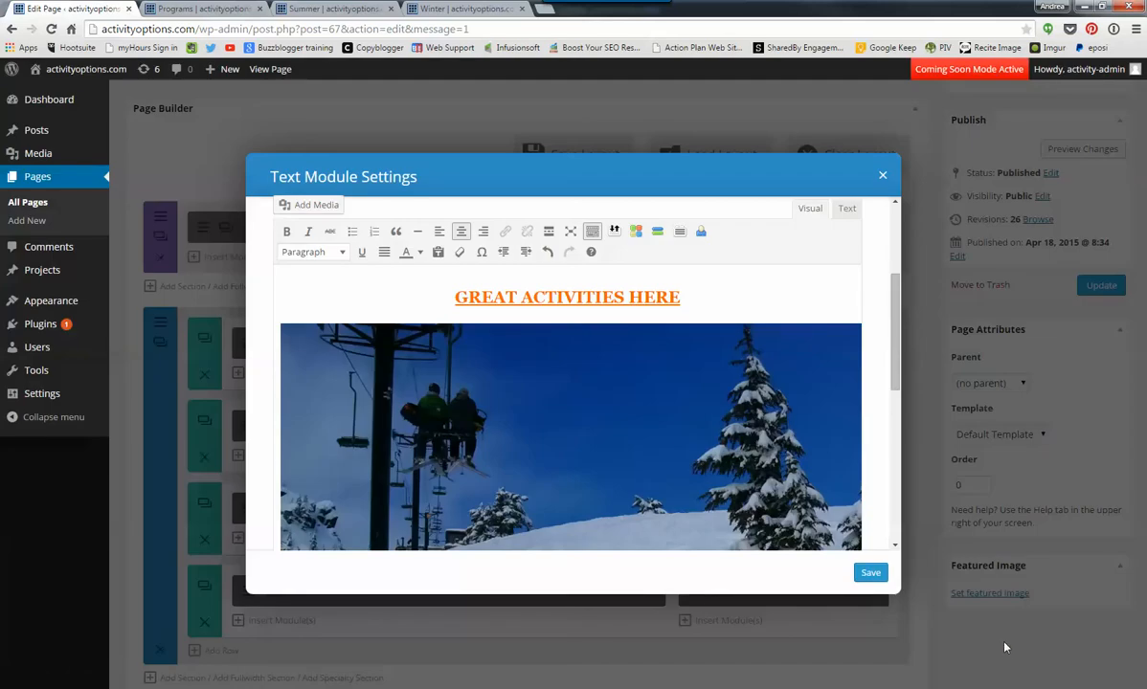
left_click(870, 577)
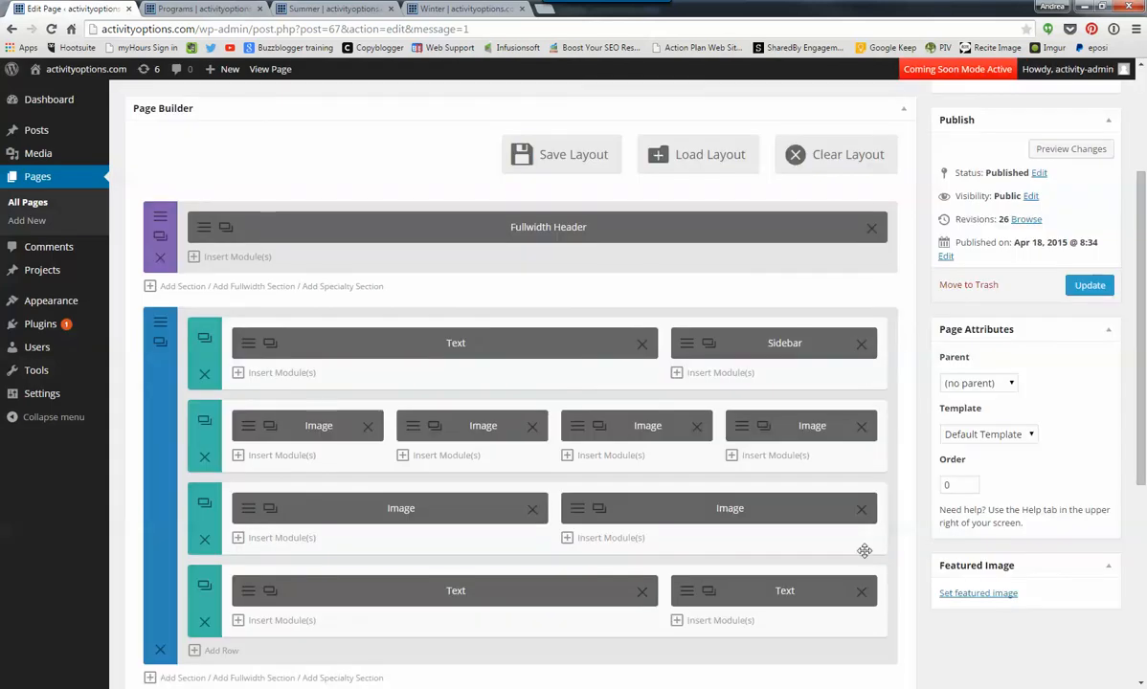
left_click(1087, 286)
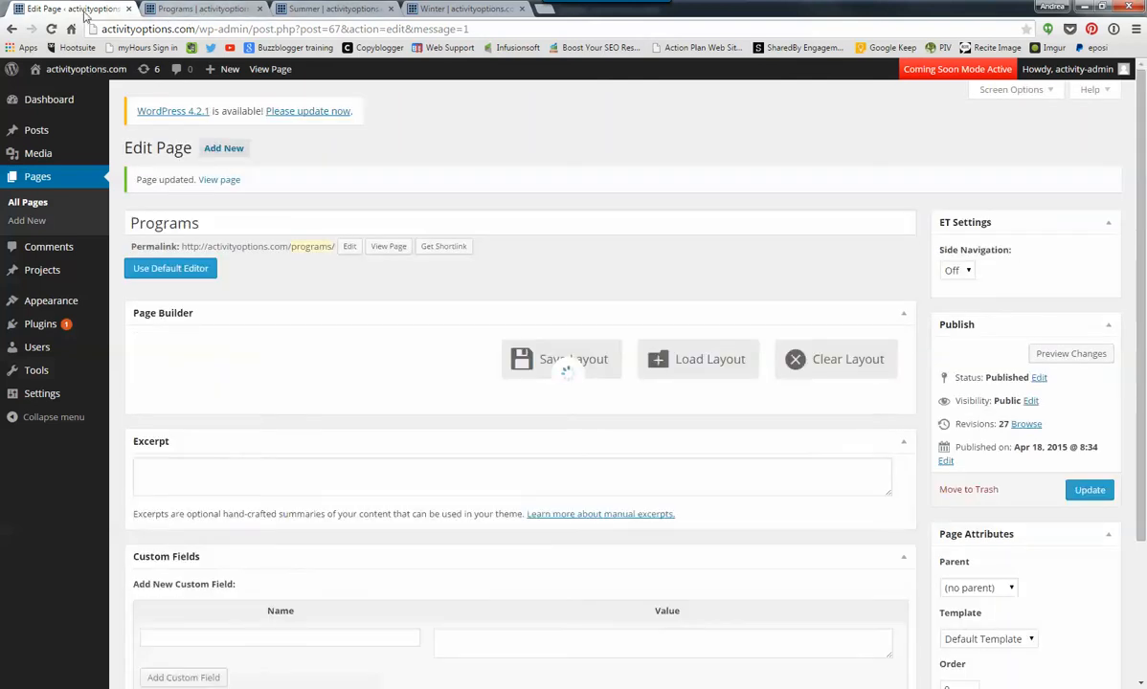
- Insert a second Text module below the existing one in the 2/3 column of the last row
scroll(255, 396, "down", 2)
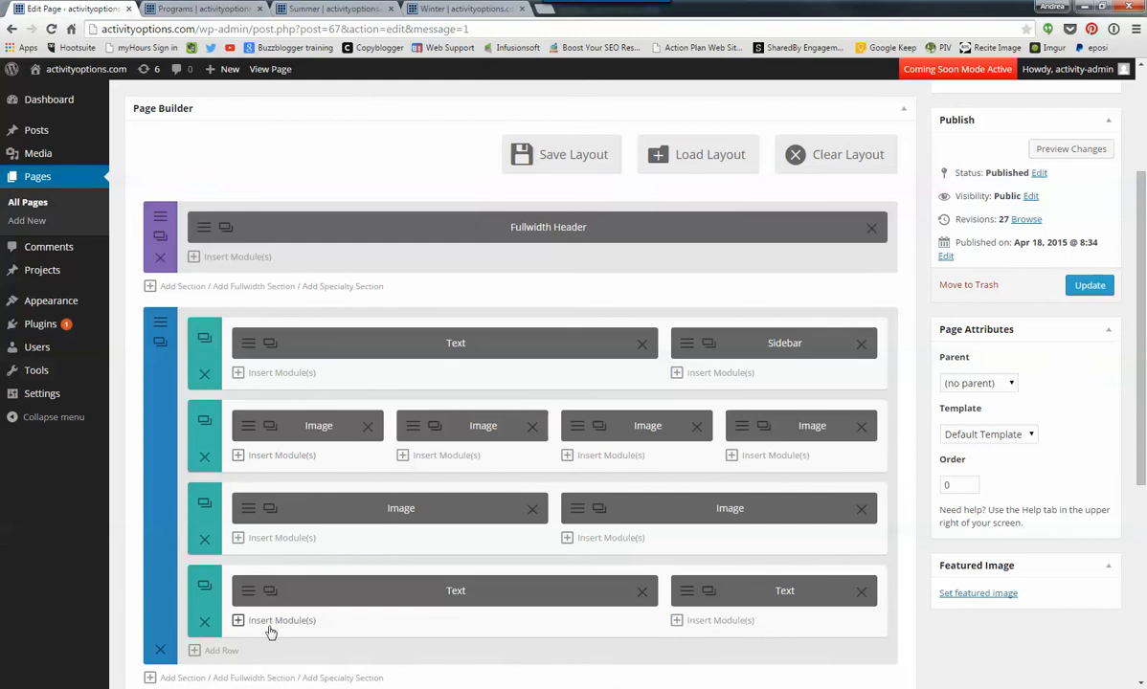
scroll(270, 632, "down", 2)
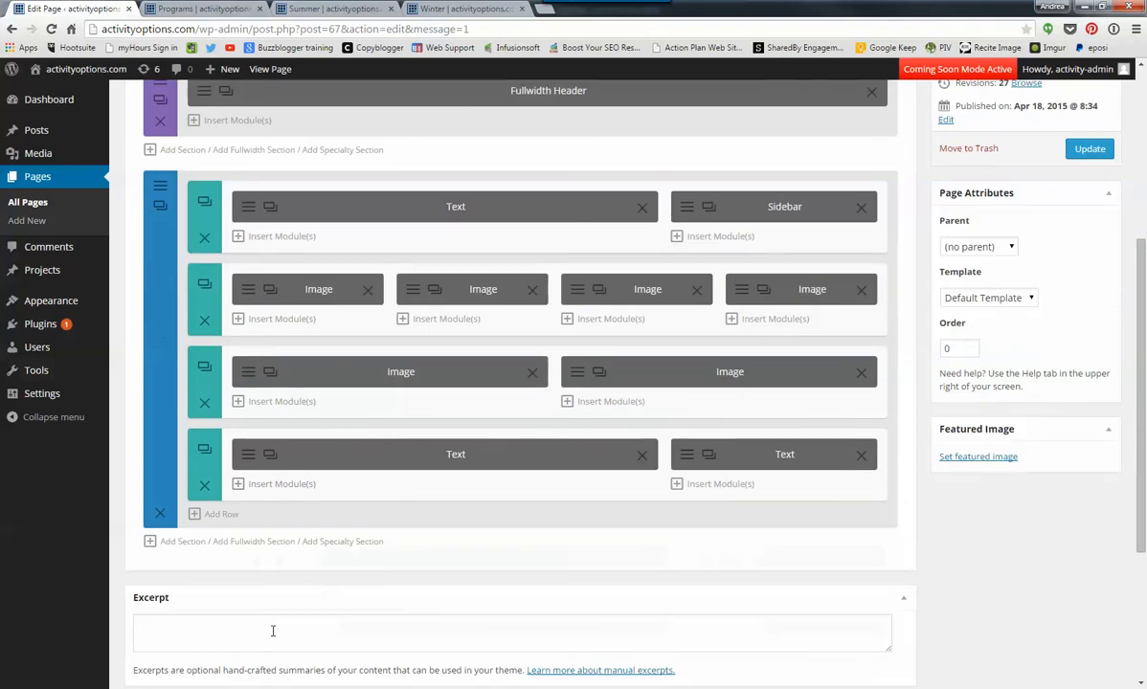
left_click(281, 484)
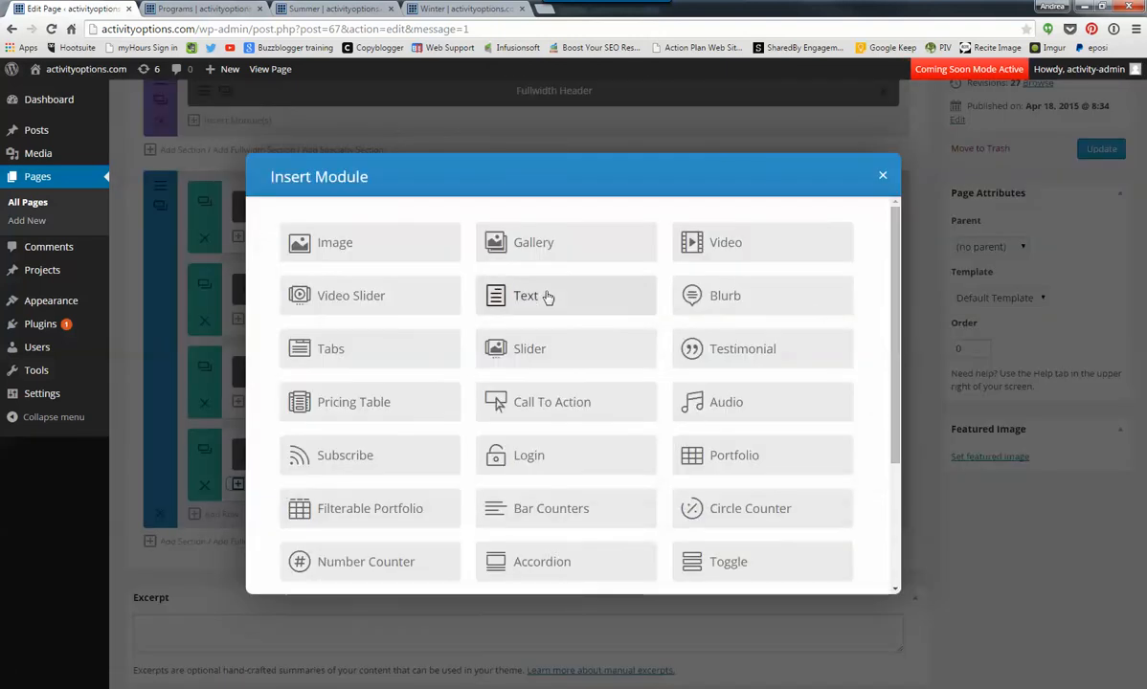
left_click(546, 295)
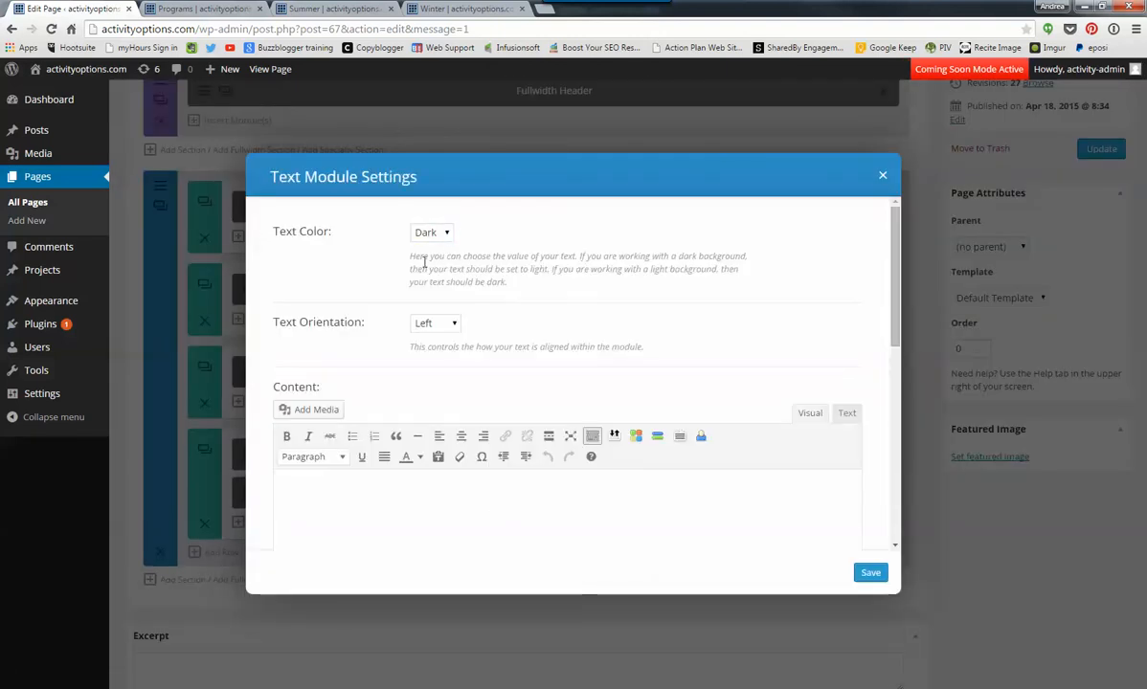
- Fill the new module's content with three copies of the help paragraph shown under Text Color, and save the module
left_click_drag(410, 257, 522, 283)
key("ctrl+c")
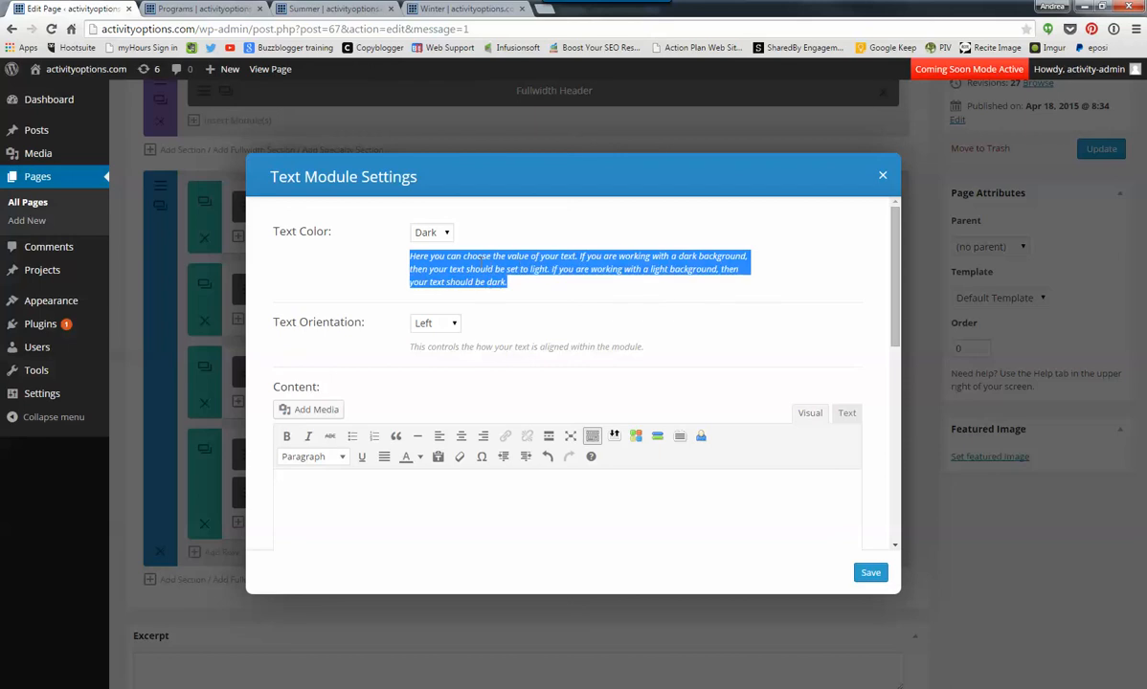
right_click(479, 267)
left_click(508, 274)
left_click(426, 506)
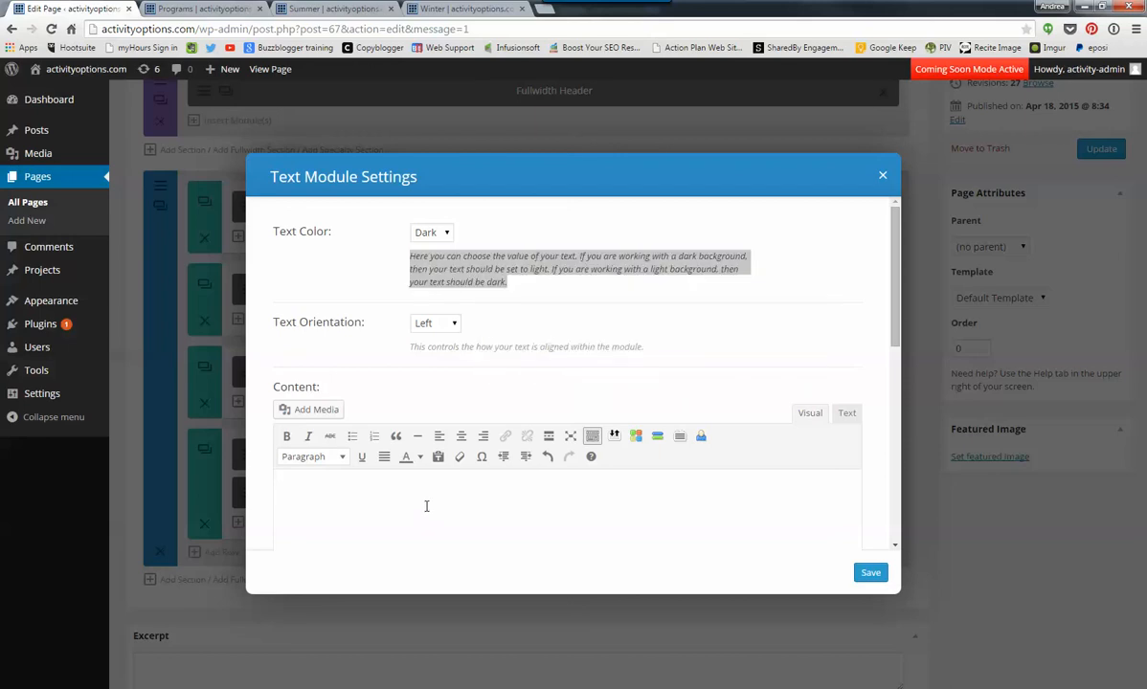
key("ctrl+v")
key("ctrl+v")
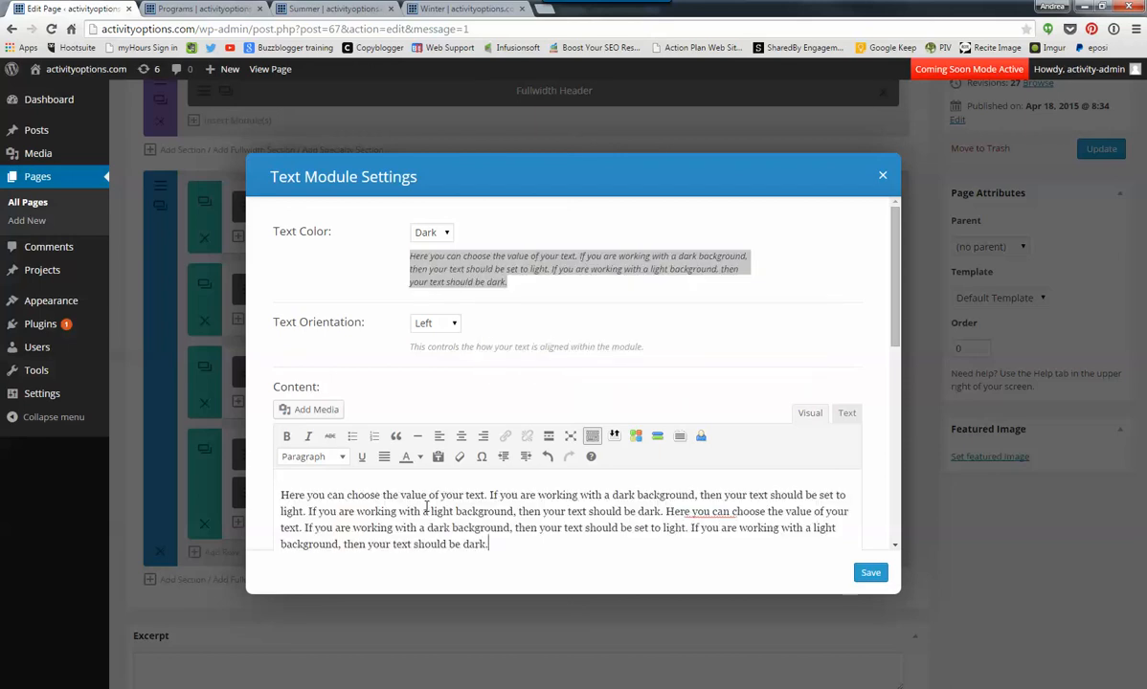
key("ctrl+v")
left_click(870, 572)
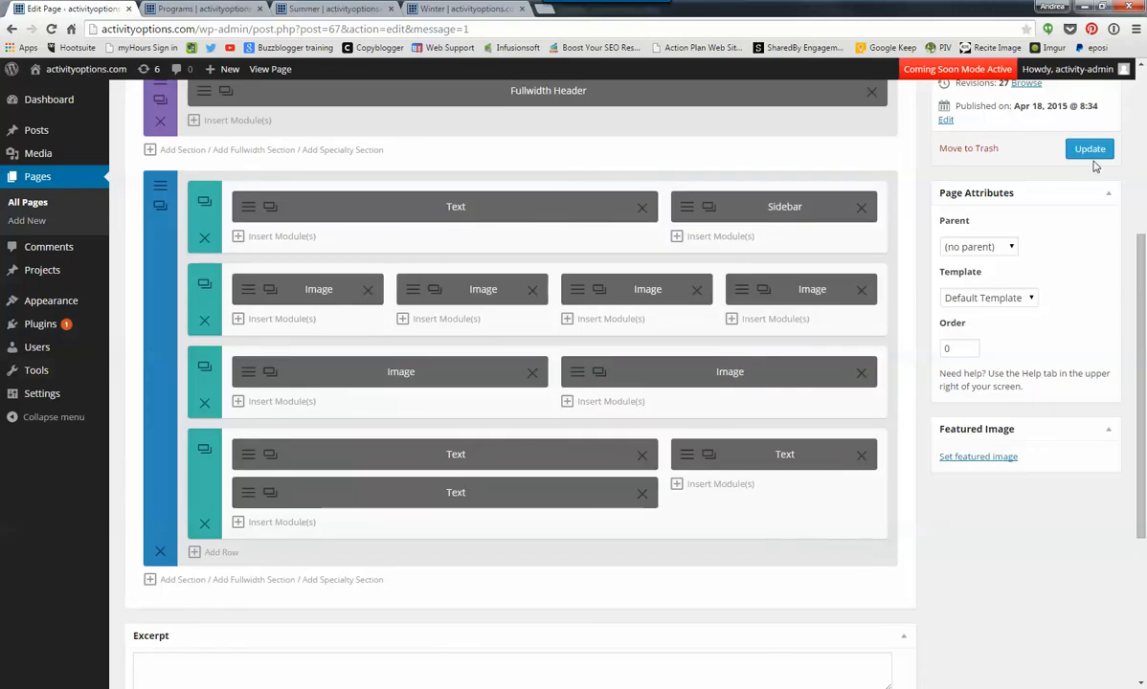
- Update the page, reload the live Programs page to check the paragraph below the chairlift image, and return to the page editor
left_click(1099, 151)
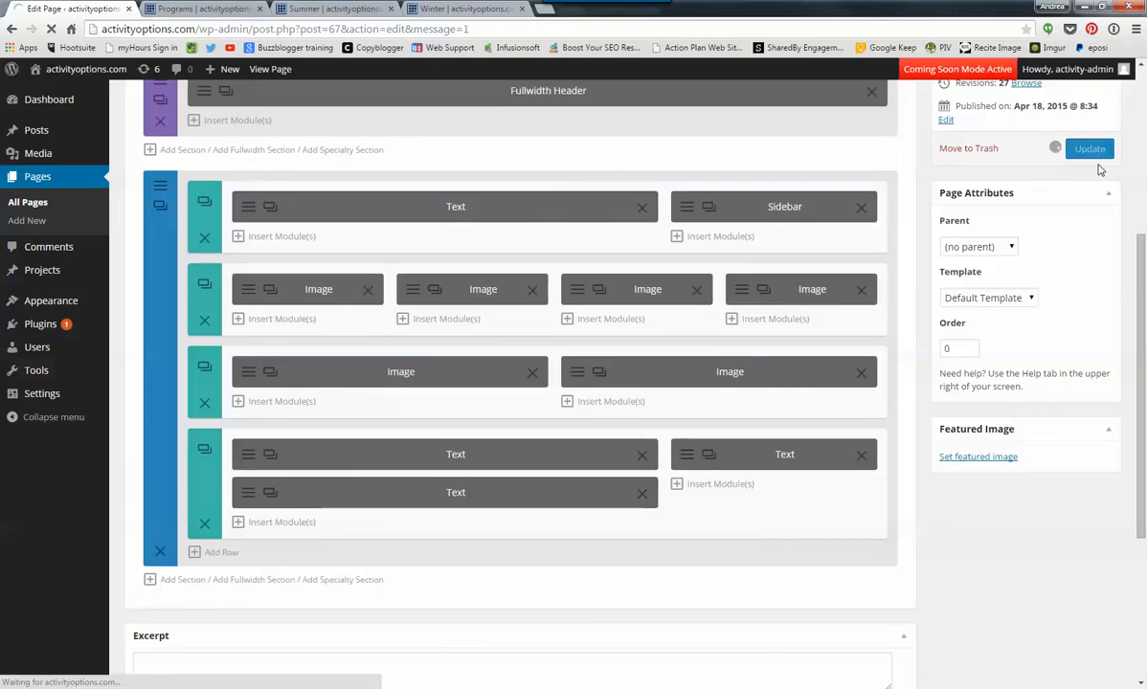
left_click(190, 10)
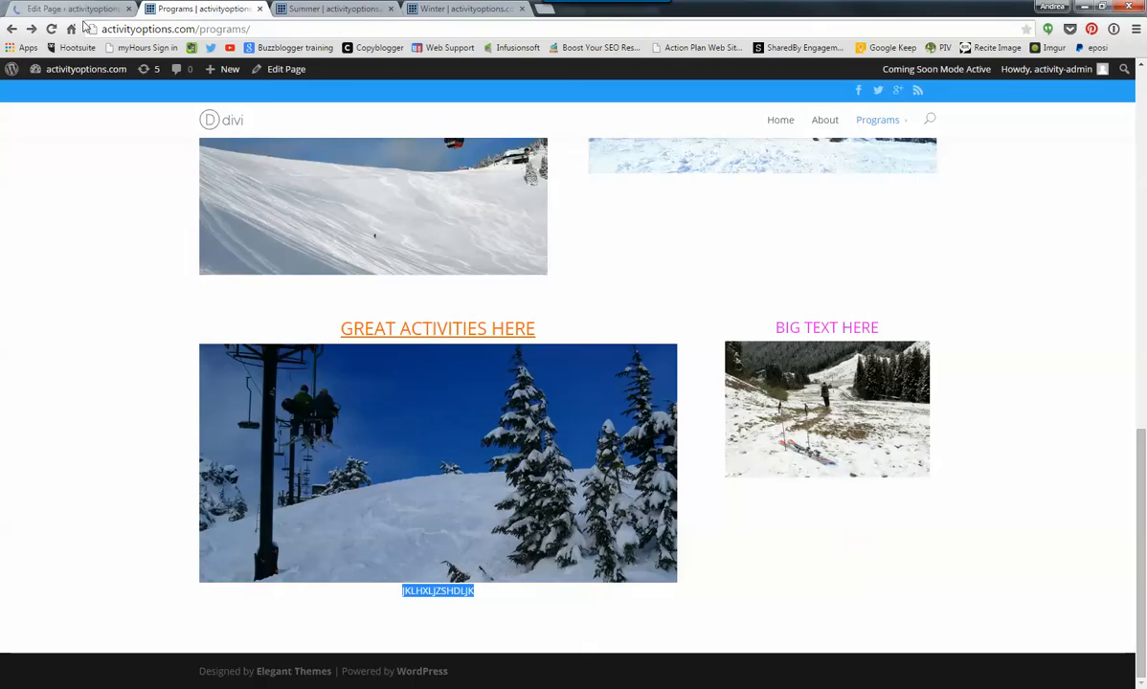
left_click(50, 28)
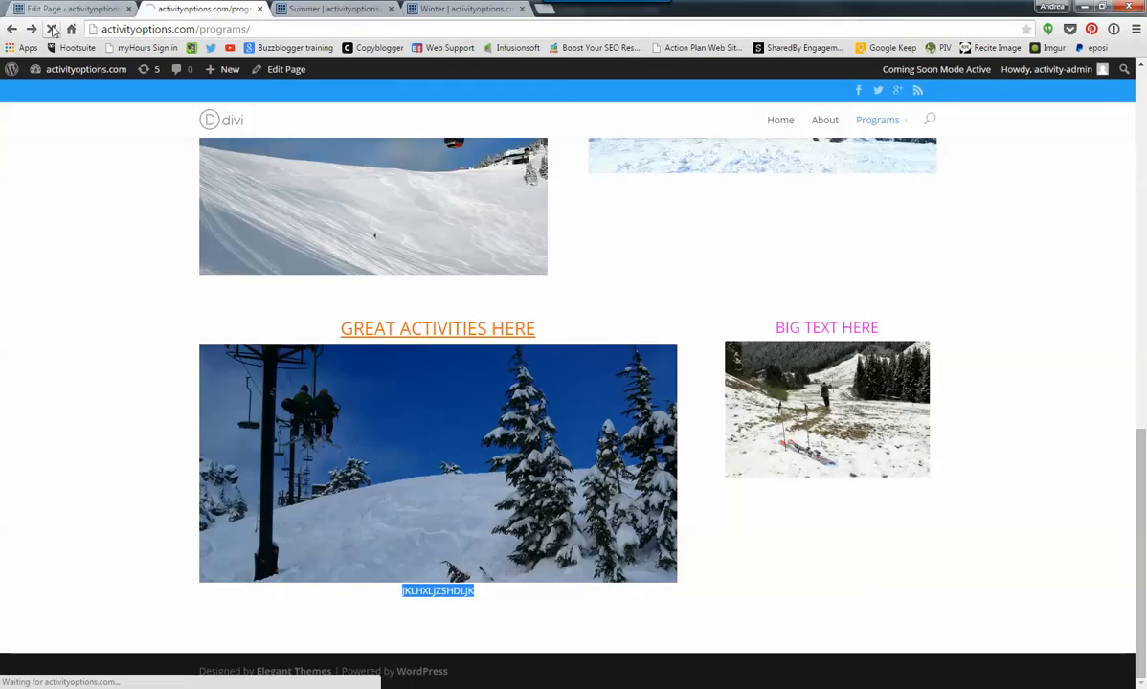
scroll(127, 446, "down", 2)
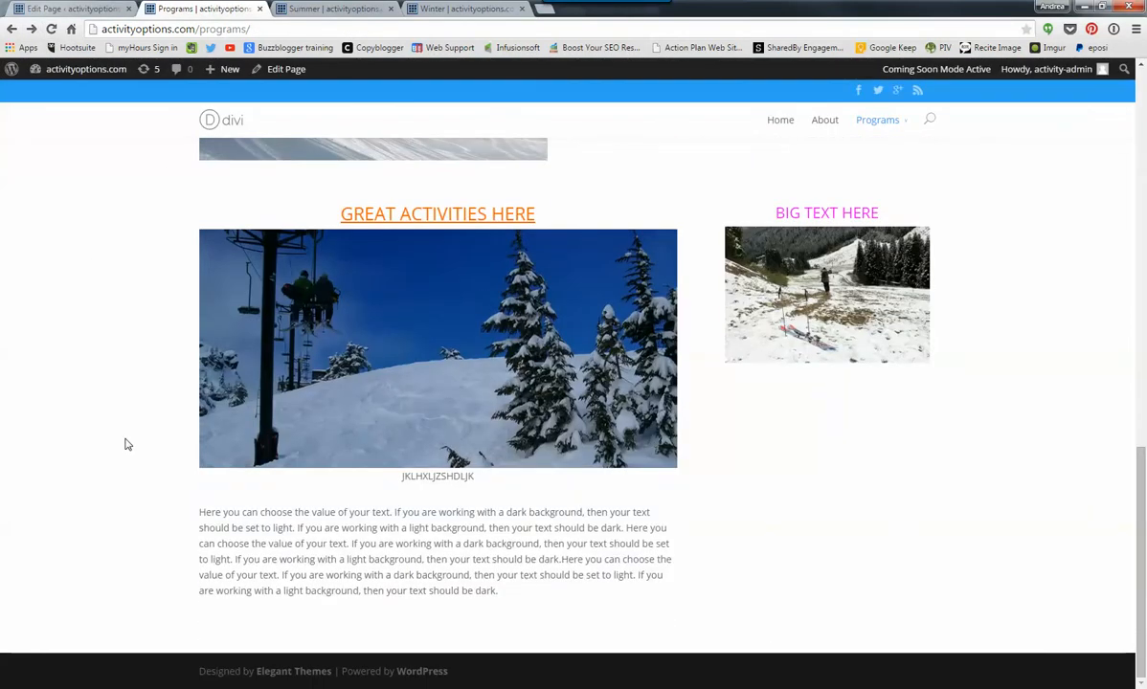
left_click_drag(234, 513, 502, 591)
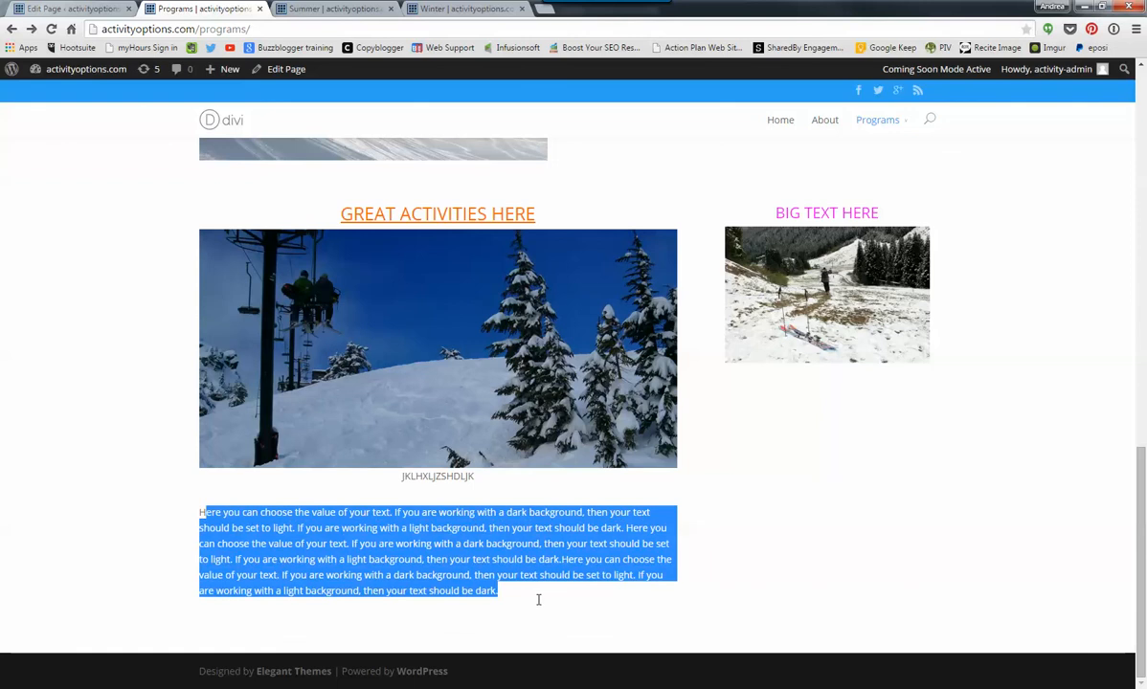
left_click(86, 9)
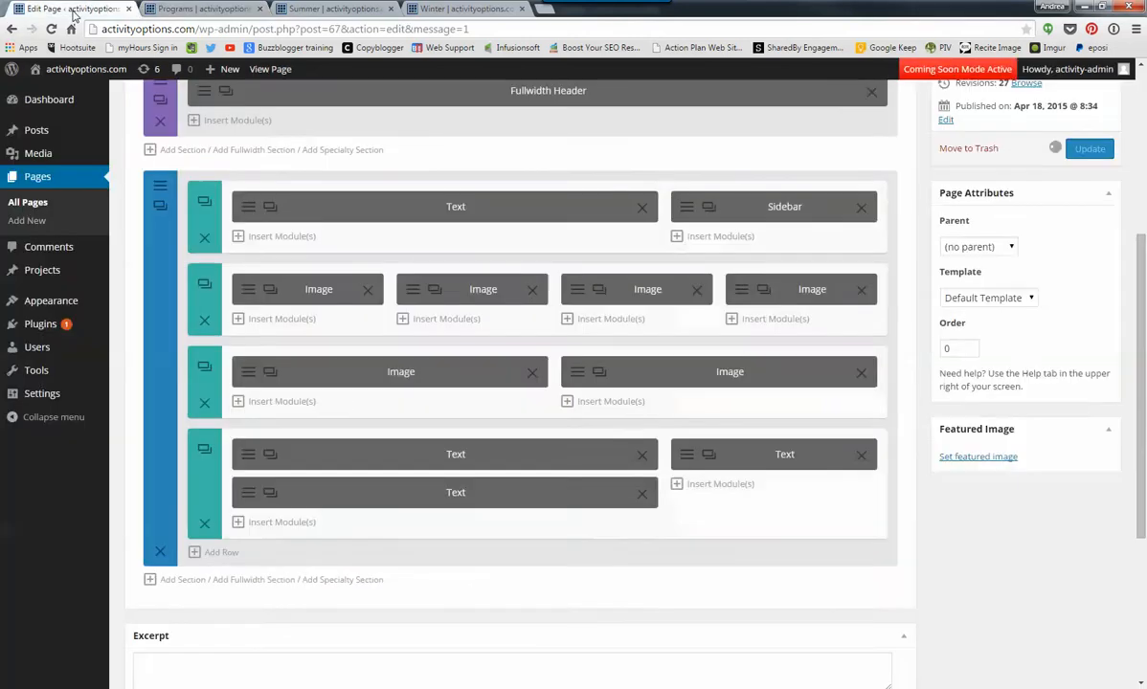
- Add a single-column full-width row at the end of the section and move the second Text module from the 2/3 column into it
scroll(574, 527, "up", 3)
scroll(567, 540, "down", 2)
scroll(567, 541, "down", 3)
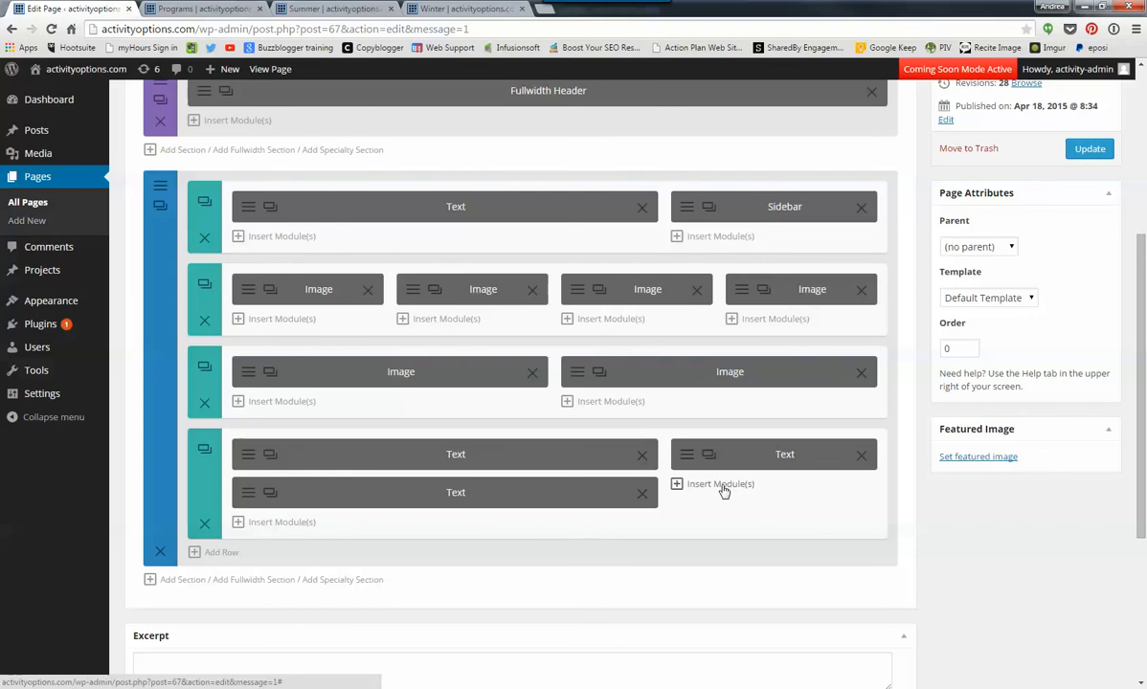
left_click(222, 556)
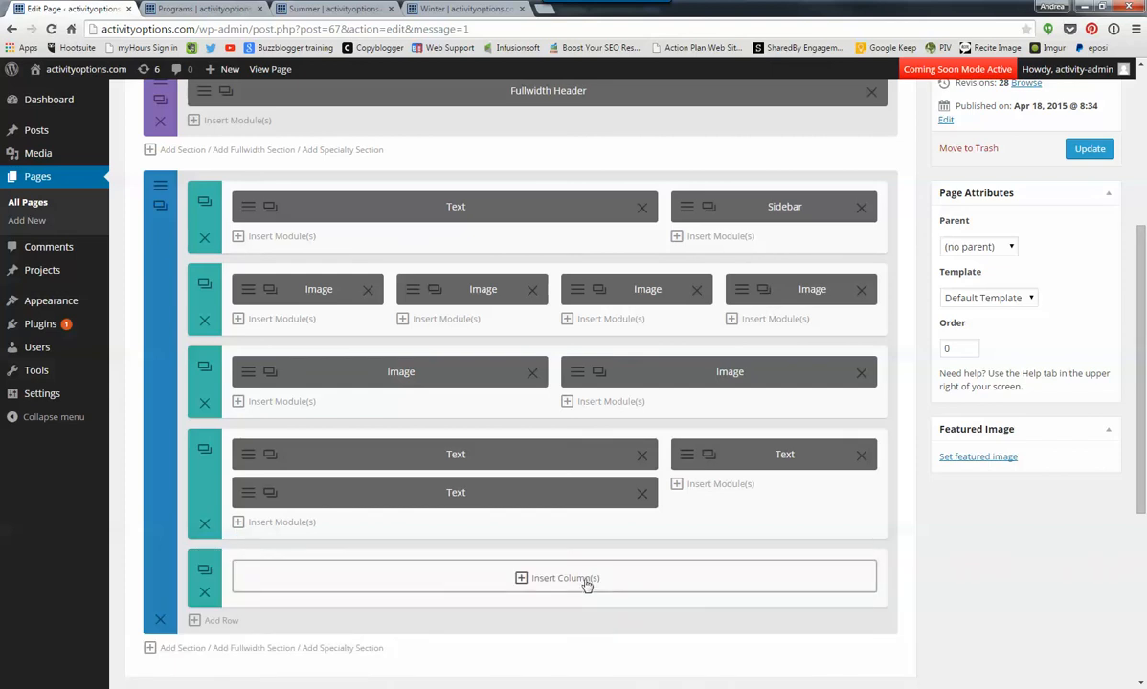
left_click(584, 579)
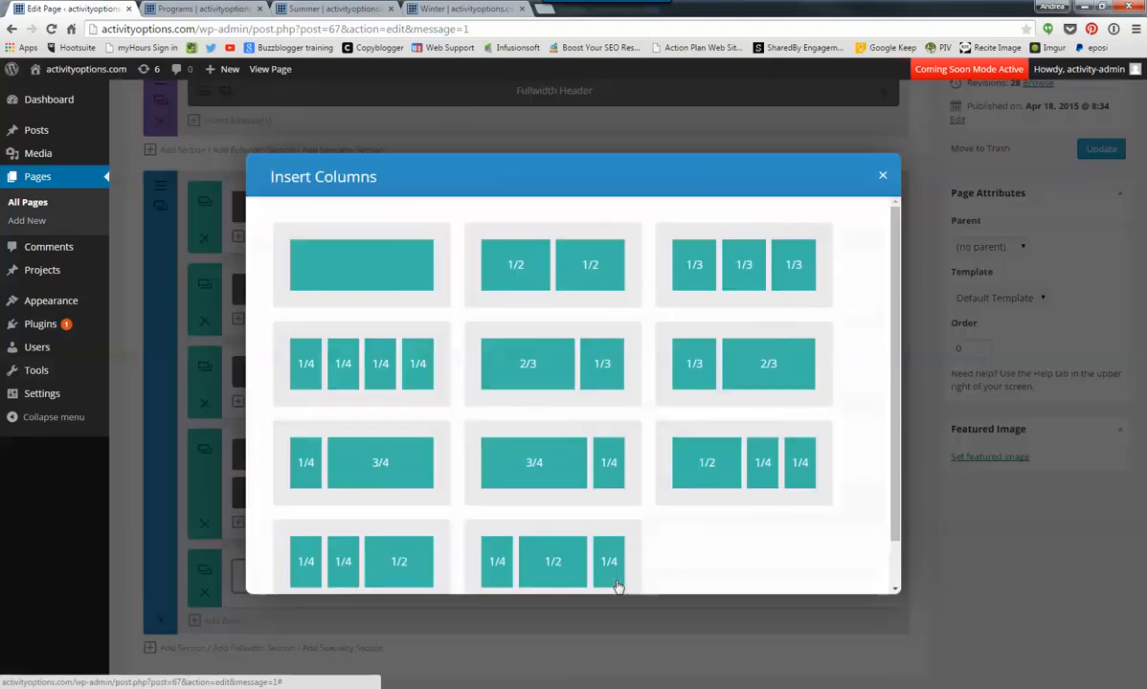
left_click(385, 275)
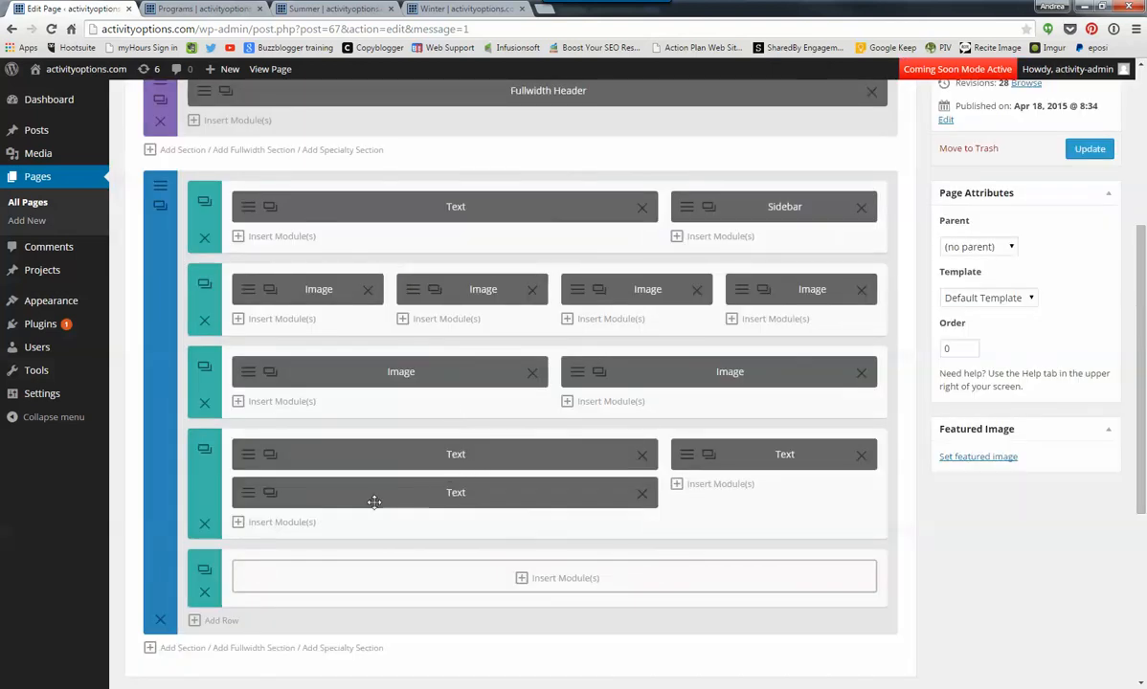
left_click_drag(381, 491, 457, 550)
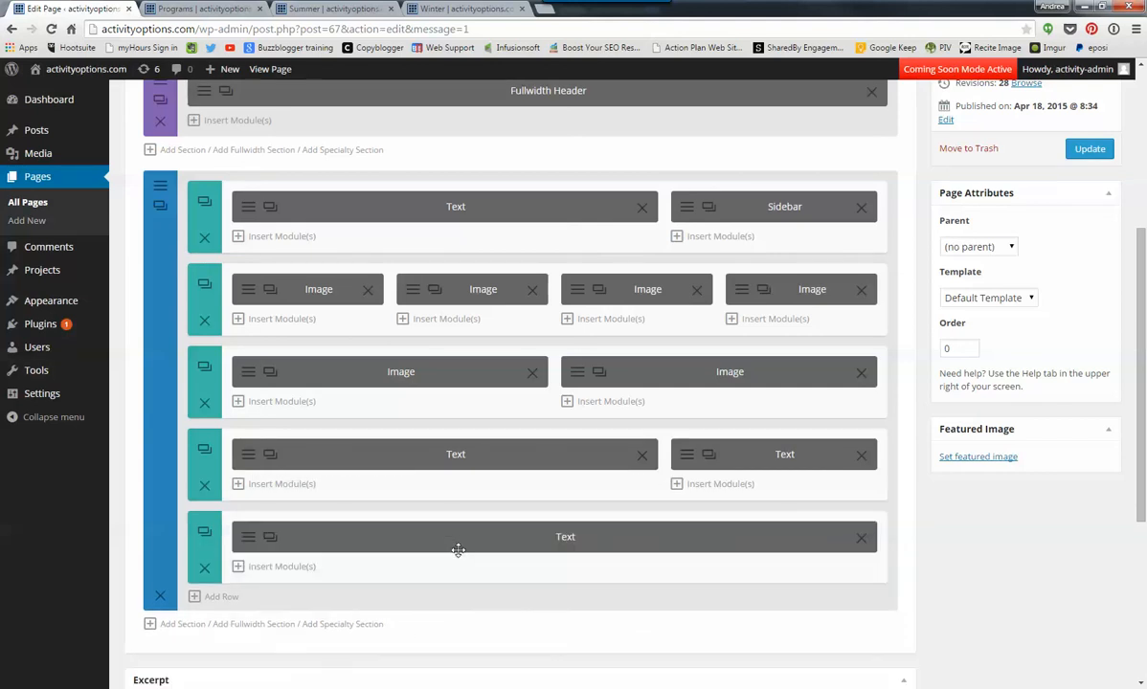
- Update the page, reload the live Programs page to view the full-width text row, and return to the page editor
left_click(1090, 151)
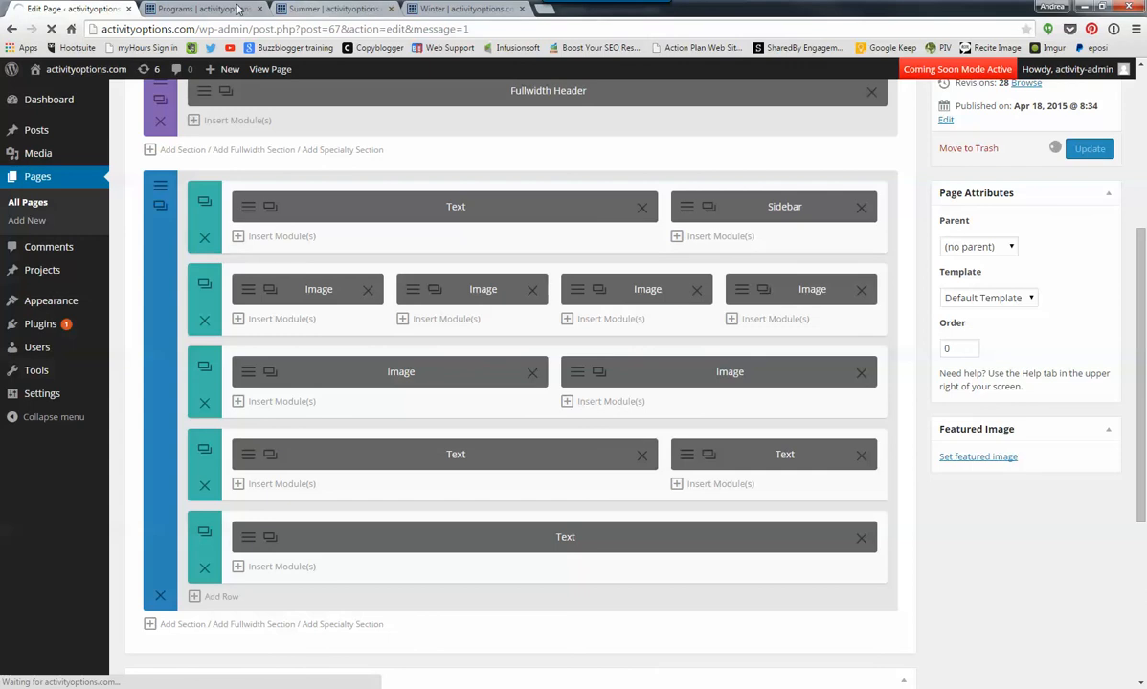
left_click(199, 9)
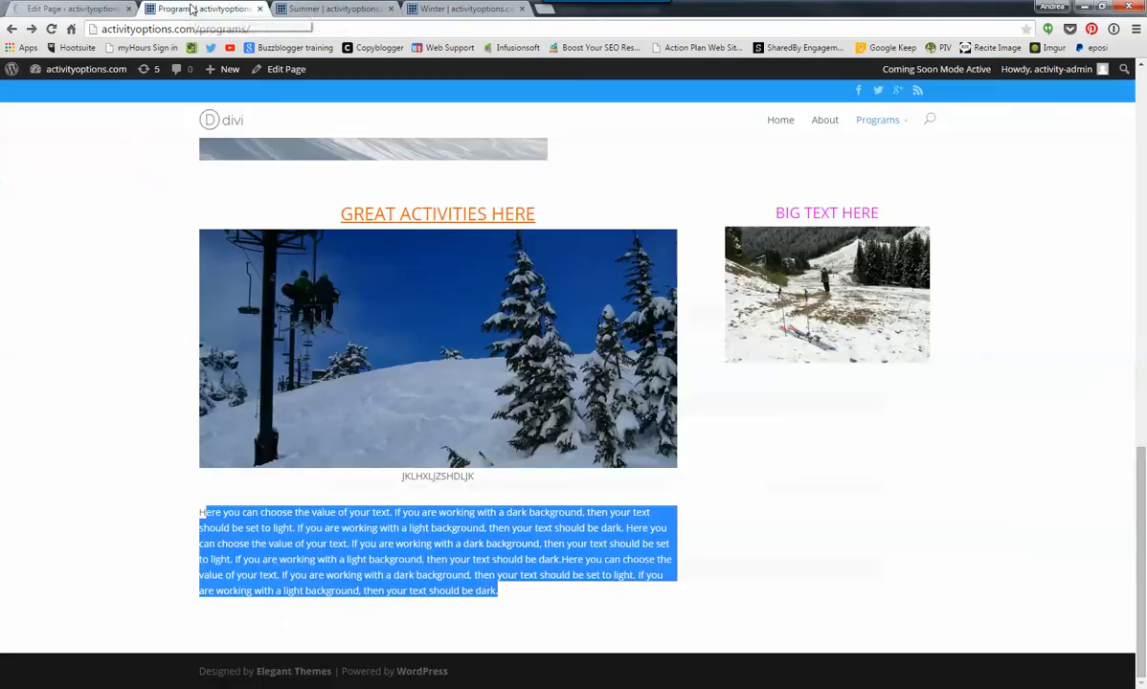
left_click(53, 29)
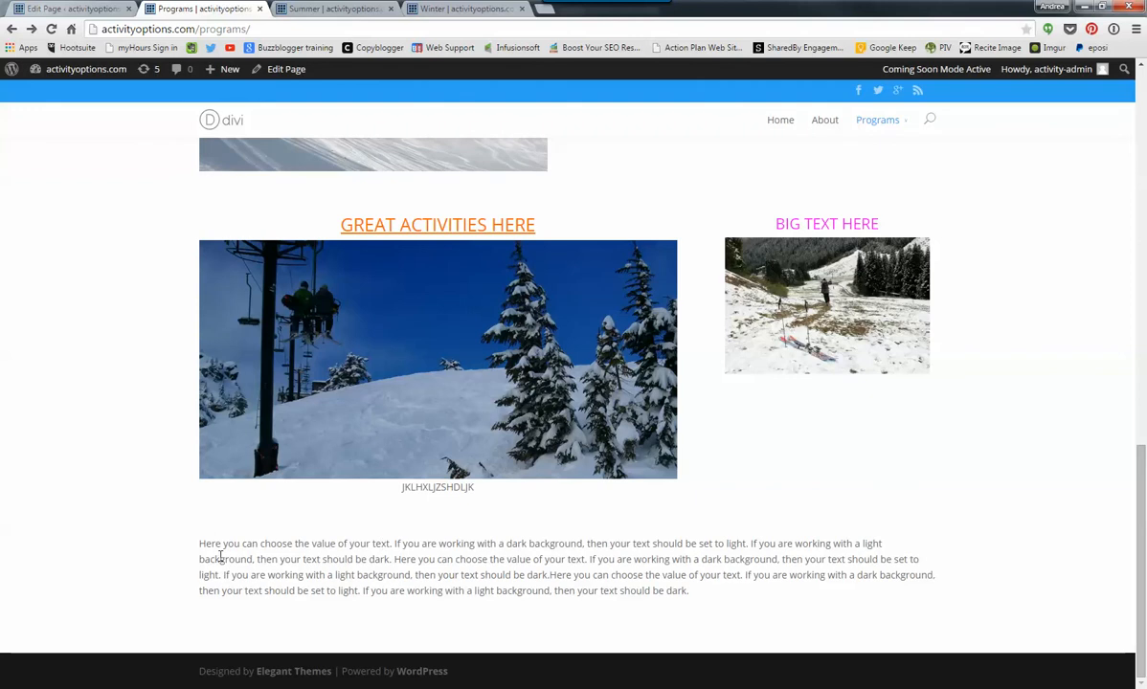
left_click(79, 9)
- Move the row of four Image modules to the end of the section, below the full-width Text row
scroll(512, 489, "down", 2)
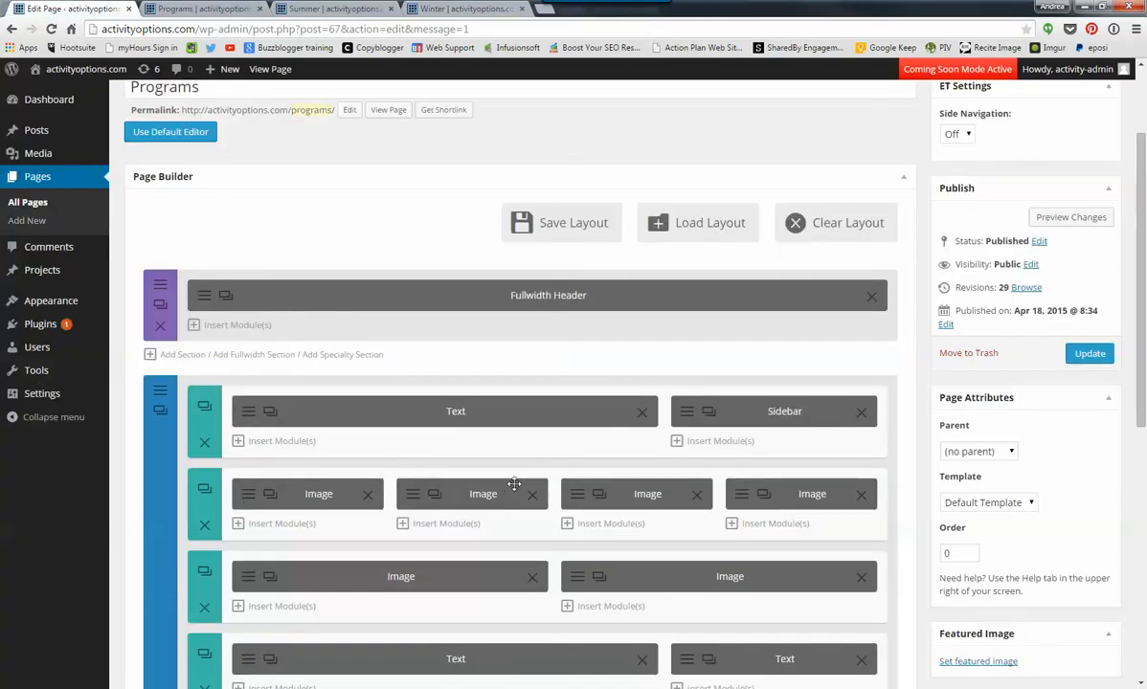
scroll(541, 450, "down", 1)
scroll(541, 478, "down", 1)
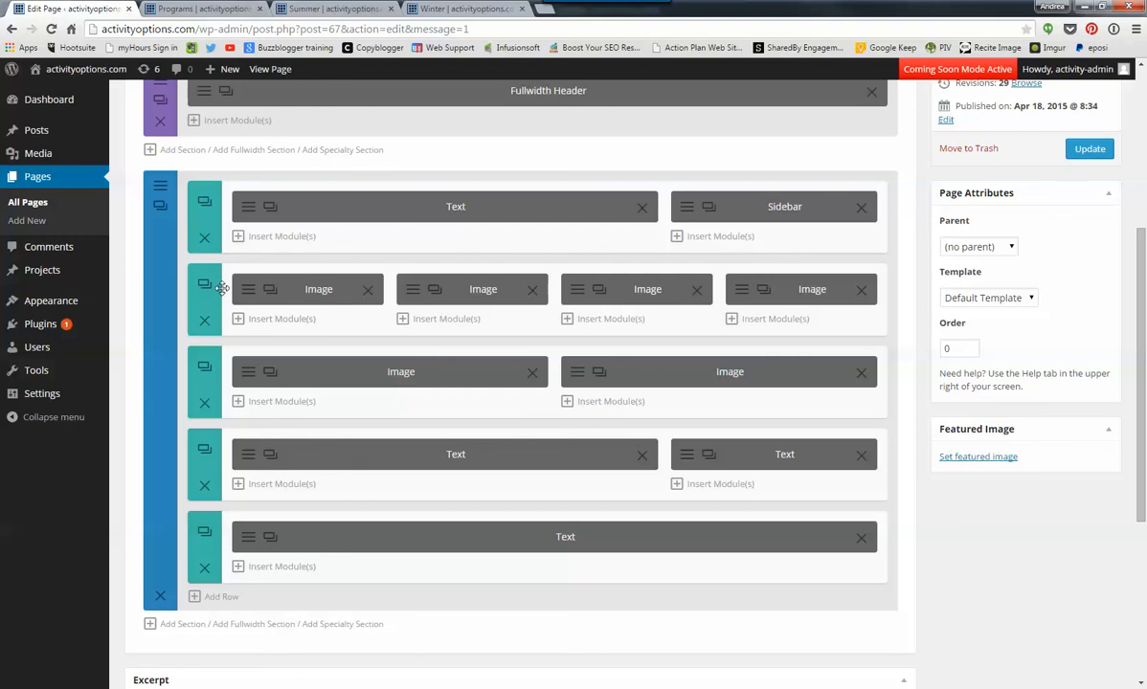
left_click_drag(226, 269, 219, 453)
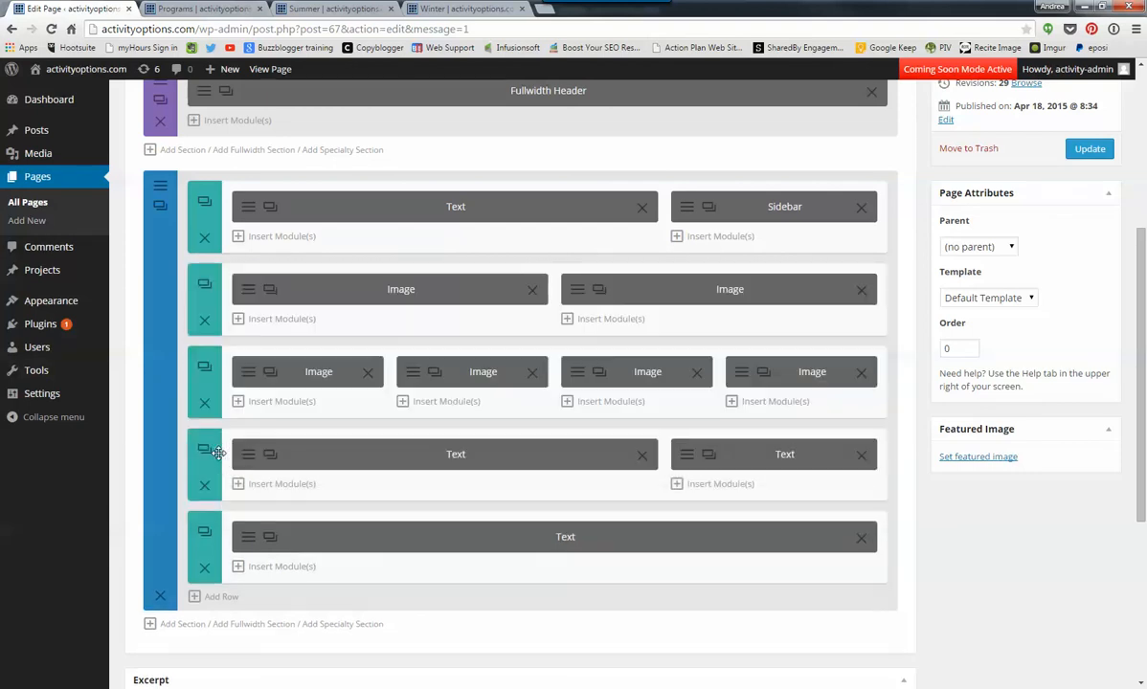
left_click_drag(209, 368, 219, 556)
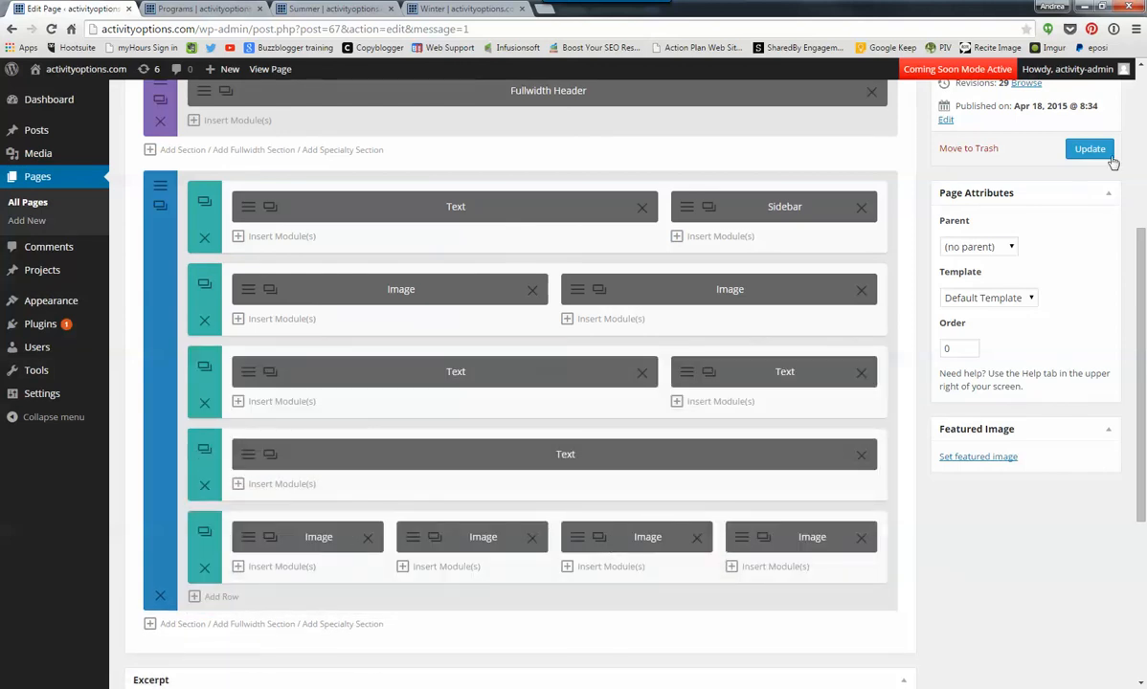
- Update the page and reload the live Programs page to review the new row order
left_click(1089, 150)
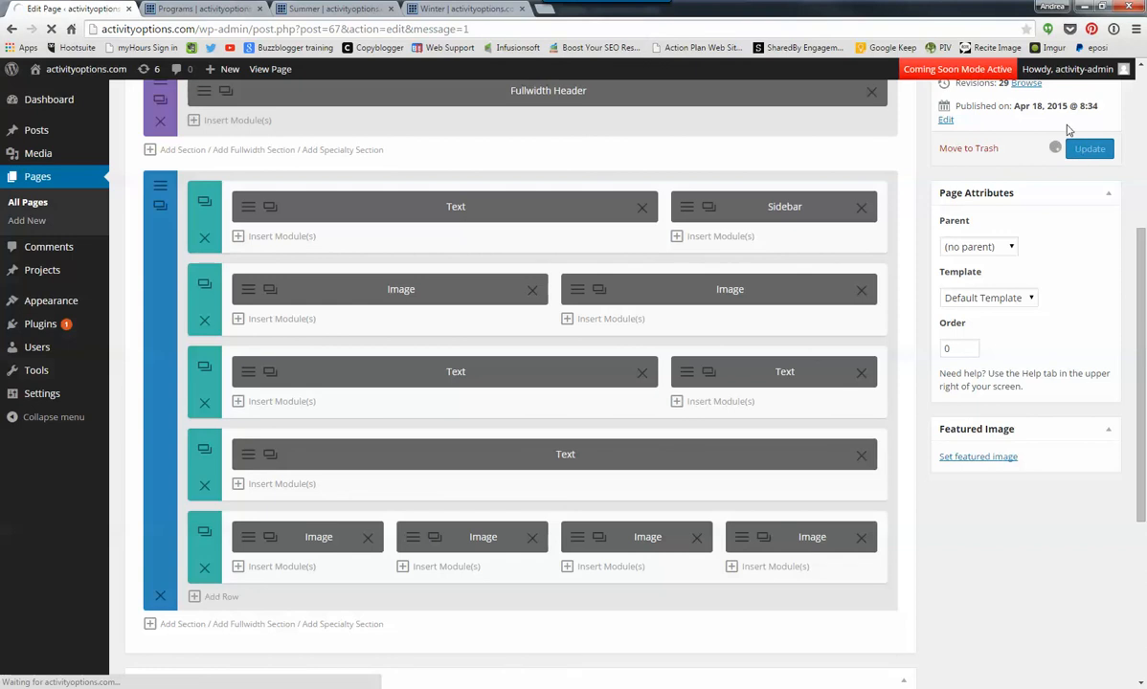
left_click(188, 11)
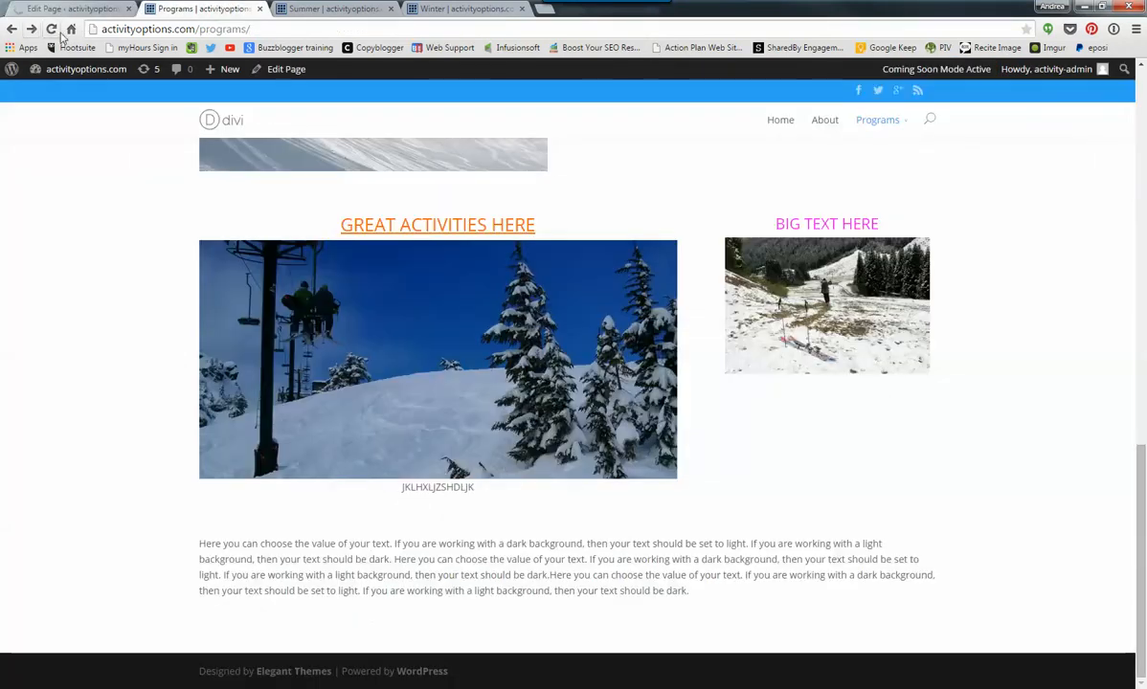
left_click(52, 29)
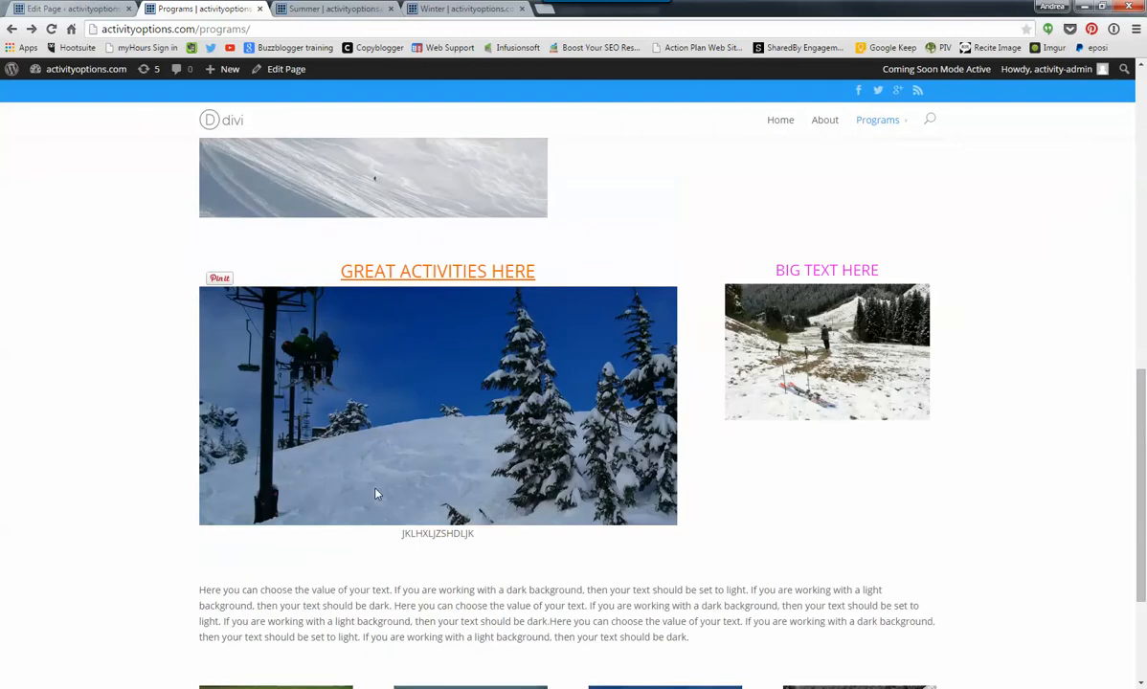
scroll(375, 492, "up", 6)
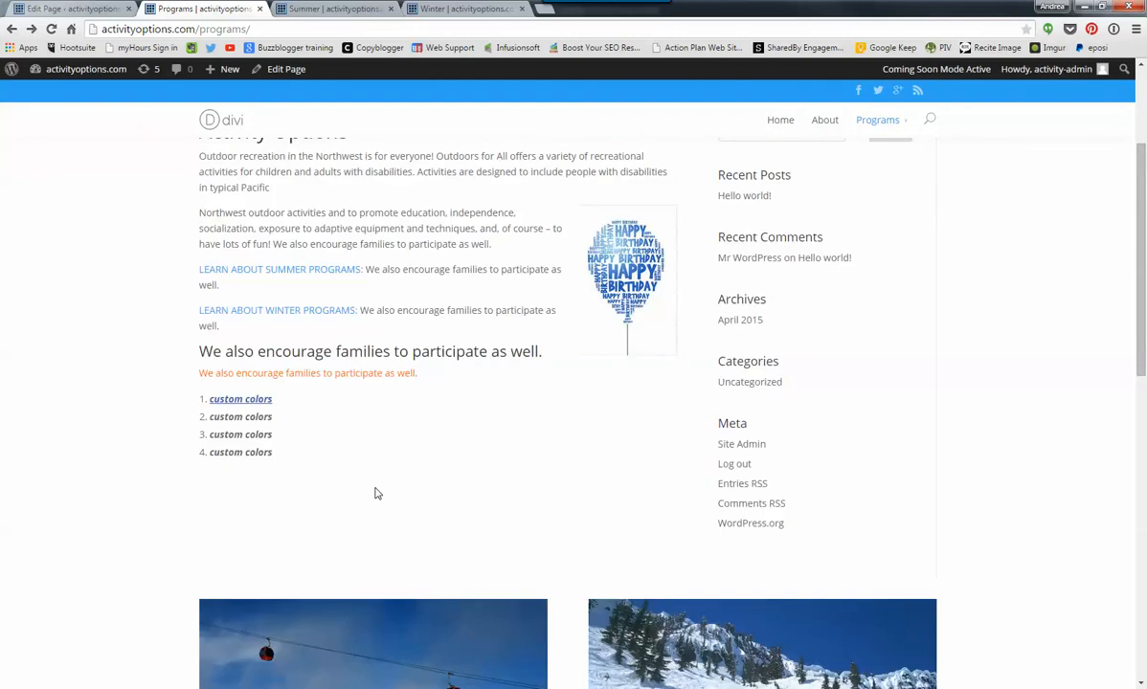